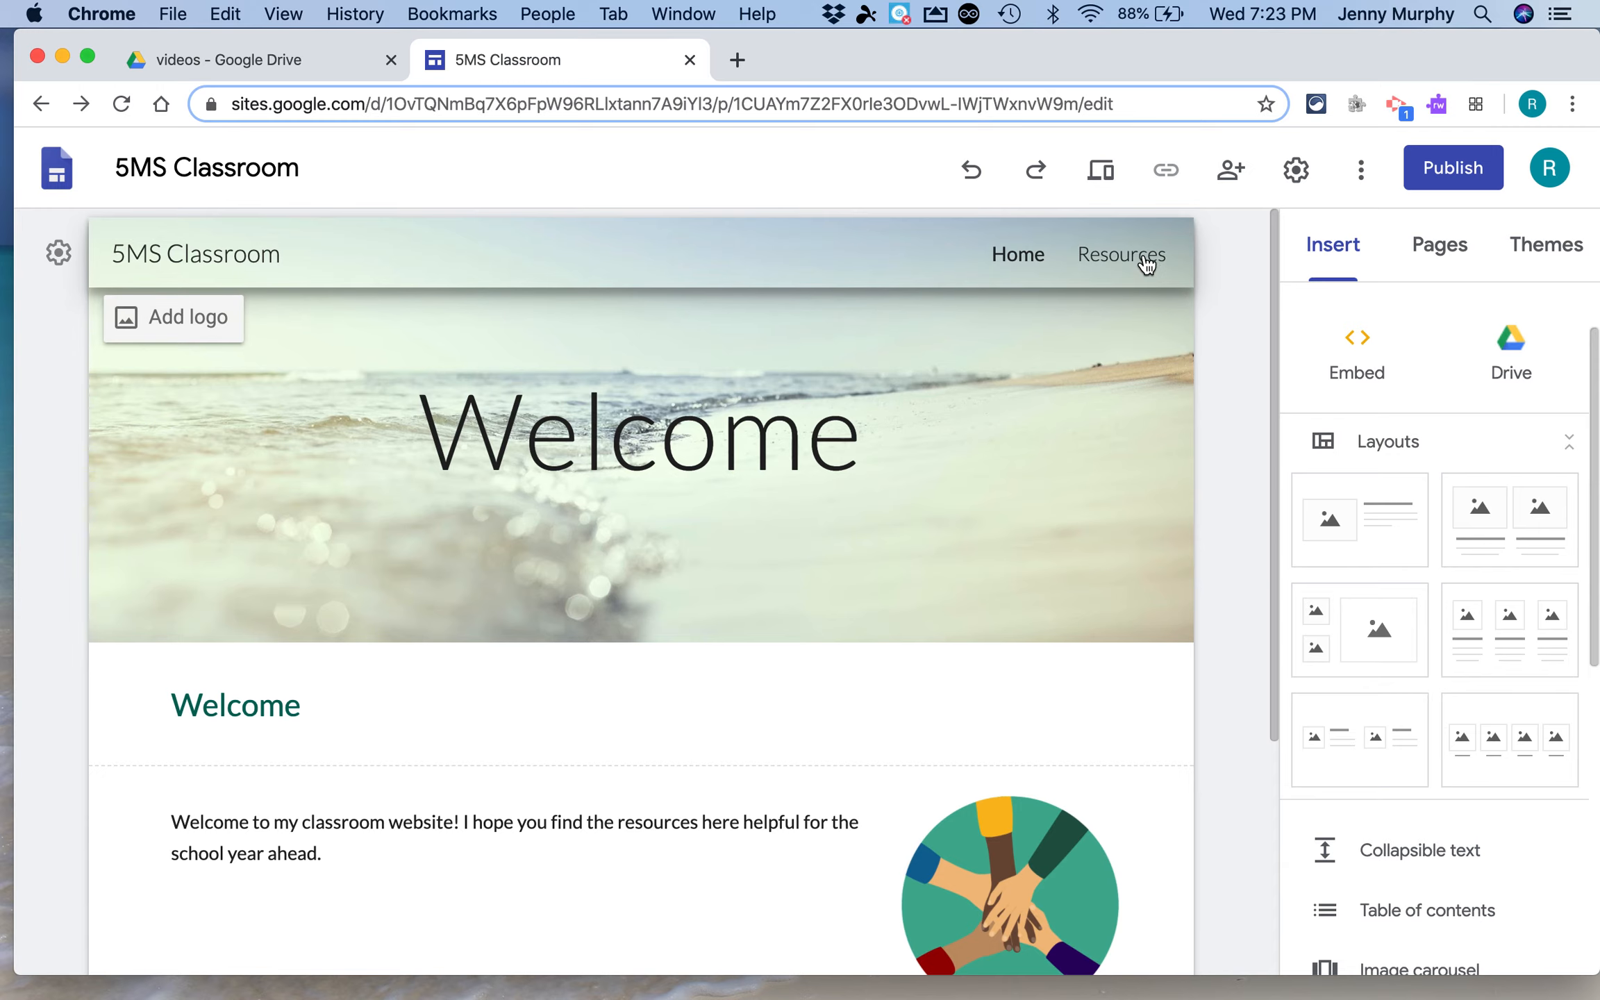
# Browse the elements available for inserting on the Resources page
pyautogui.moveTo(1459, 54); pyautogui.dragTo(1452, 54)
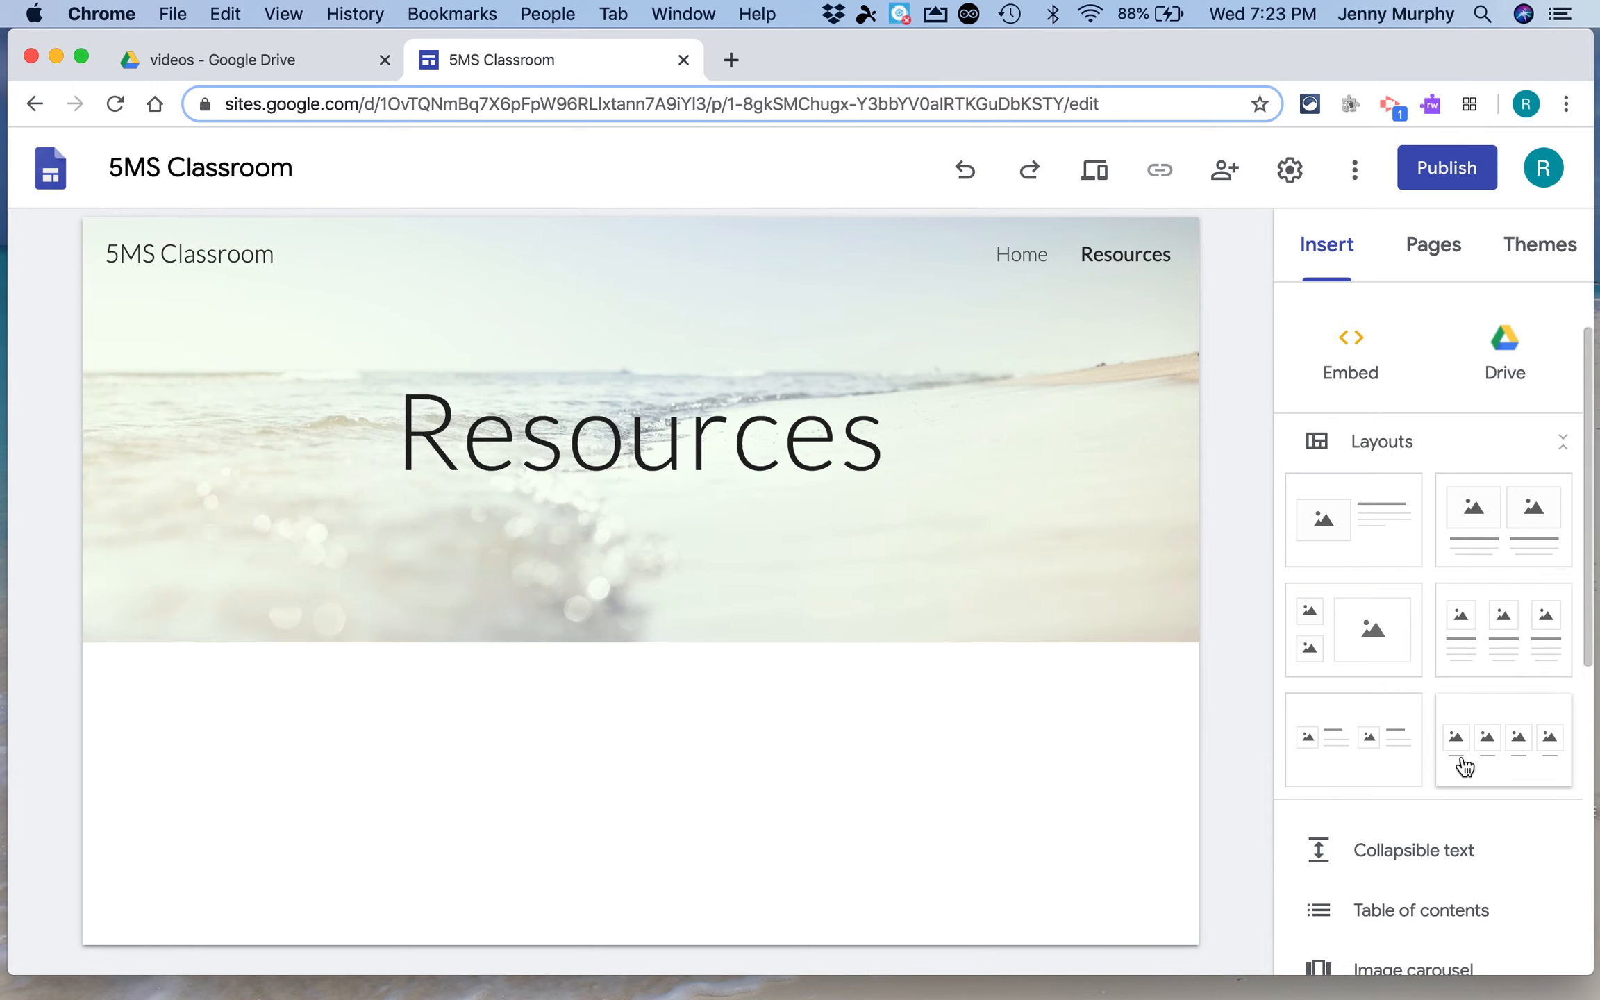
pyautogui.scroll(-5, 1483, 848)
pyautogui.scroll(-3, 1483, 847)
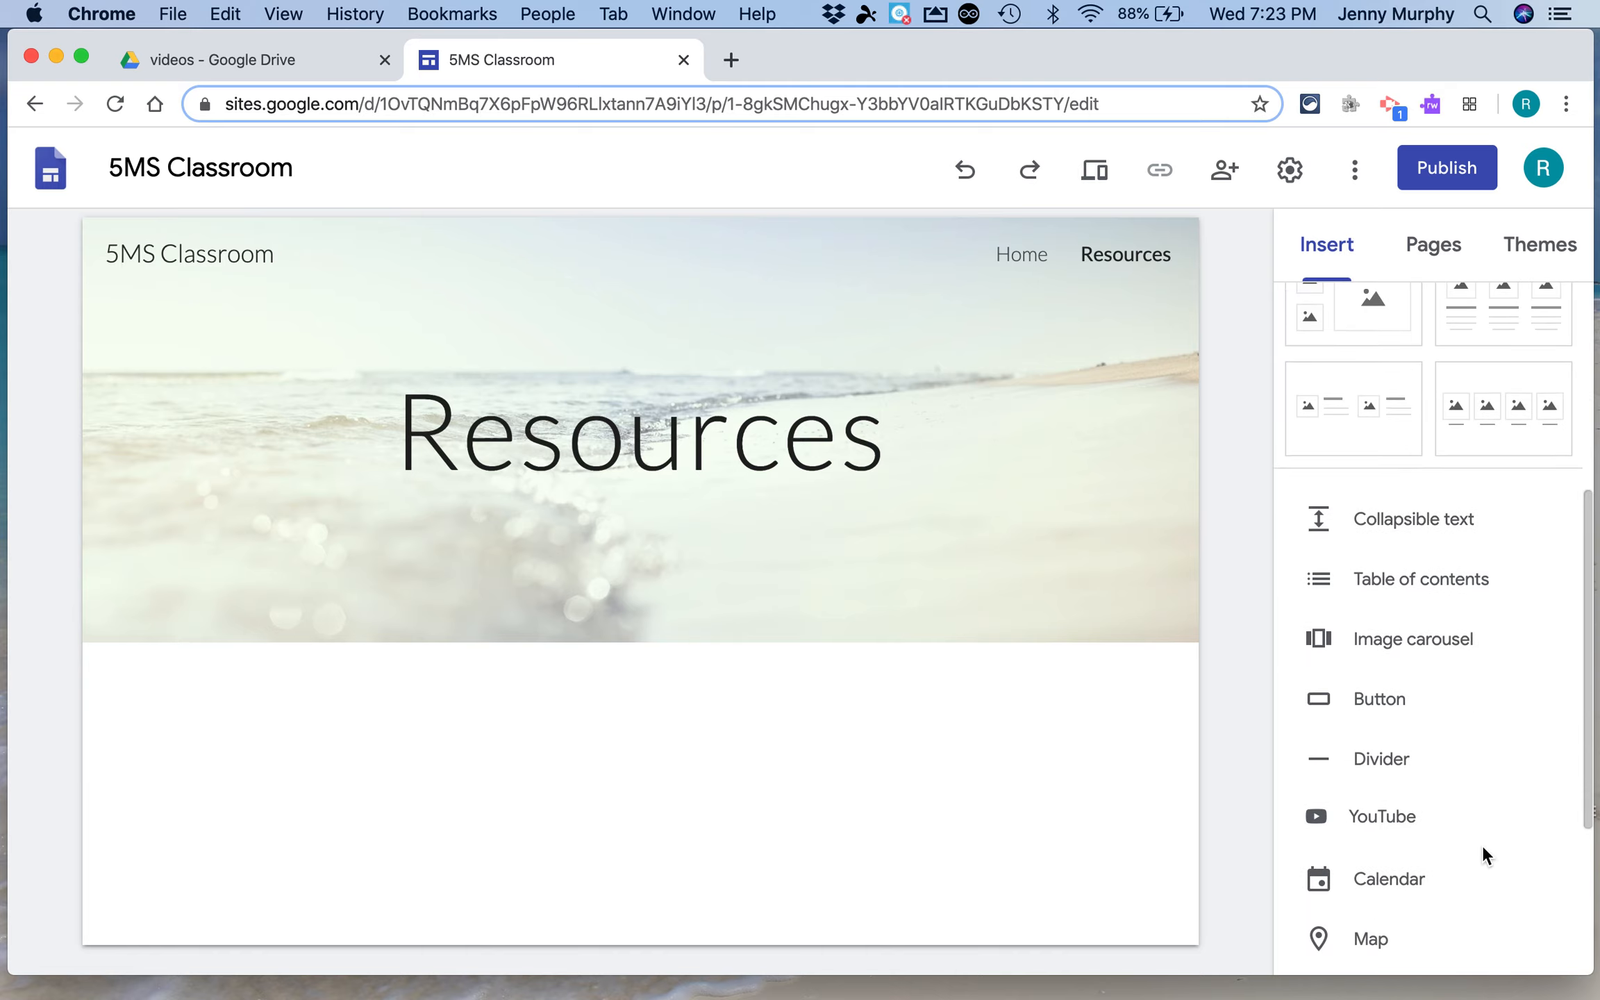
pyautogui.scroll(10, 1482, 856)
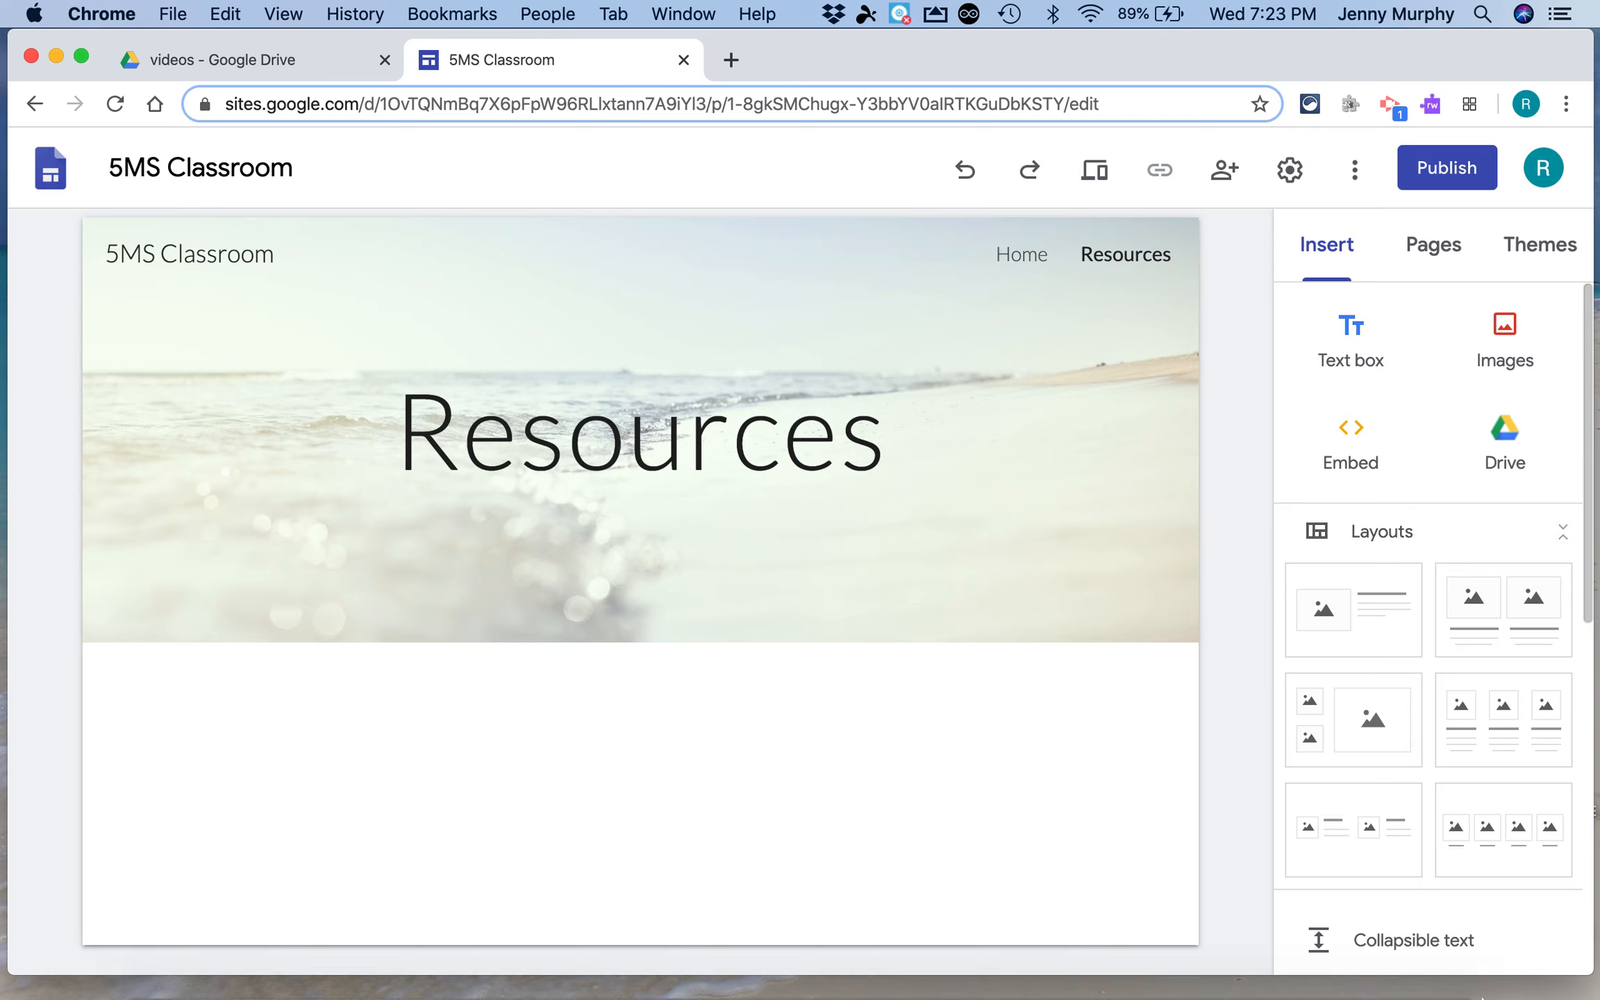
pyautogui.scroll(-3, 1514, 903)
pyautogui.scroll(-2, 1519, 903)
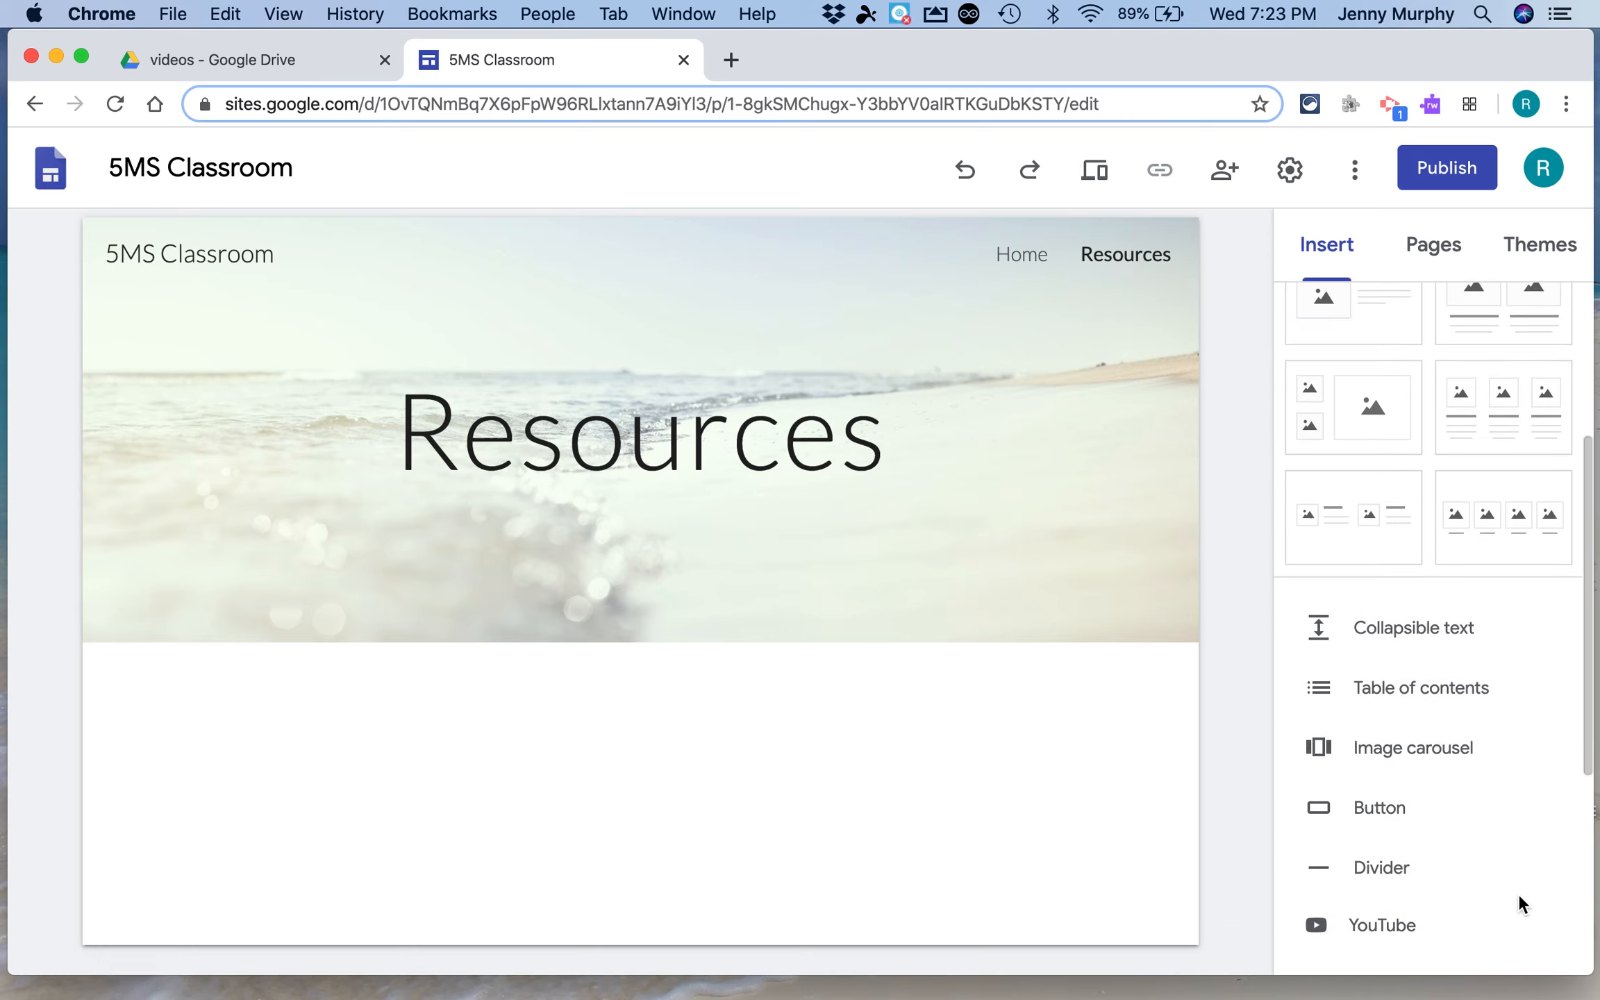
pyautogui.scroll(-1, 1518, 893)
pyautogui.scroll(6, 1511, 866)
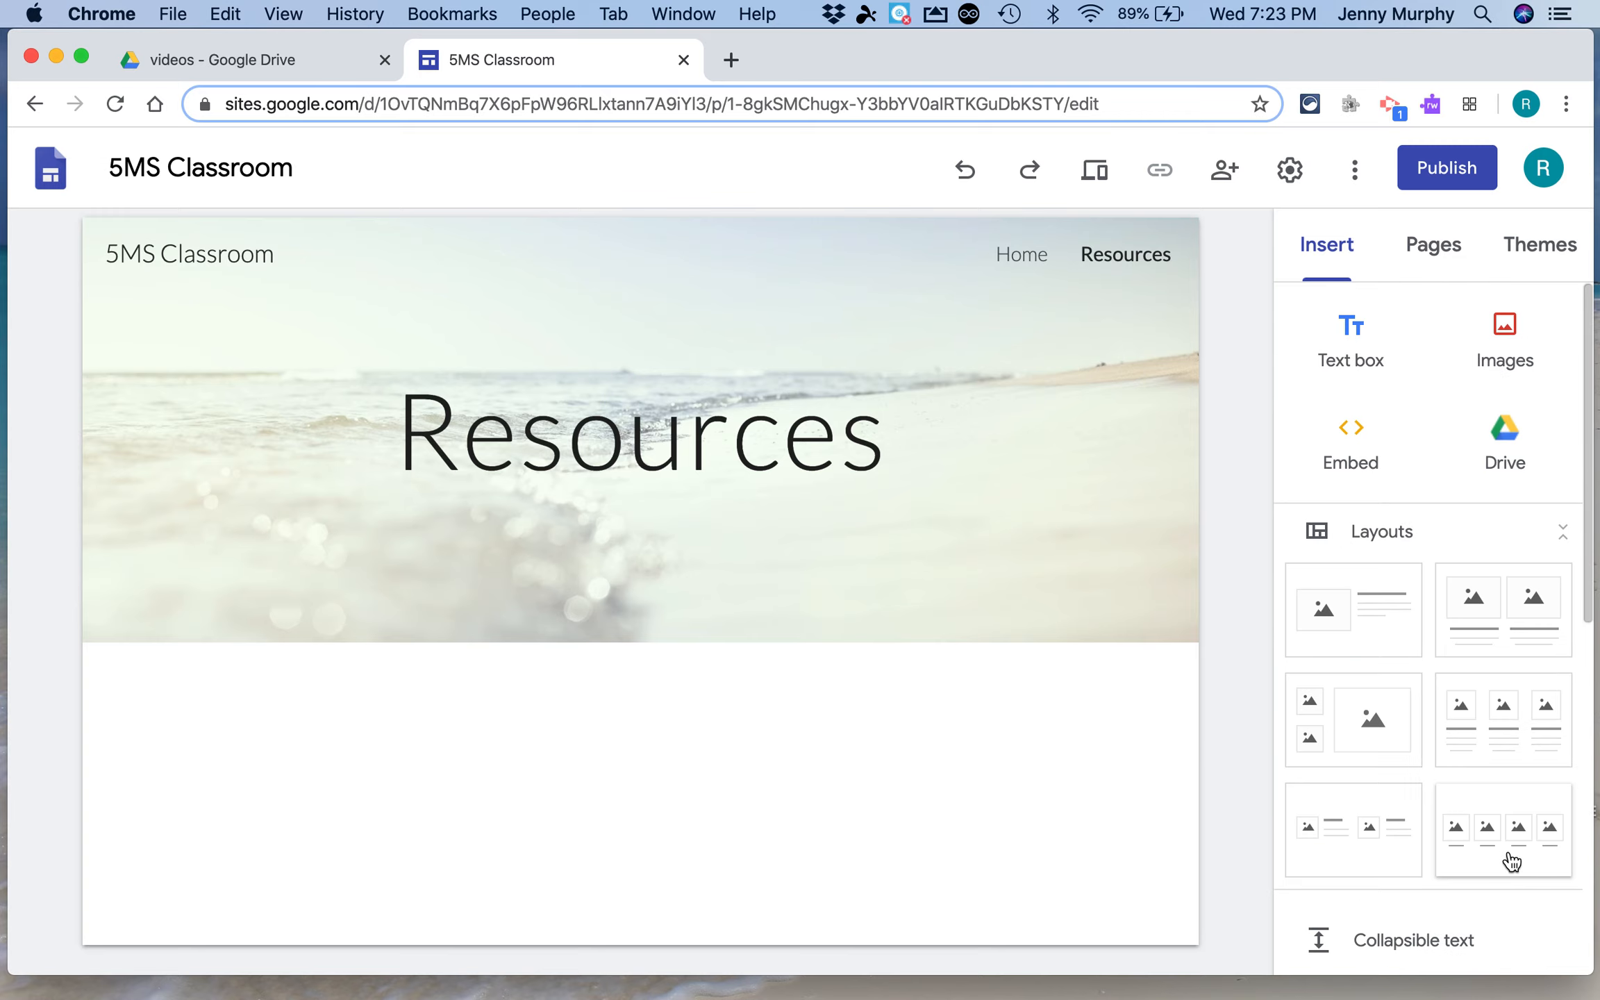
# Add a text box reading Resources below the banner and format it as a Heading
pyautogui.click(1358, 332)
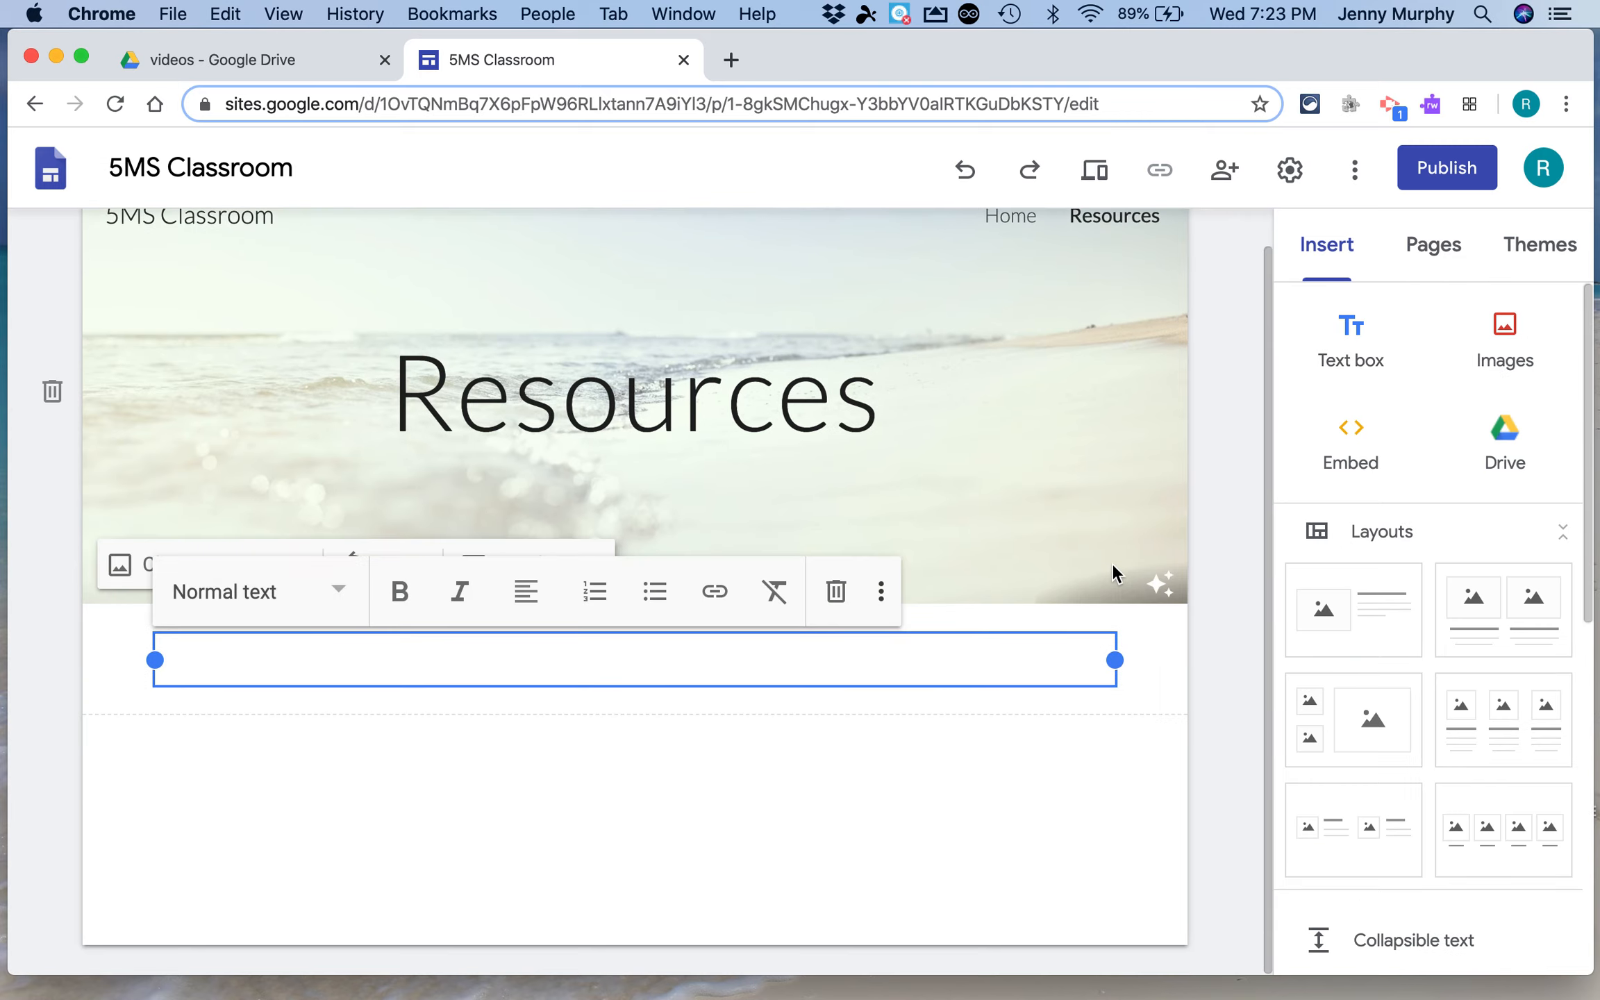
pyautogui.write('Res')
pyautogui.write('rouc')
pyautogui.press('BackSpace')
pyautogui.press('BackSpace')
pyautogui.press('BackSpace')
pyautogui.press('BackSpace')
pyautogui.write('ources')
pyautogui.click(257, 592)
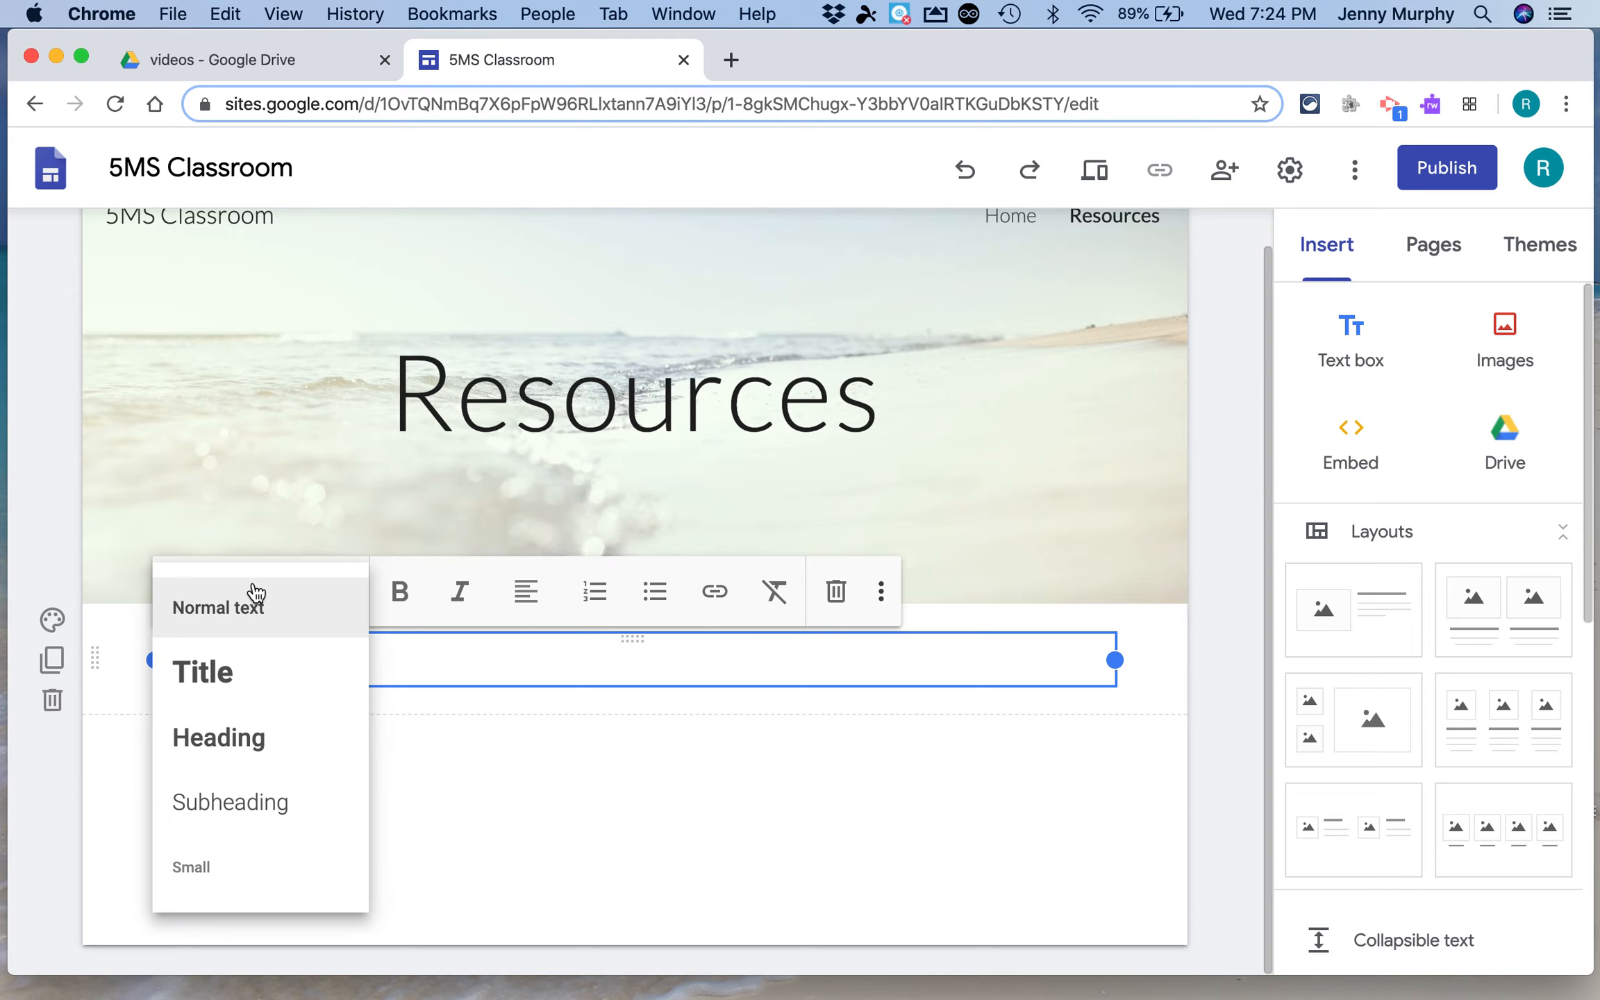
pyautogui.click(236, 756)
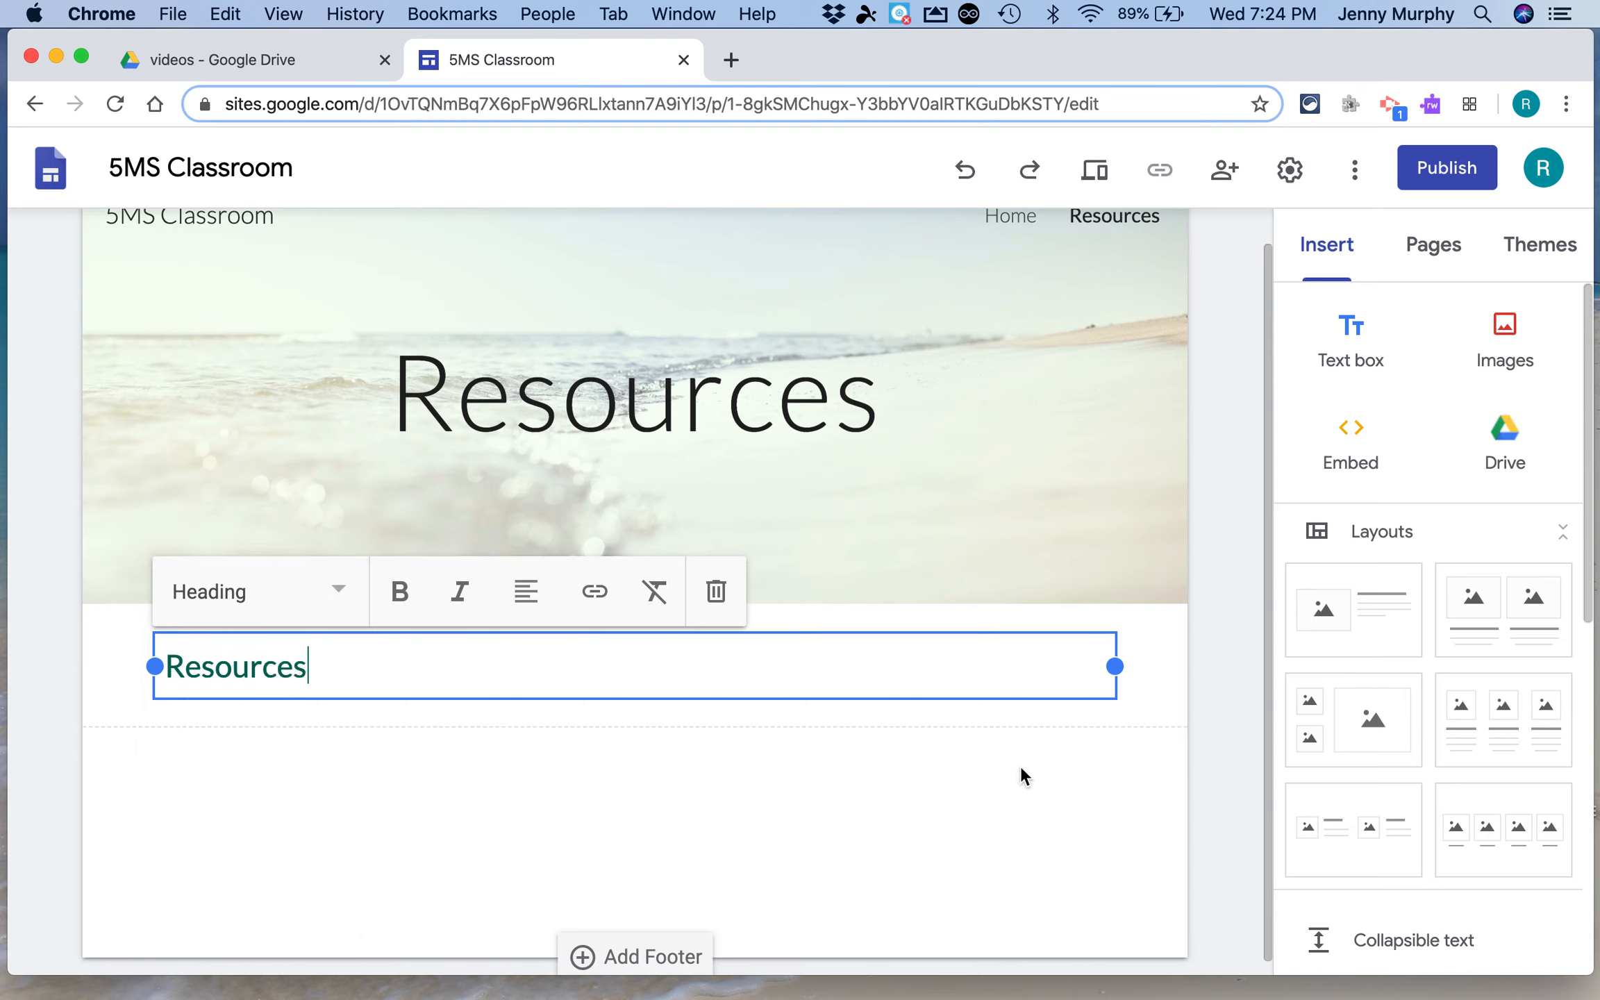
# Insert a button named Typing linked to the Home page
pyautogui.scroll(-4, 1274, 887)
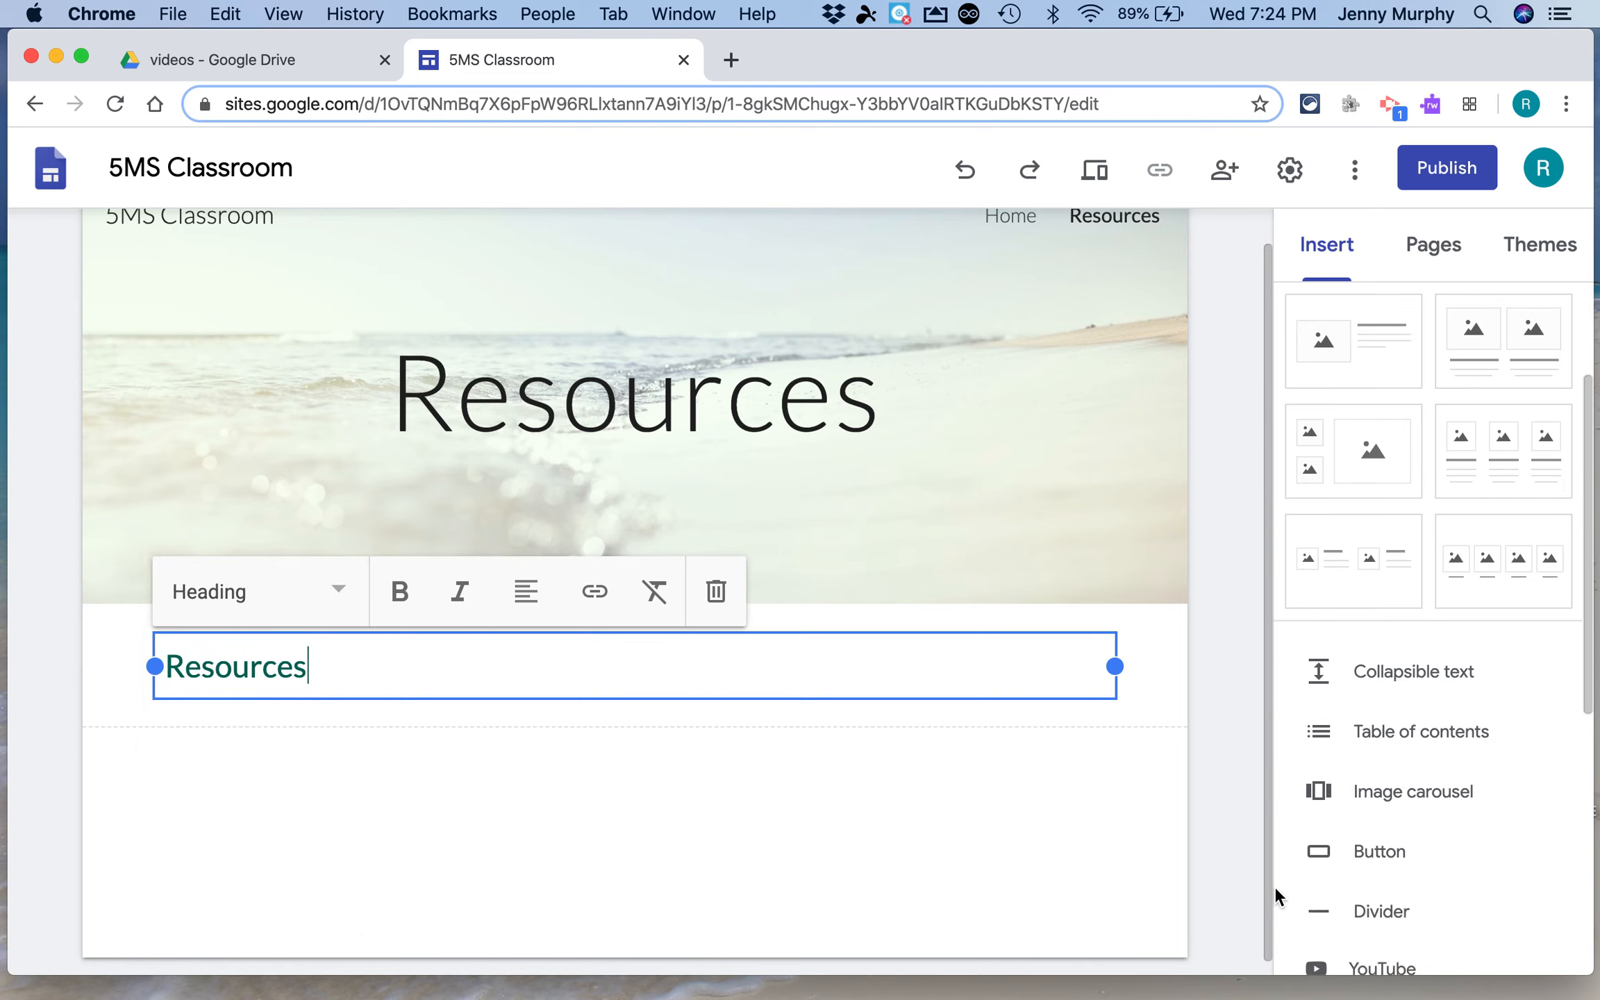
pyautogui.scroll(-3, 1274, 886)
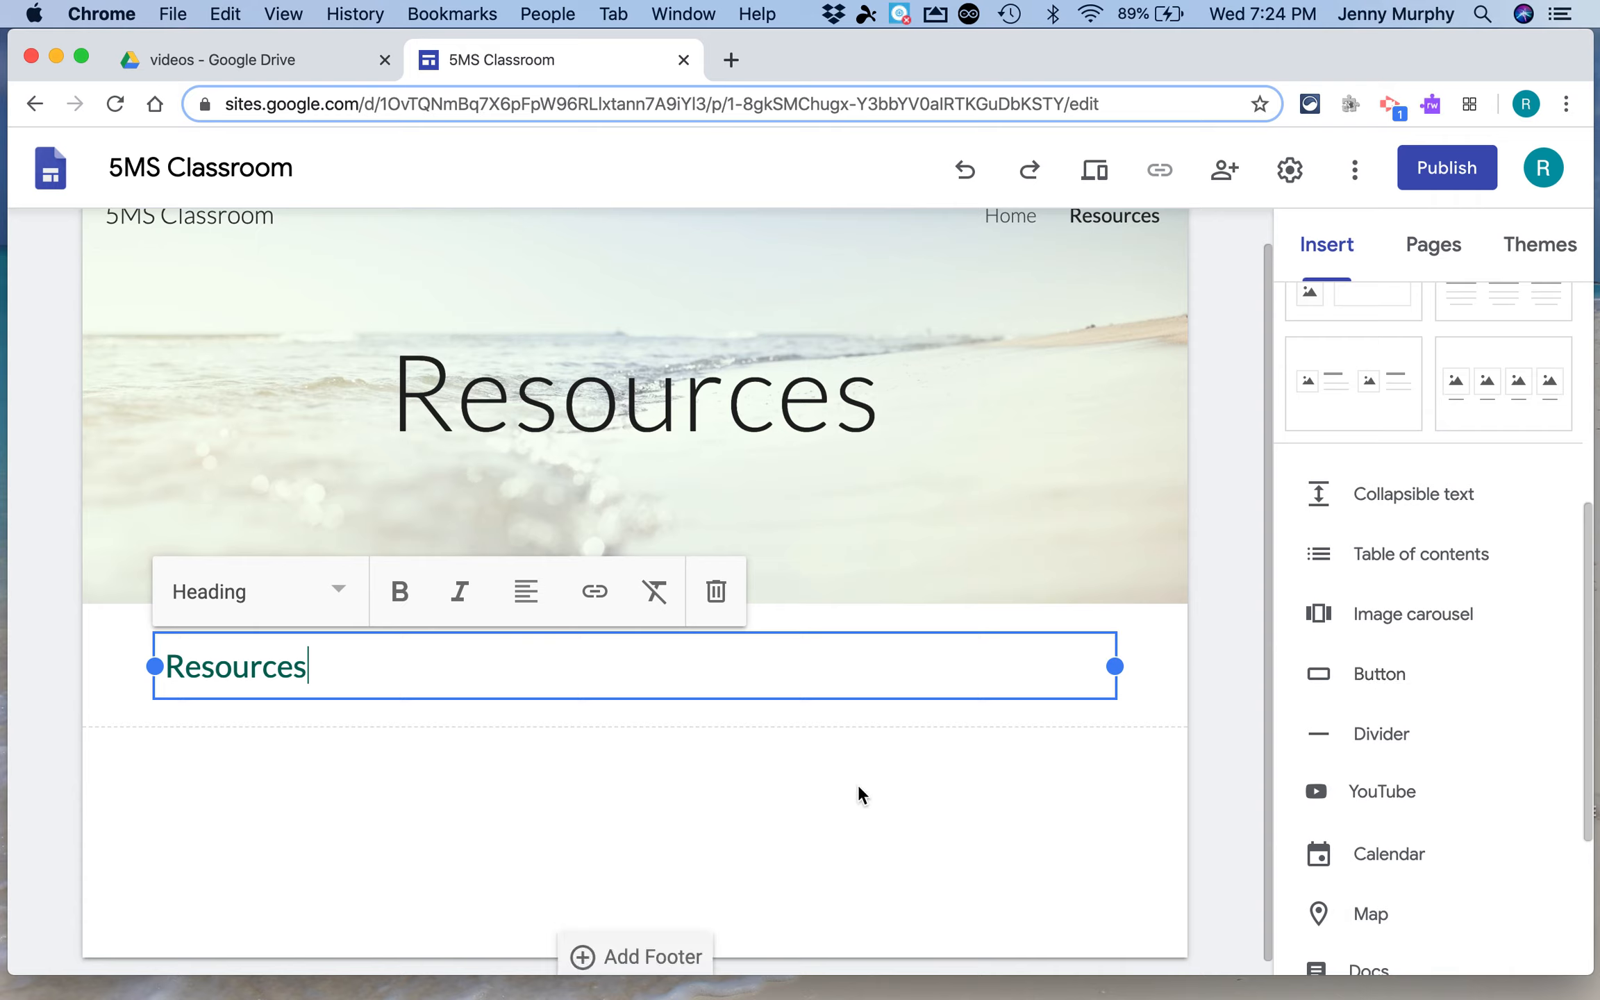
pyautogui.click(1372, 672)
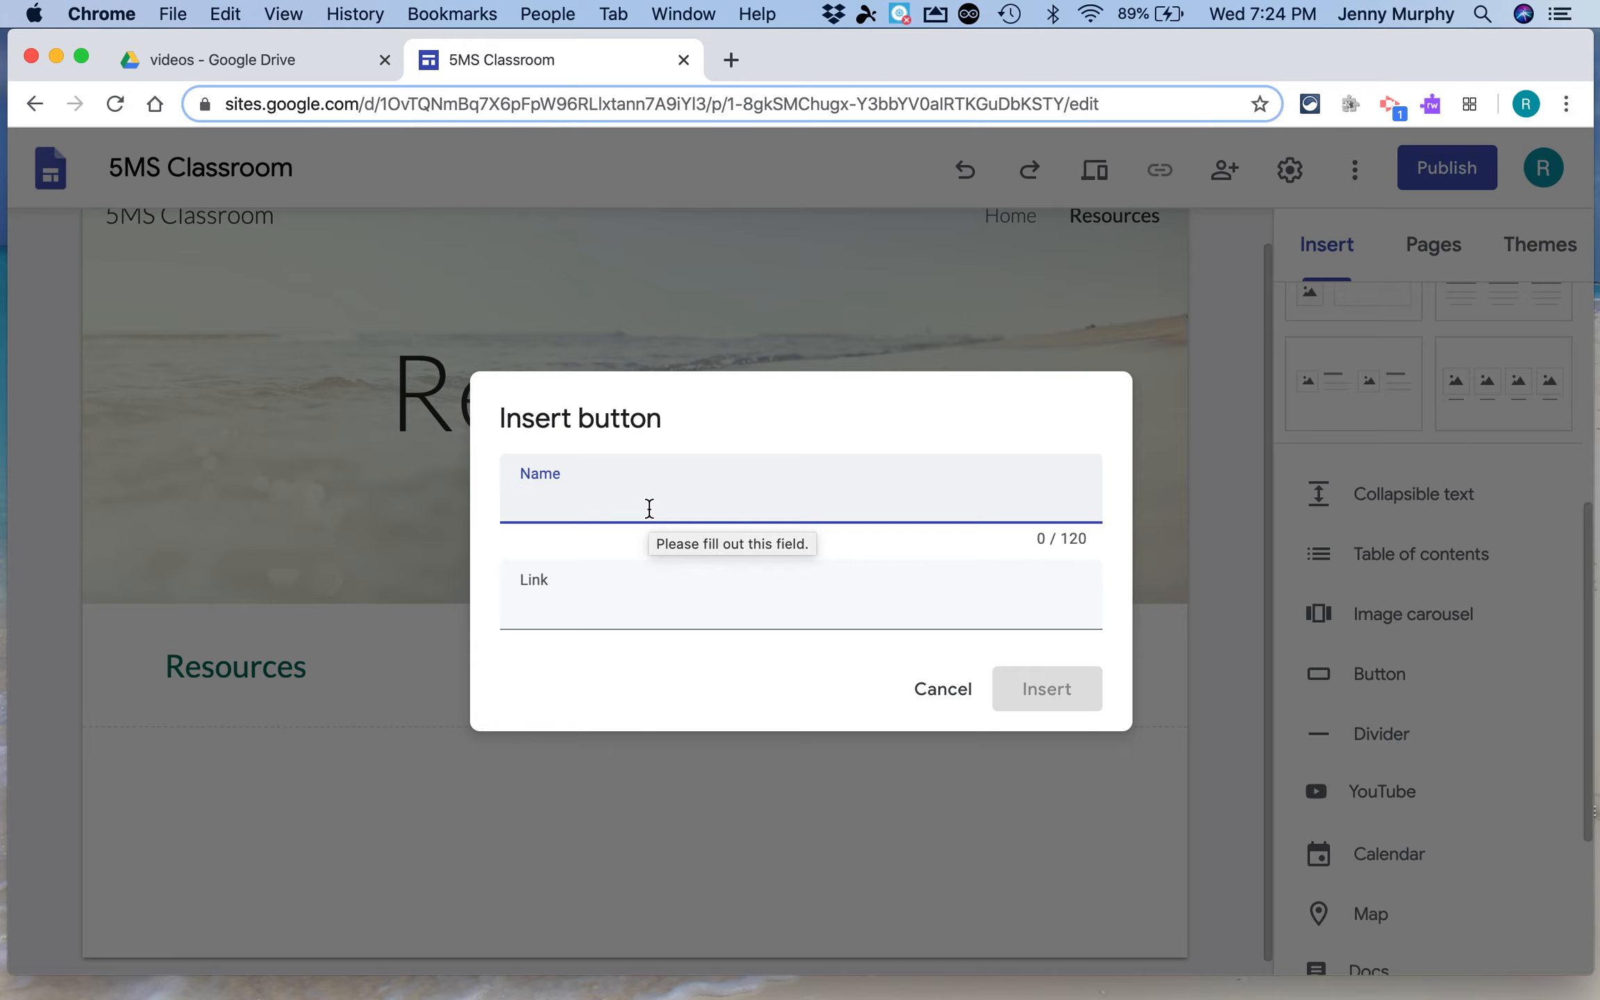
pyautogui.write('Typing')
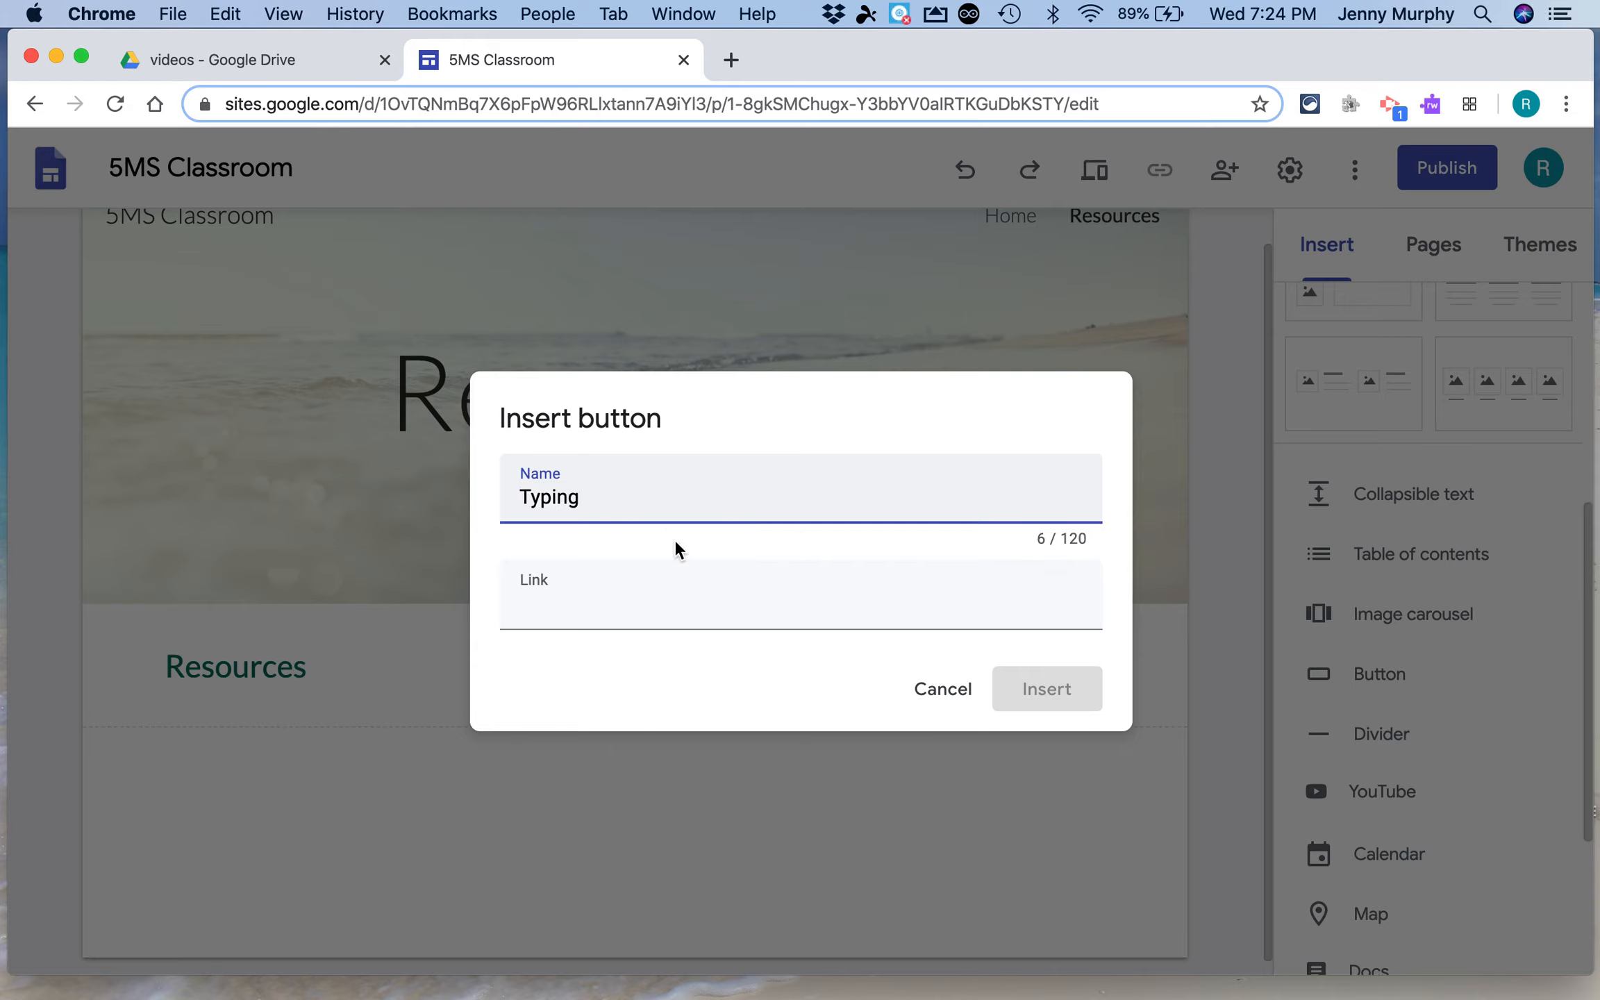
pyautogui.click(557, 606)
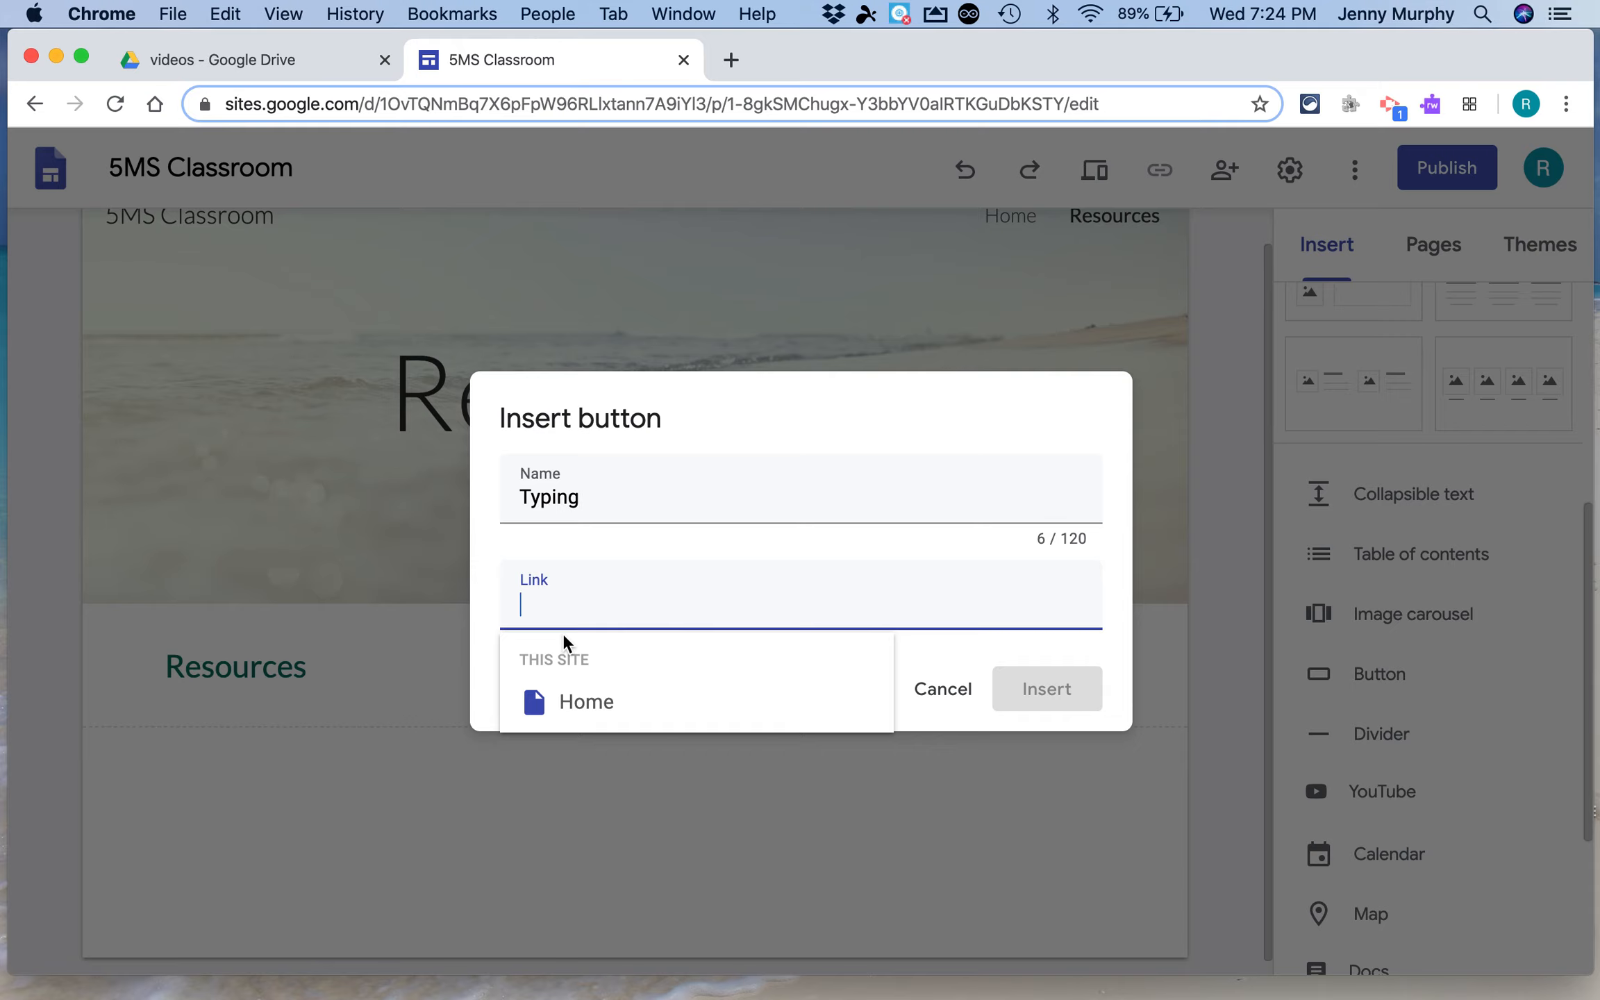
pyautogui.click(555, 703)
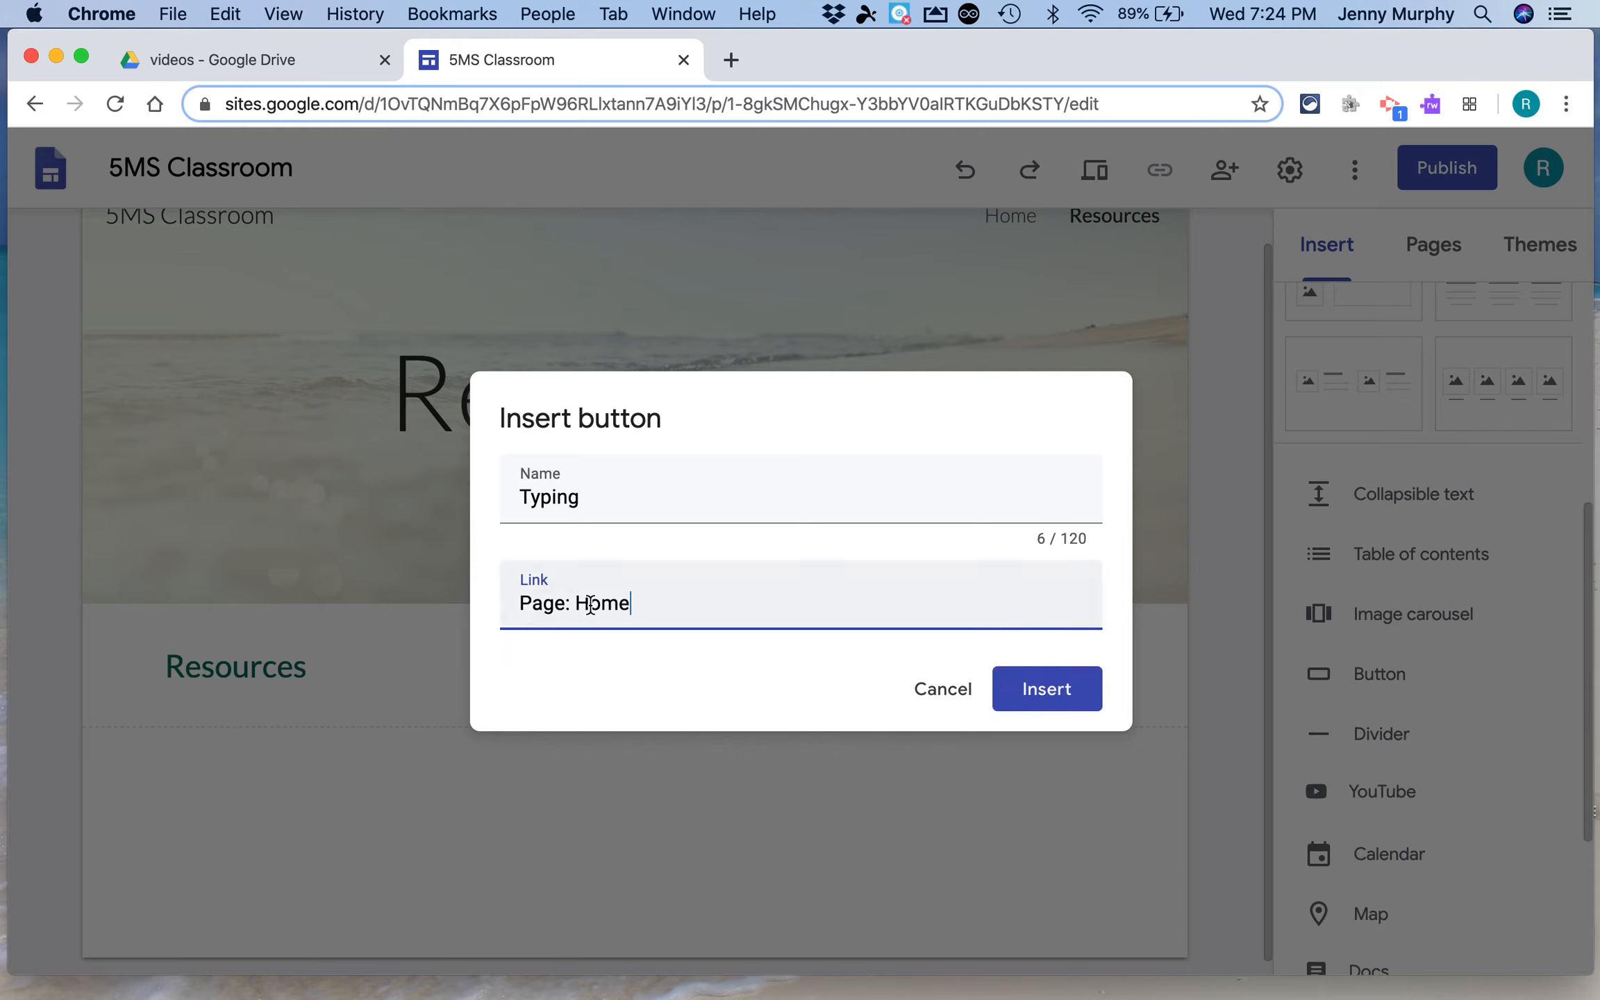
pyautogui.click(1049, 698)
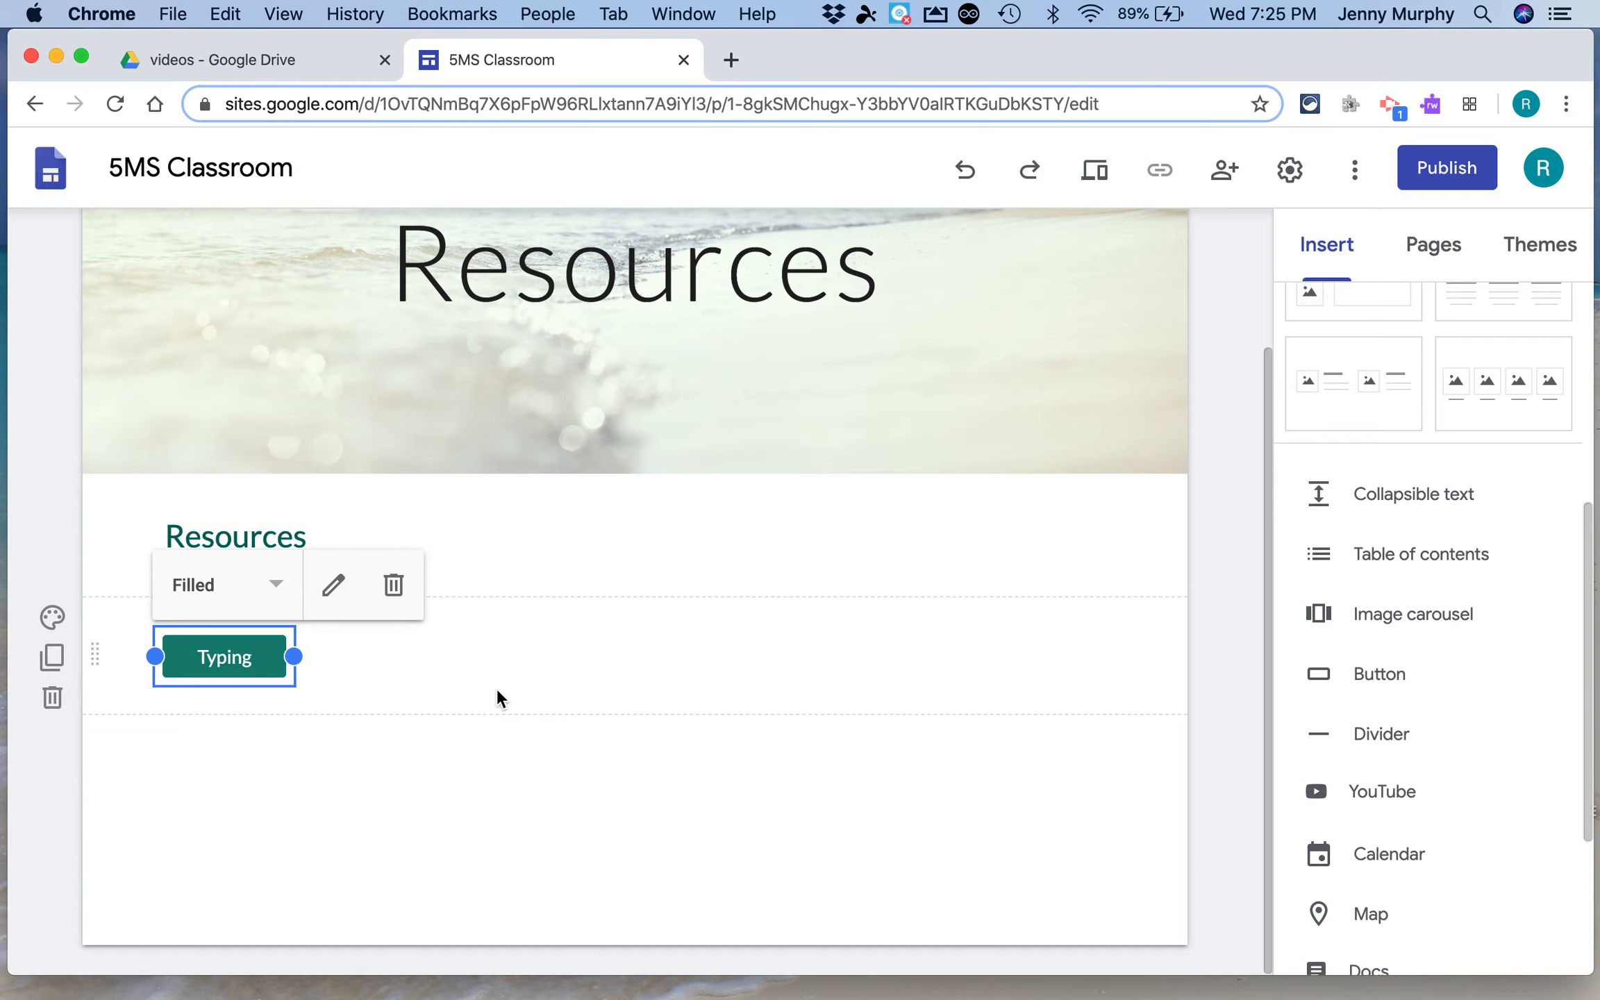
# Insert a second button named Coding linked to the Home page
pyautogui.click(1356, 671)
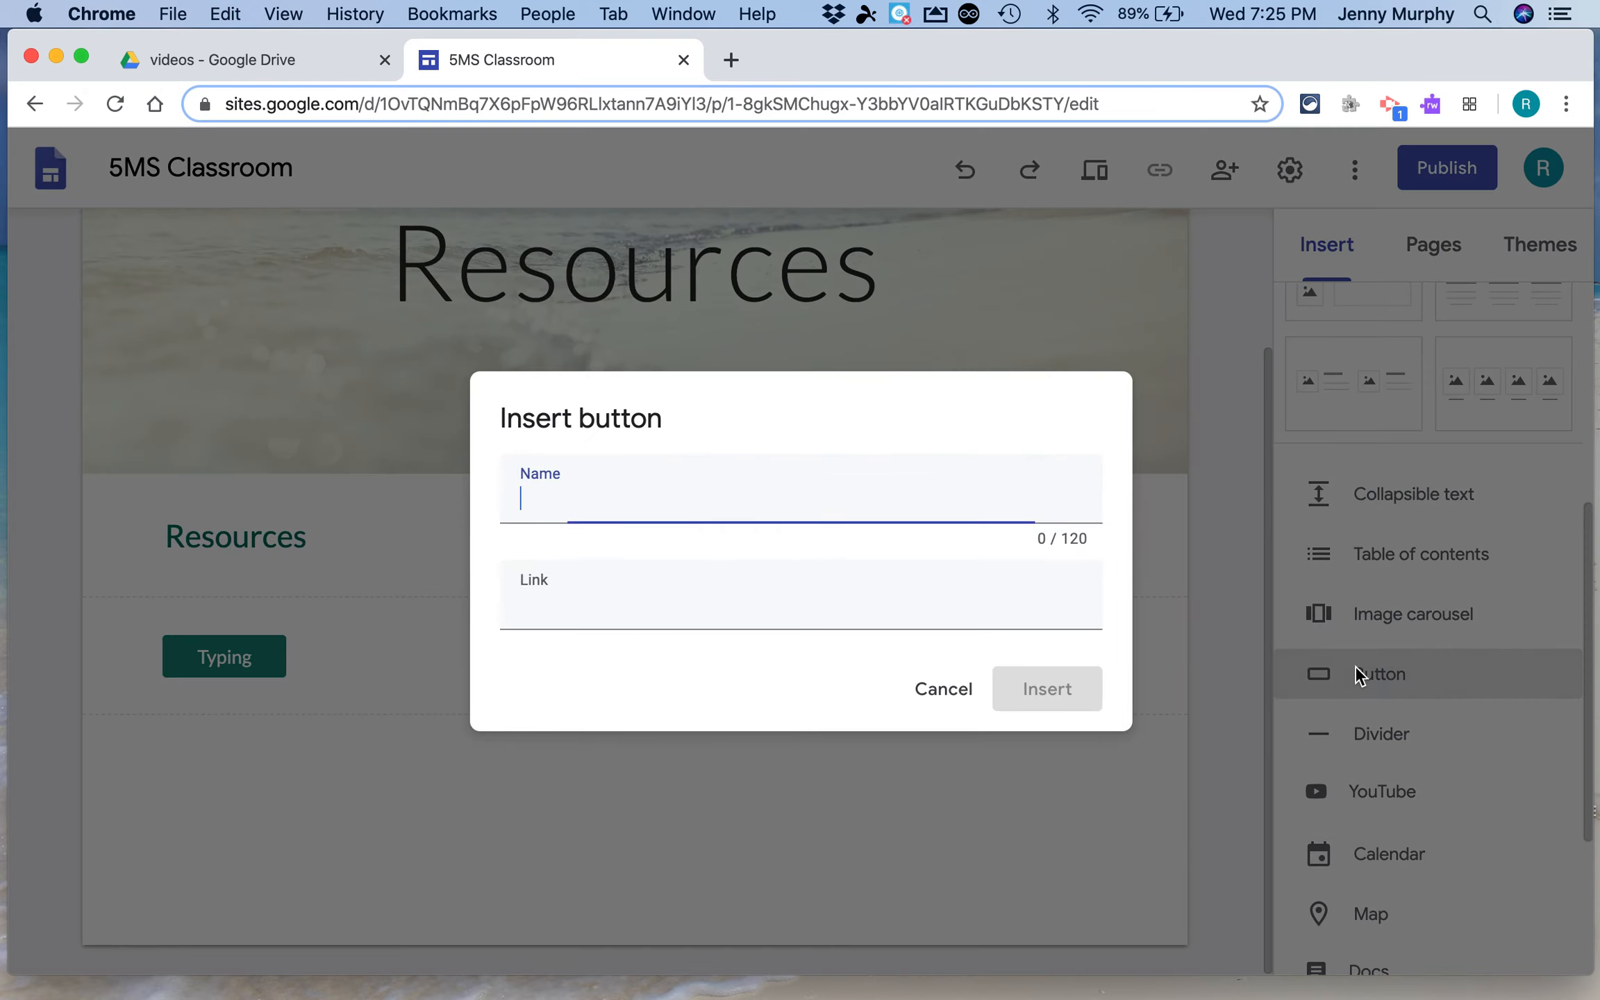
pyautogui.write('Coding')
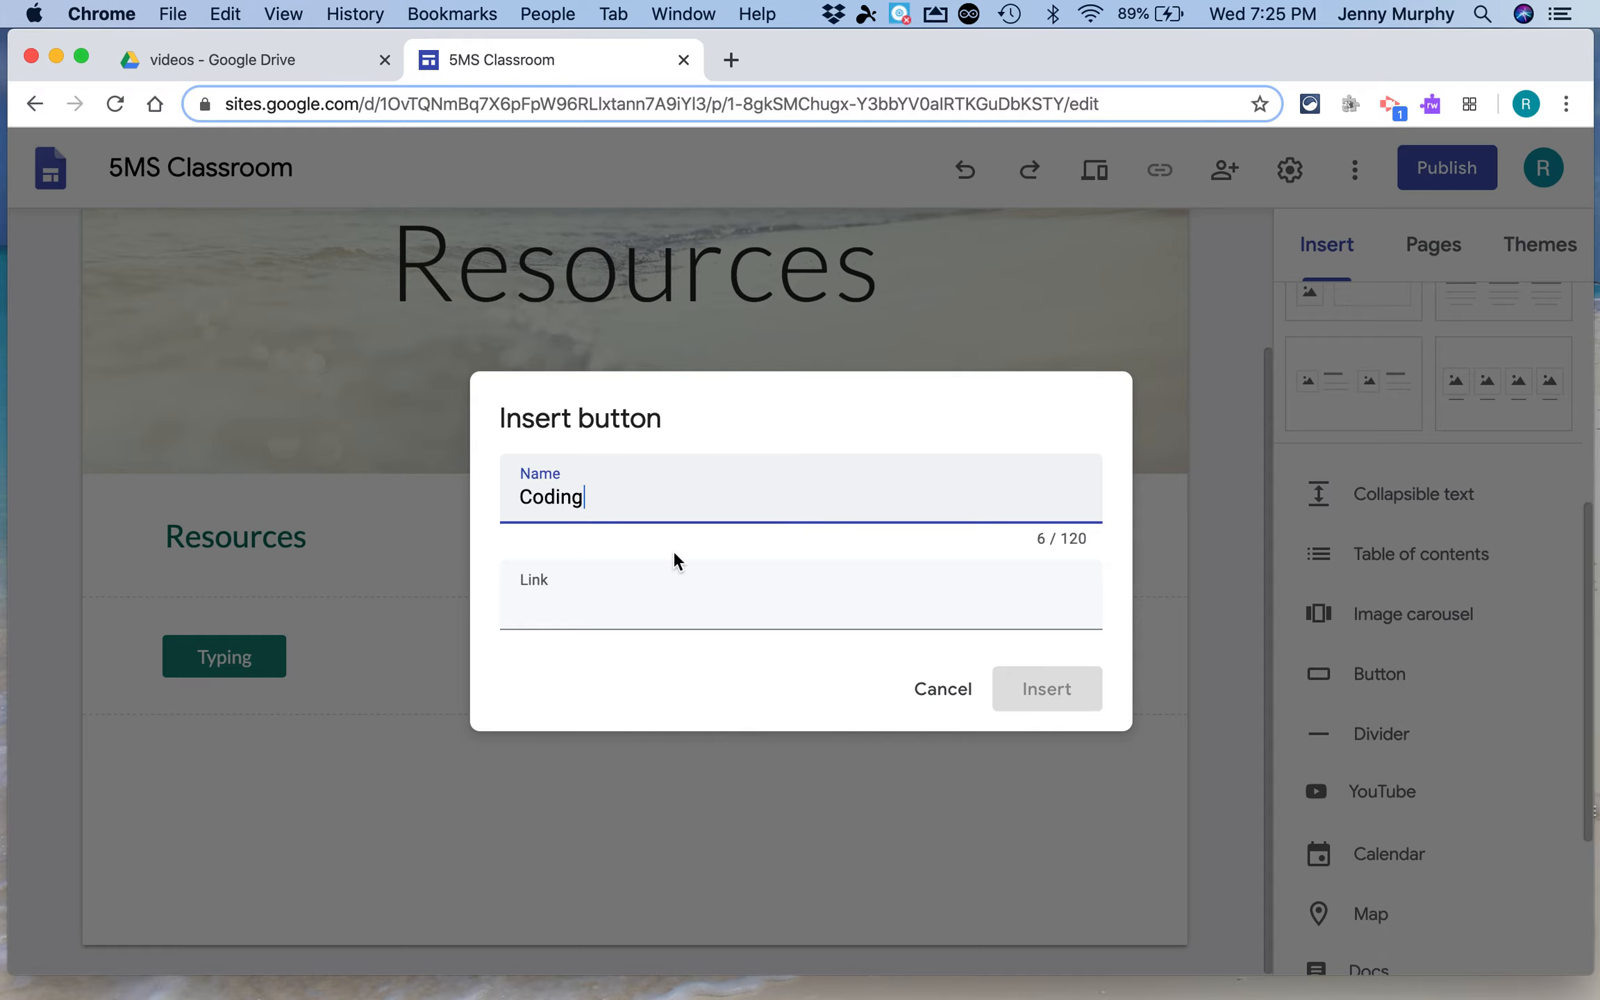
pyautogui.click(565, 622)
pyautogui.click(583, 703)
pyautogui.click(1046, 691)
# Insert a third button named Video linked to the Home page
pyautogui.click(1377, 671)
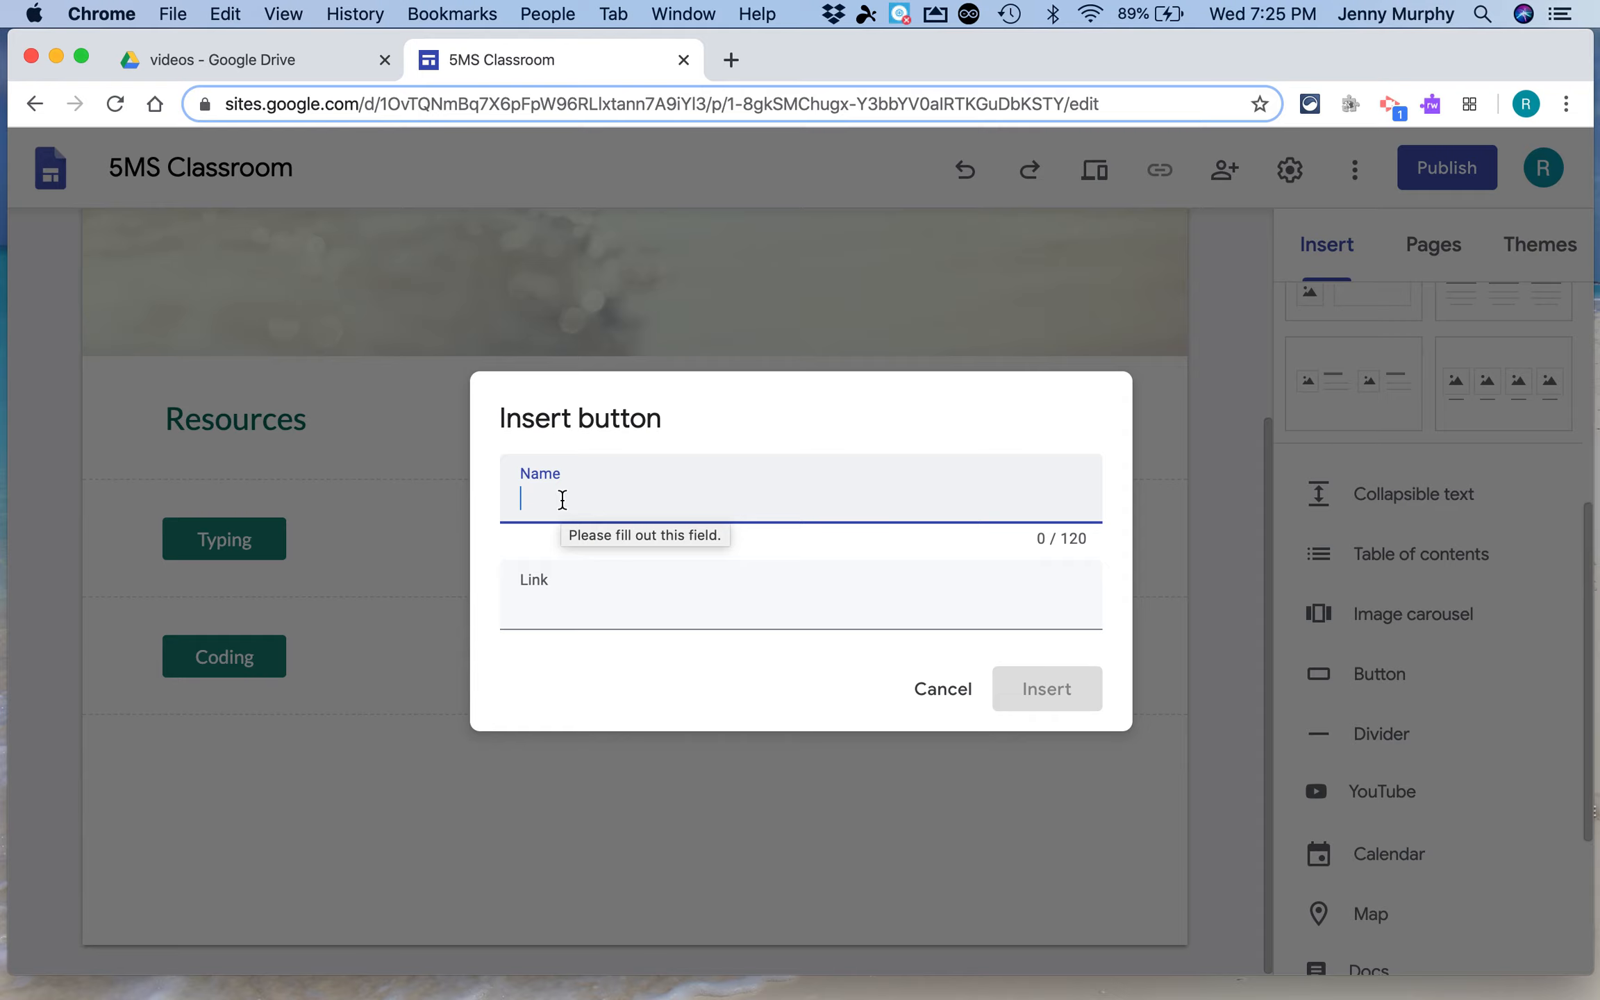
pyautogui.write('Video')
pyautogui.click(543, 612)
pyautogui.click(554, 704)
pyautogui.click(1047, 688)
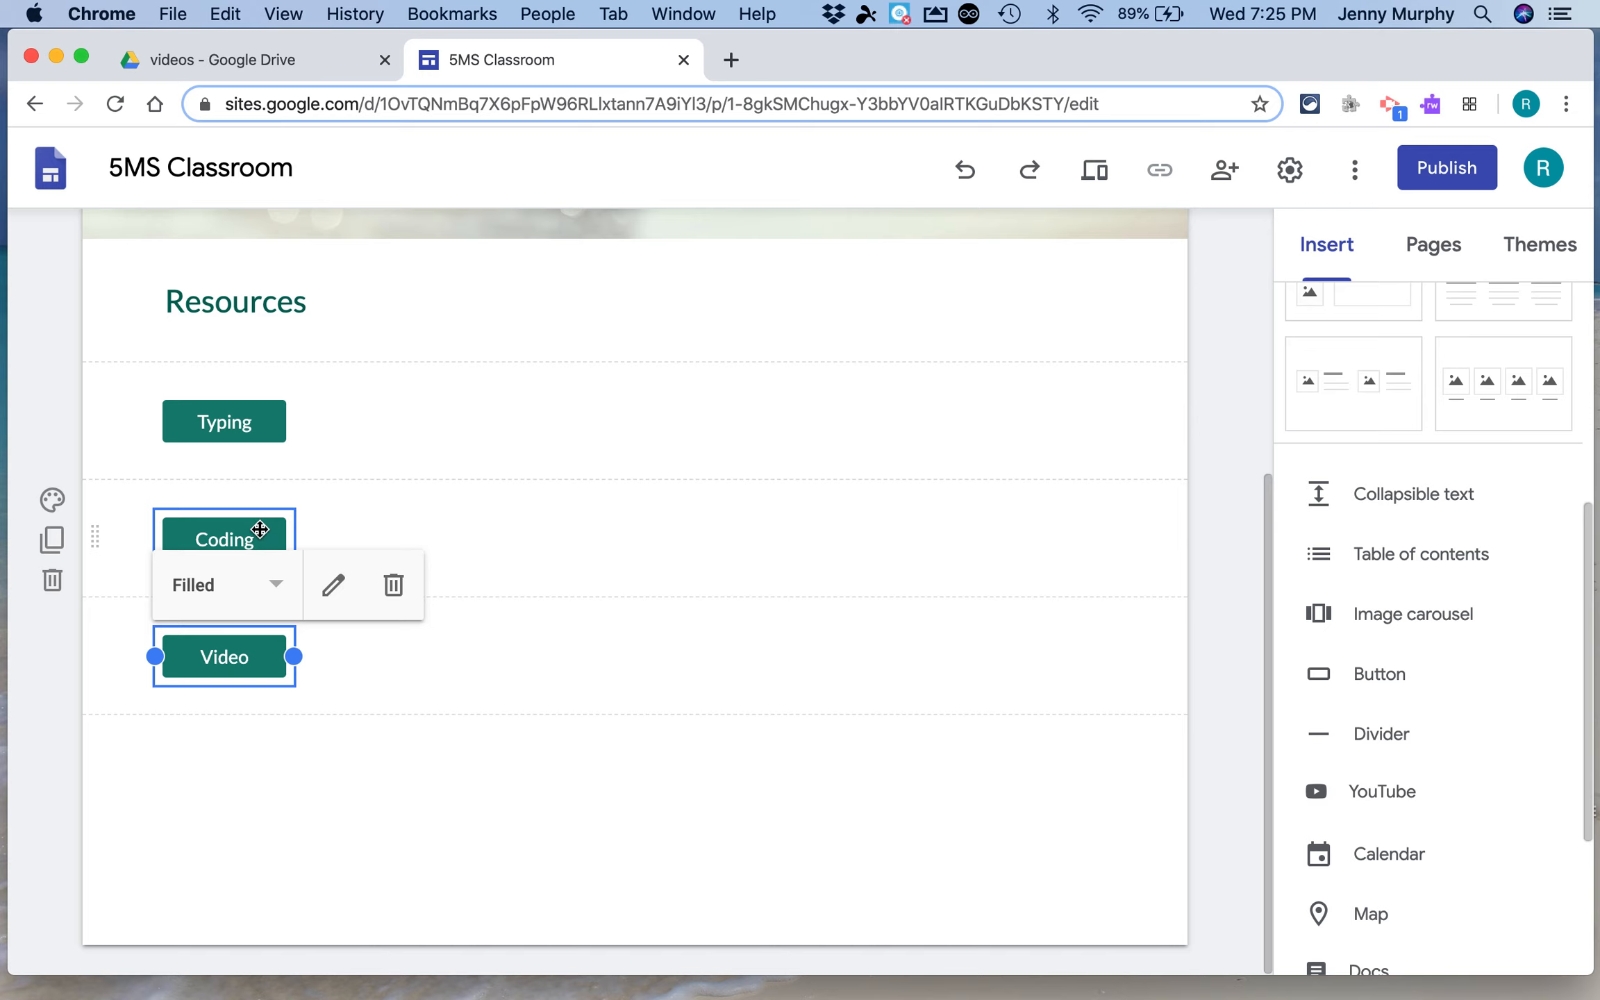
# Arrange the Coding and Video buttons in one row beside the Typing button, spacing the three evenly
pyautogui.moveTo(260, 528); pyautogui.dragTo(658, 444)
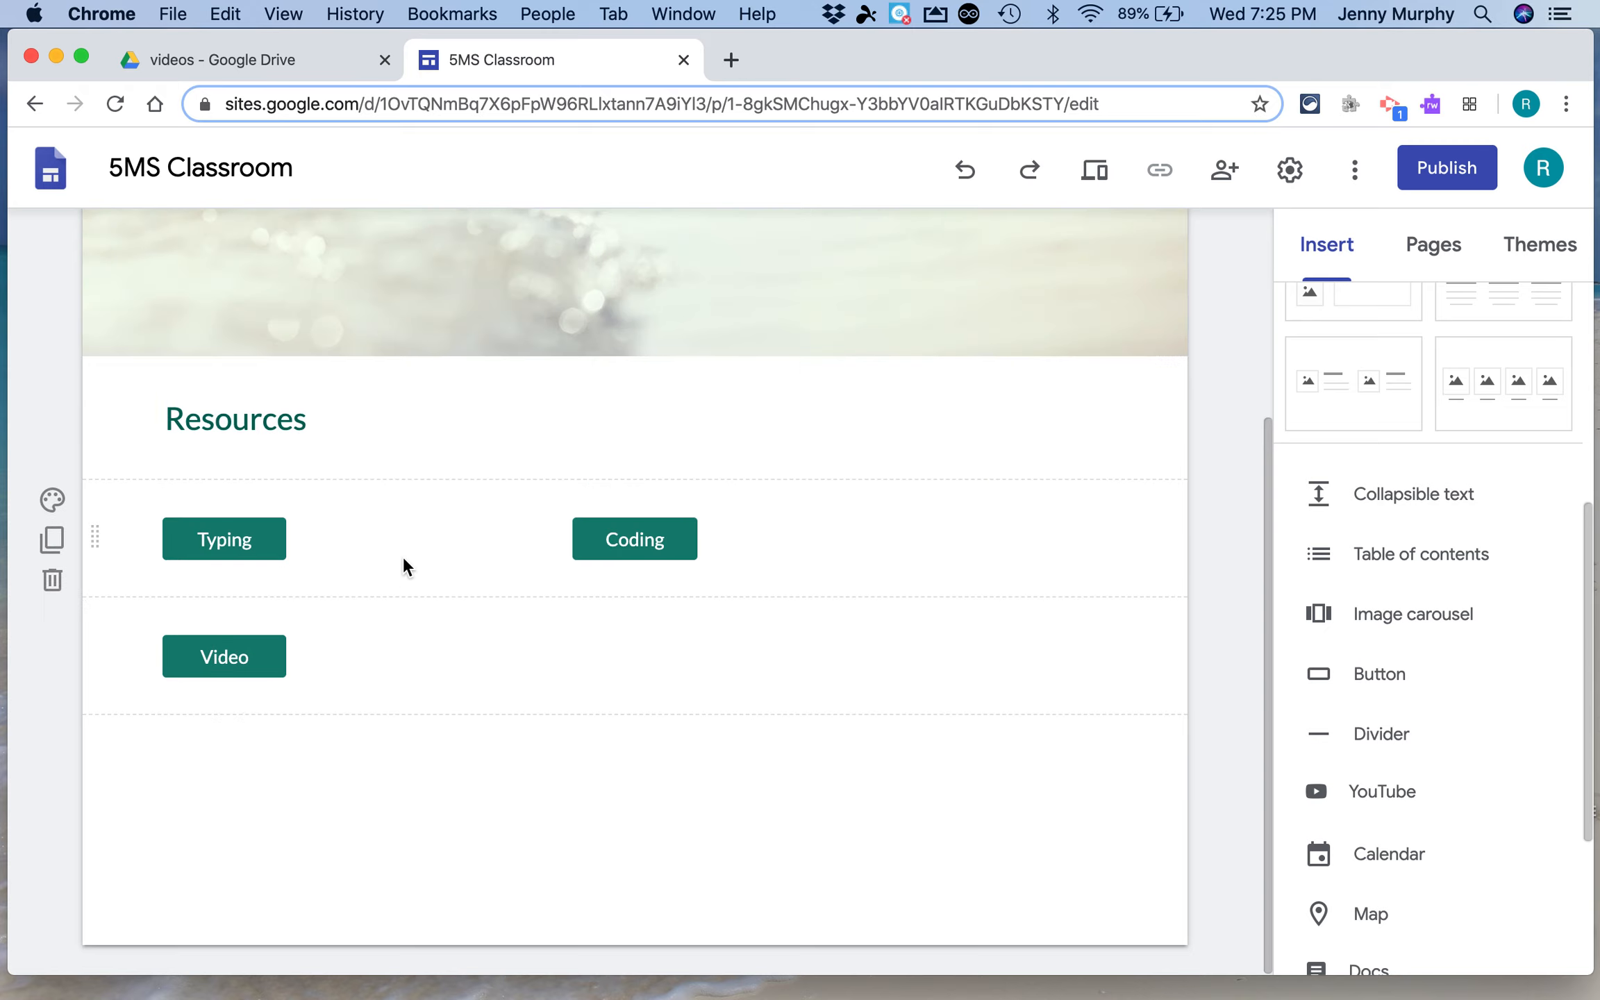
pyautogui.moveTo(225, 634); pyautogui.dragTo(1047, 511)
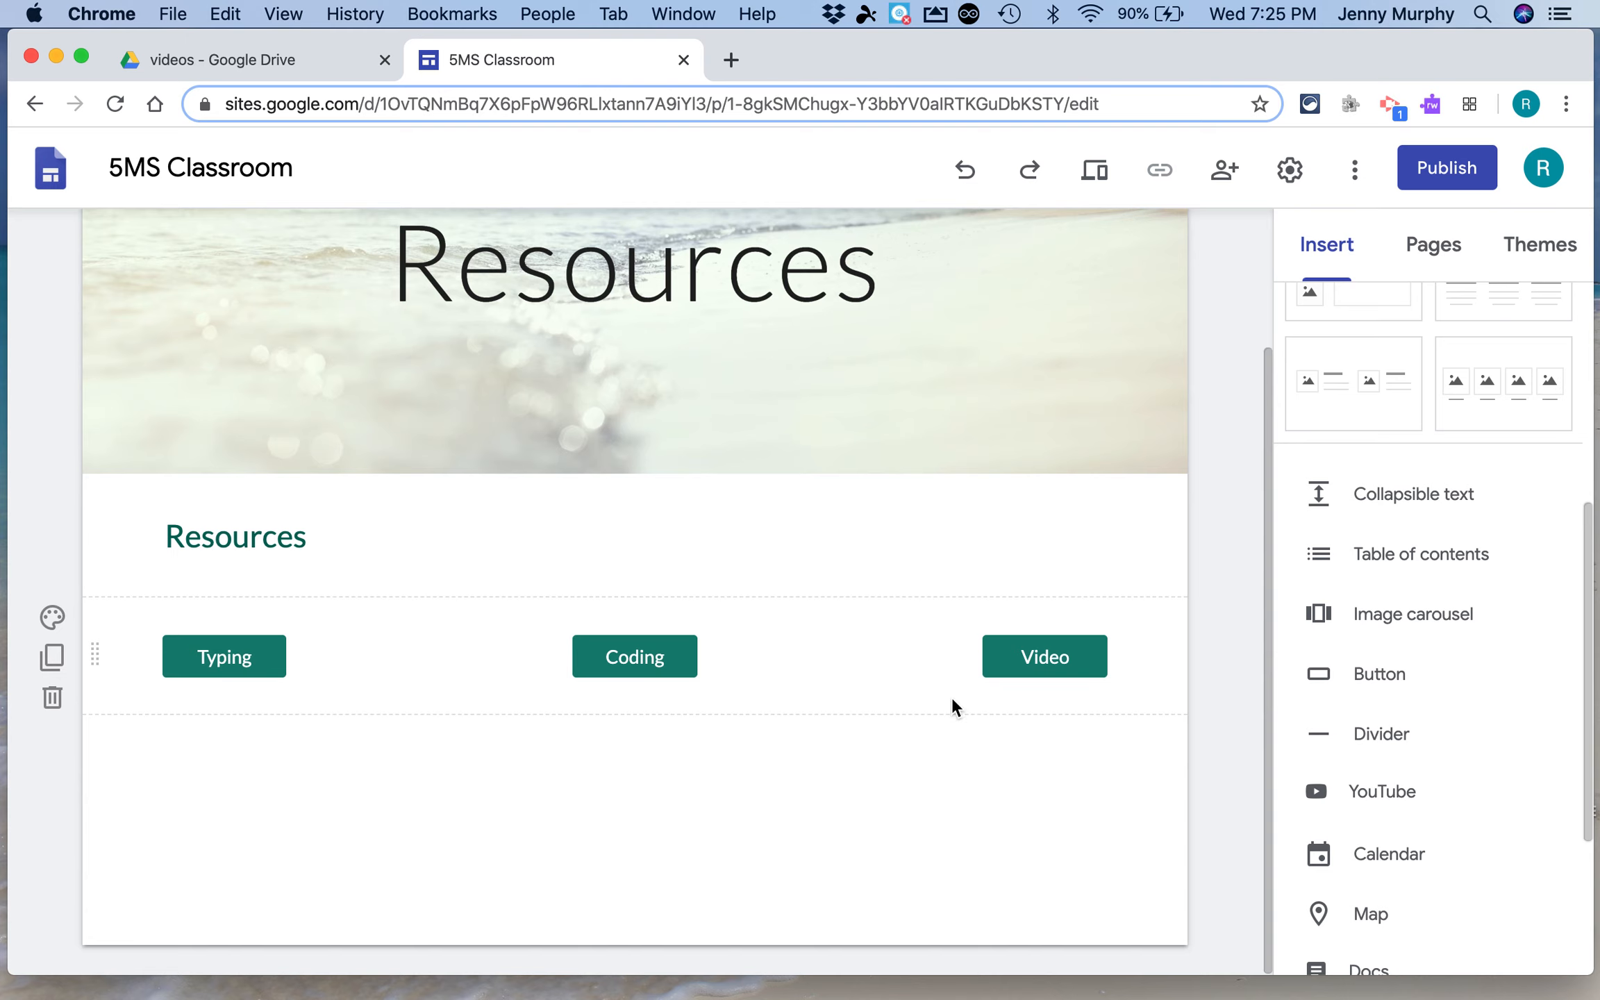
pyautogui.moveTo(1046, 653); pyautogui.dragTo(997, 653)
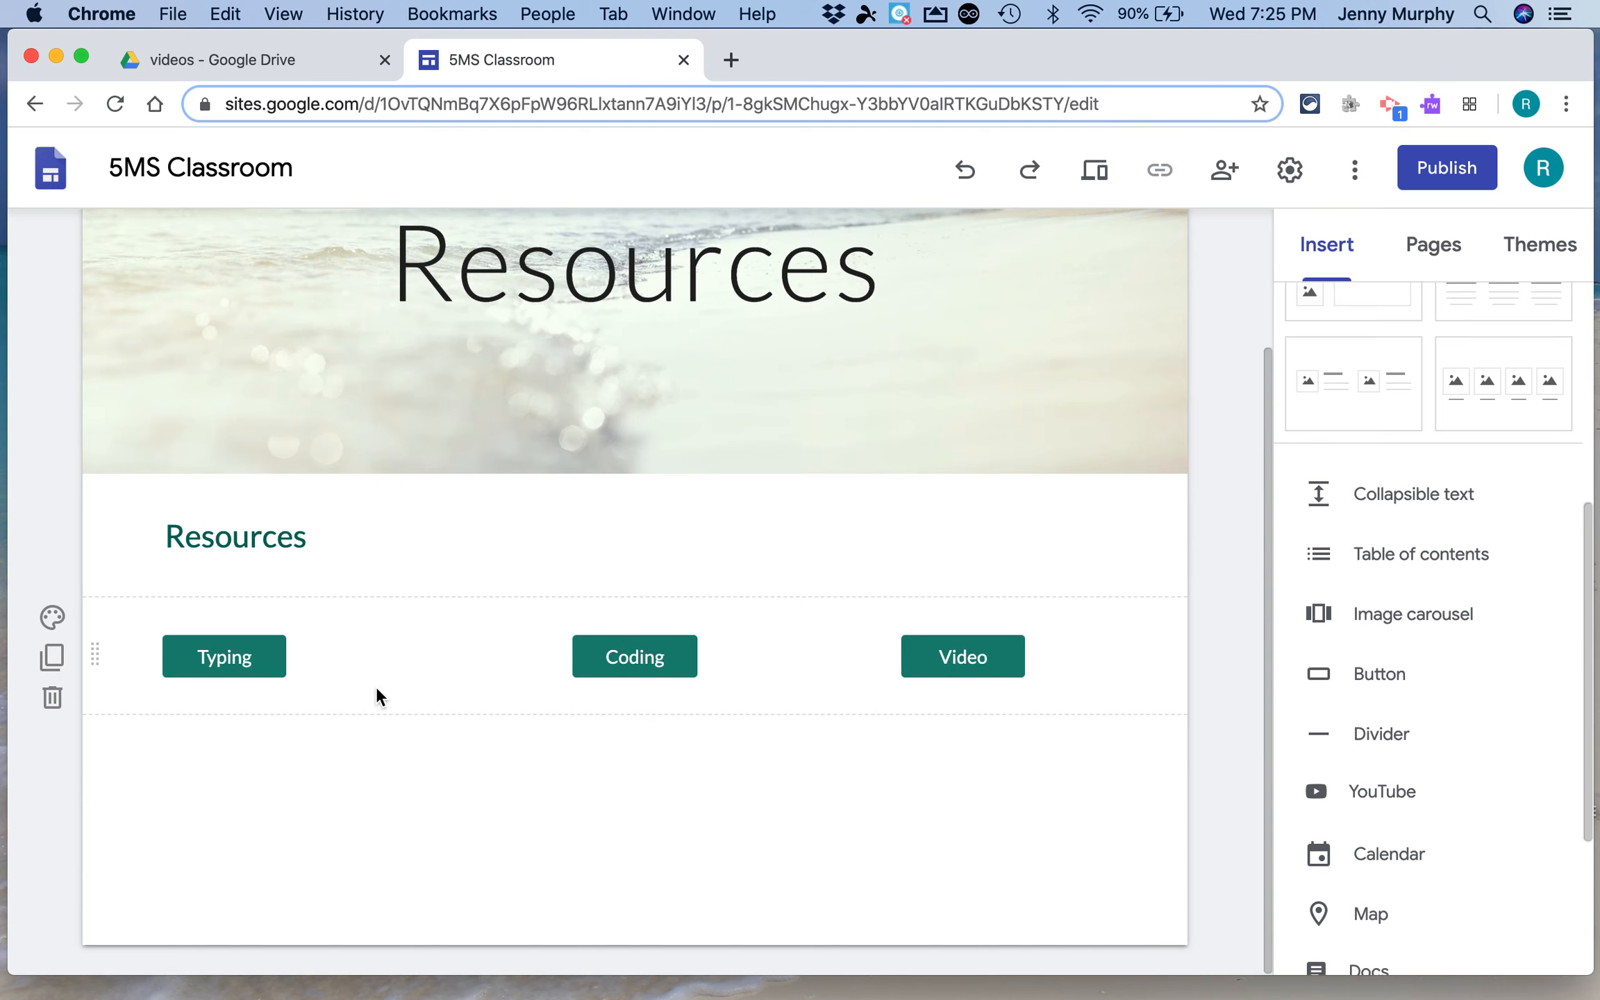
pyautogui.moveTo(245, 655); pyautogui.dragTo(316, 654)
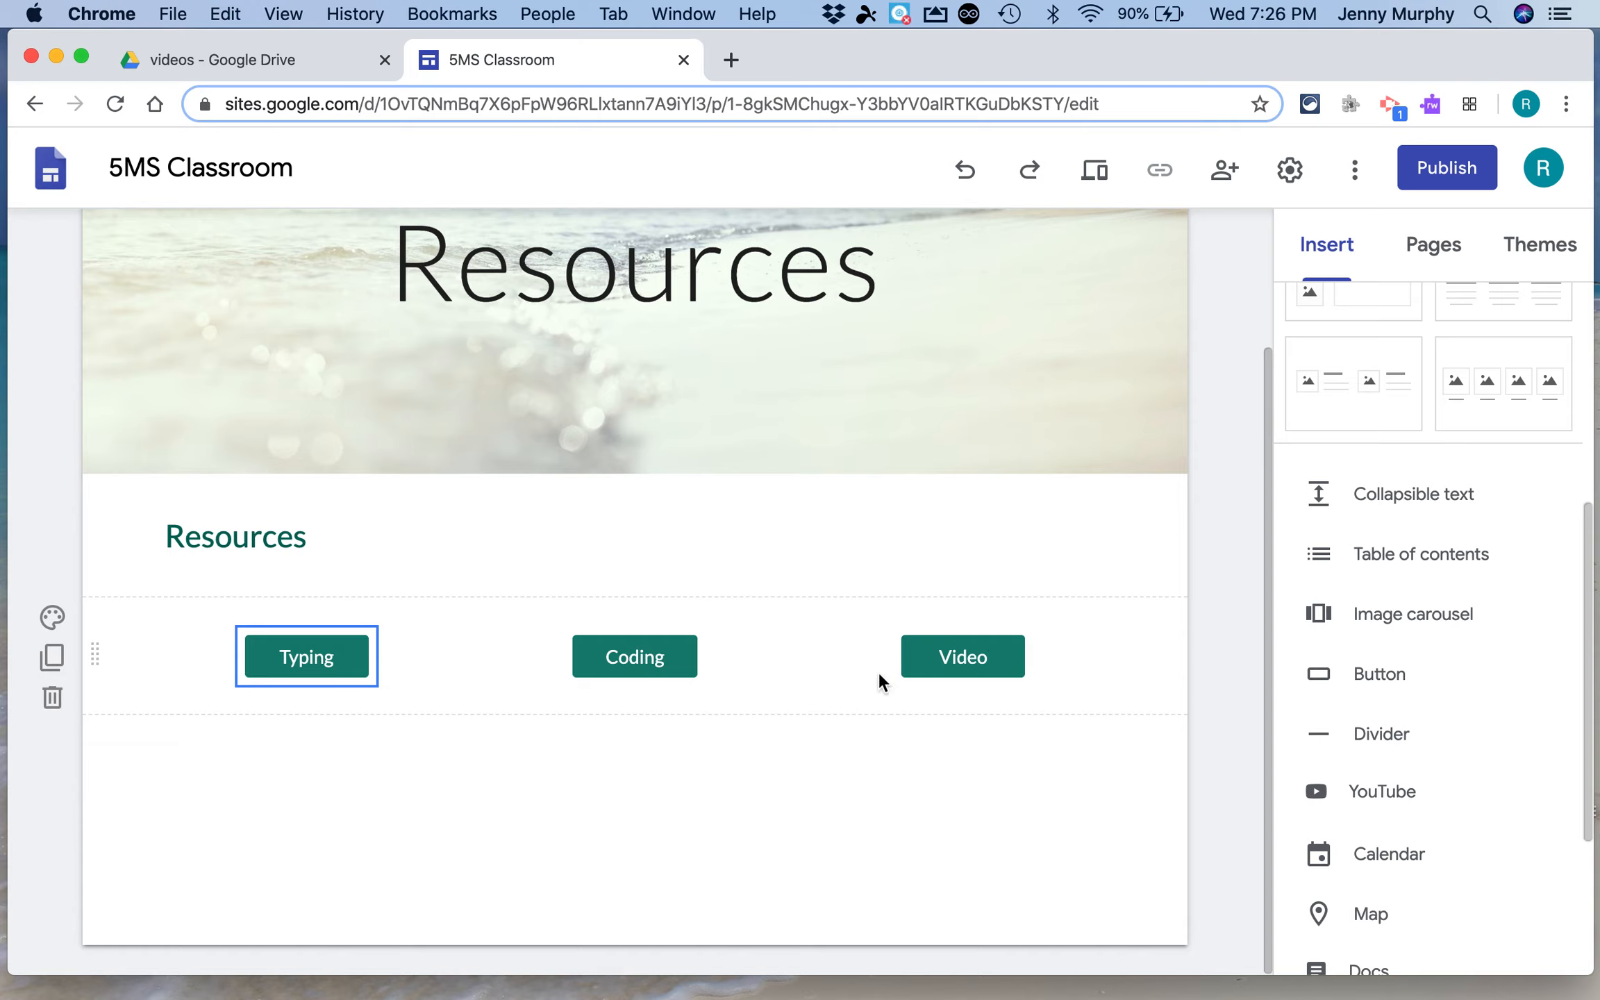
# Switch the Typing button through the Outlined and Text styles and back to Filled
pyautogui.click(312, 659)
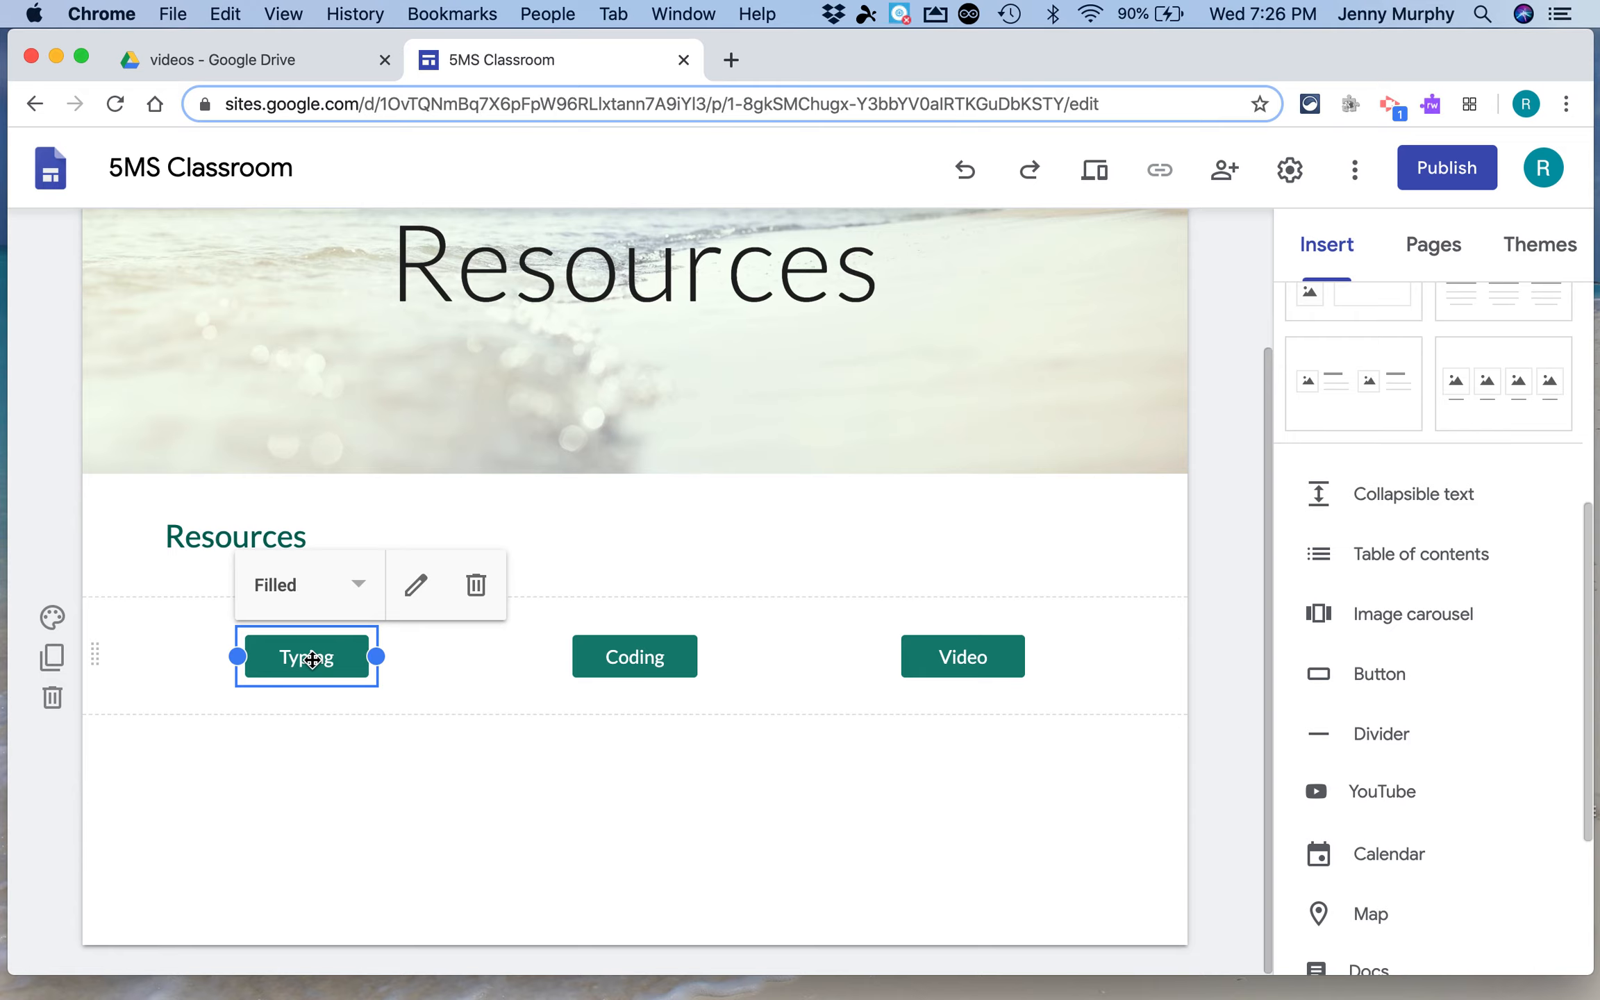
pyautogui.click(360, 589)
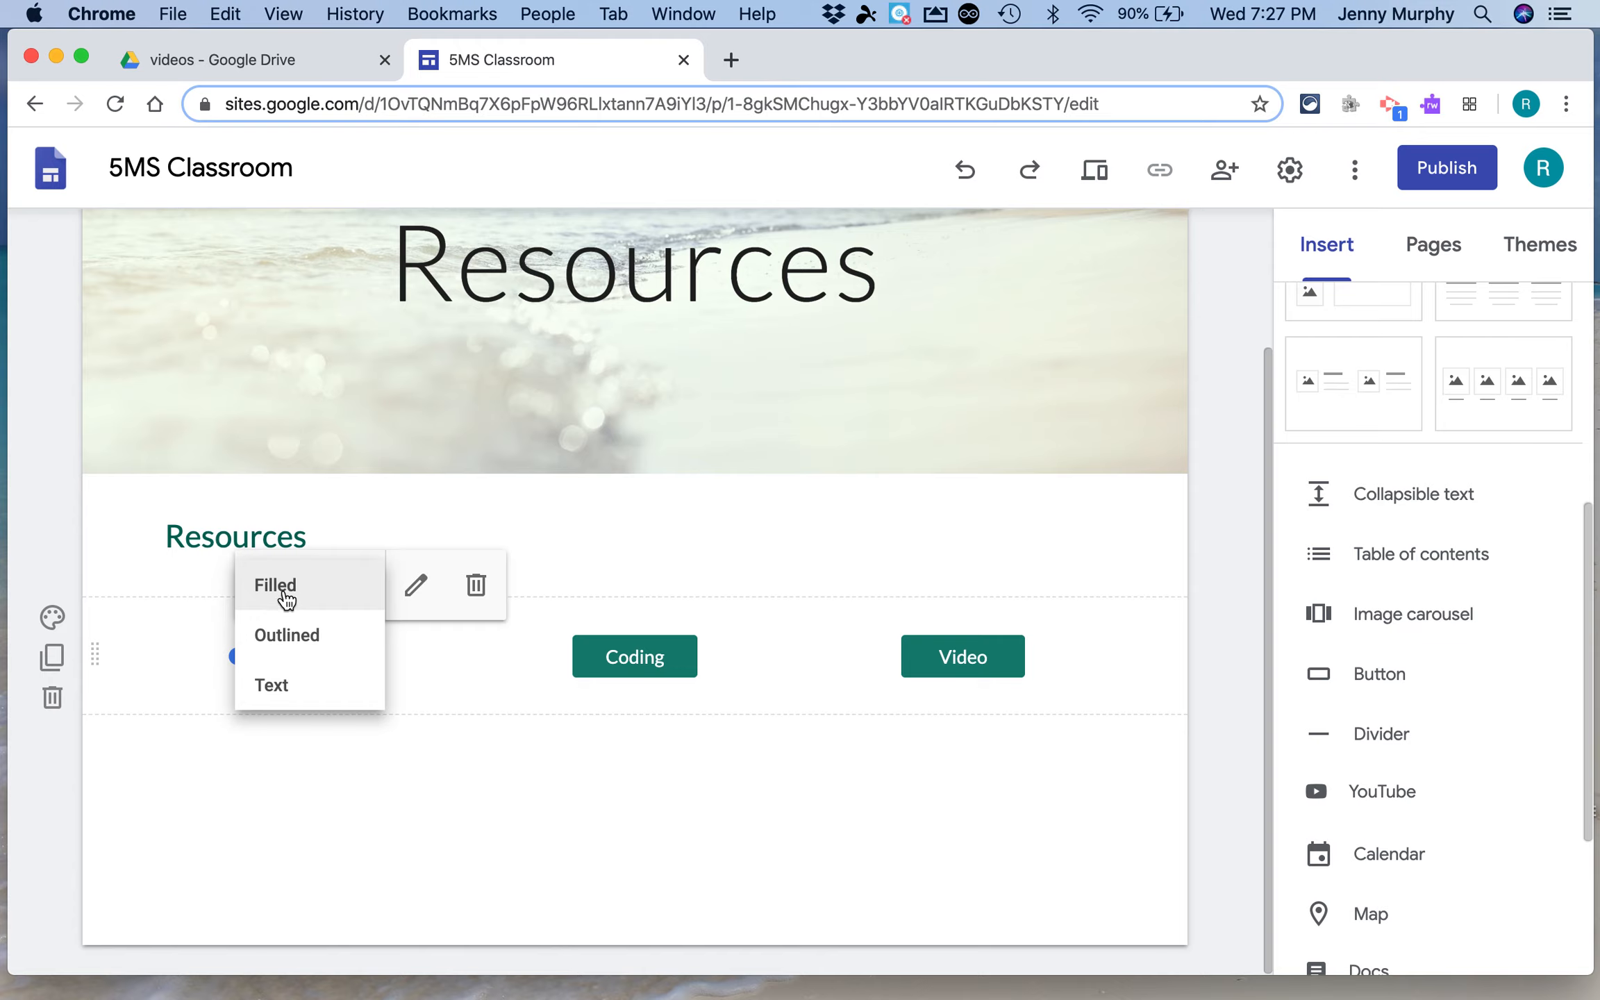
pyautogui.click(286, 636)
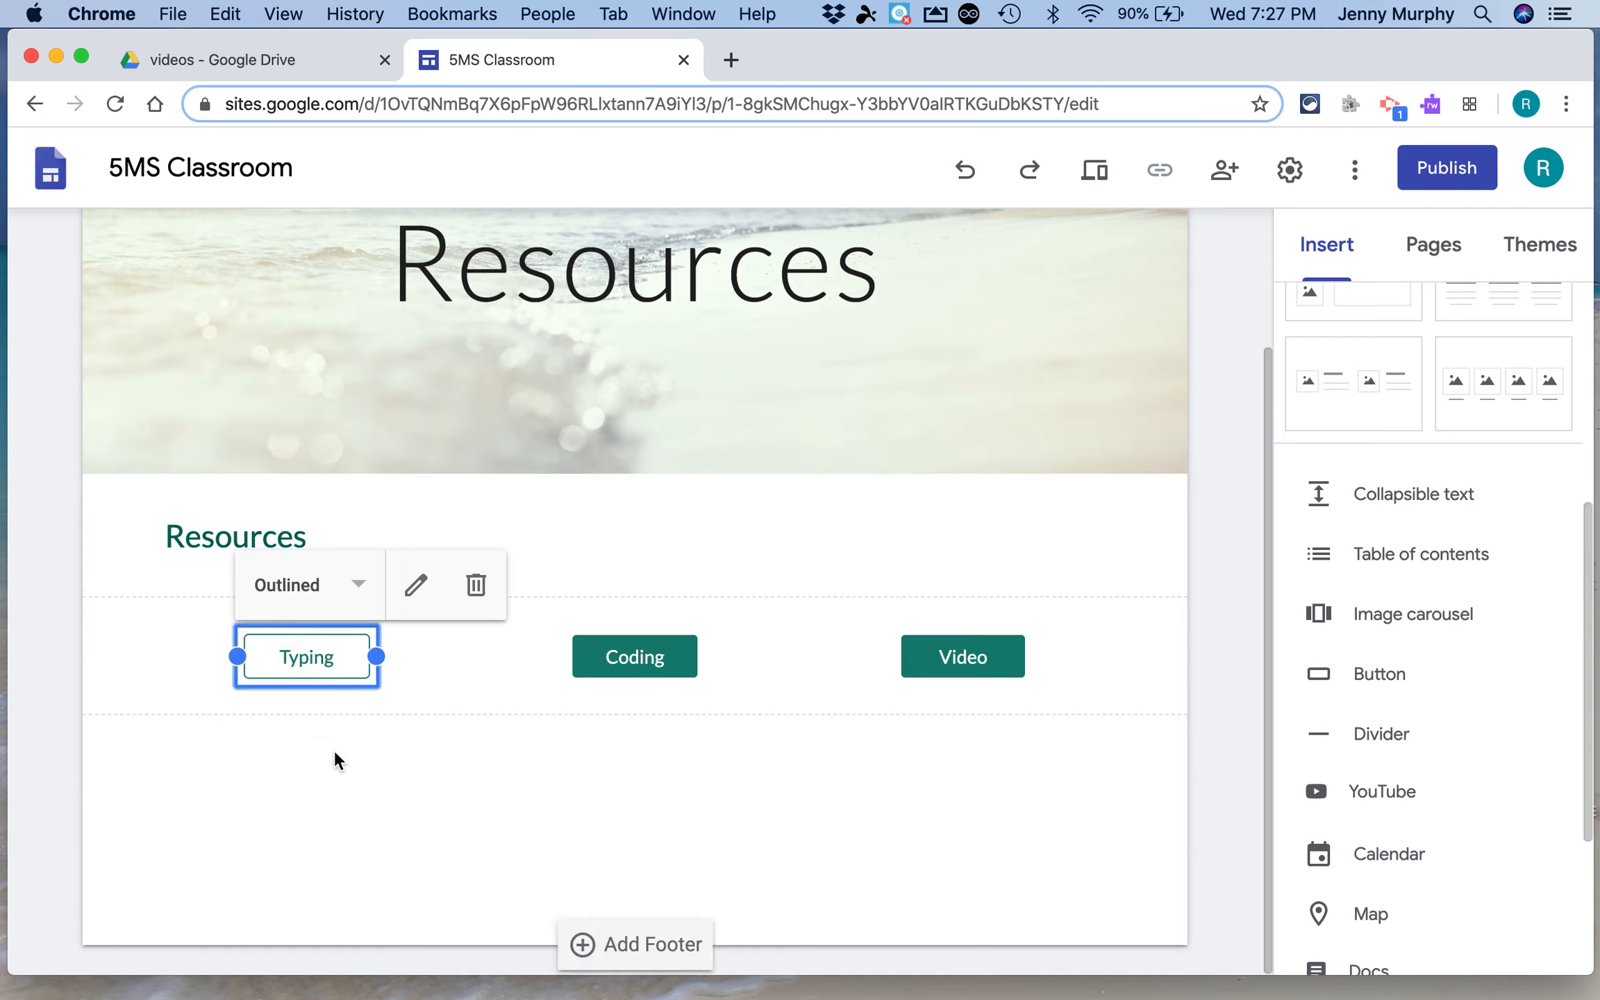
pyautogui.click(278, 597)
pyautogui.click(284, 692)
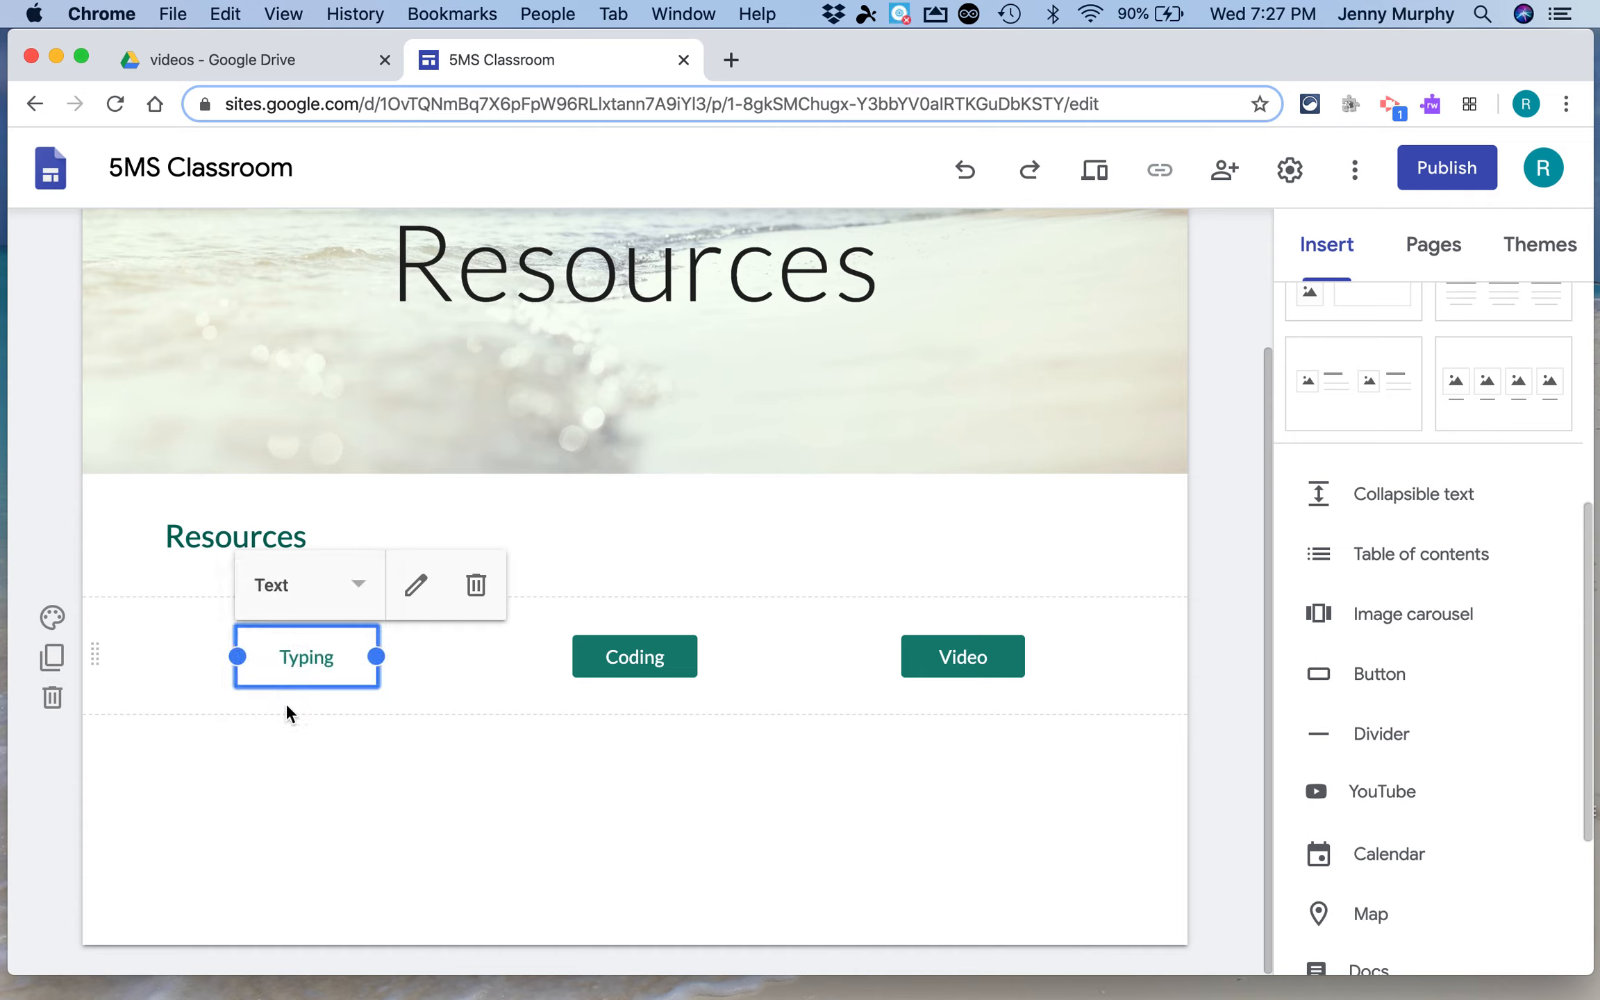
pyautogui.click(291, 732)
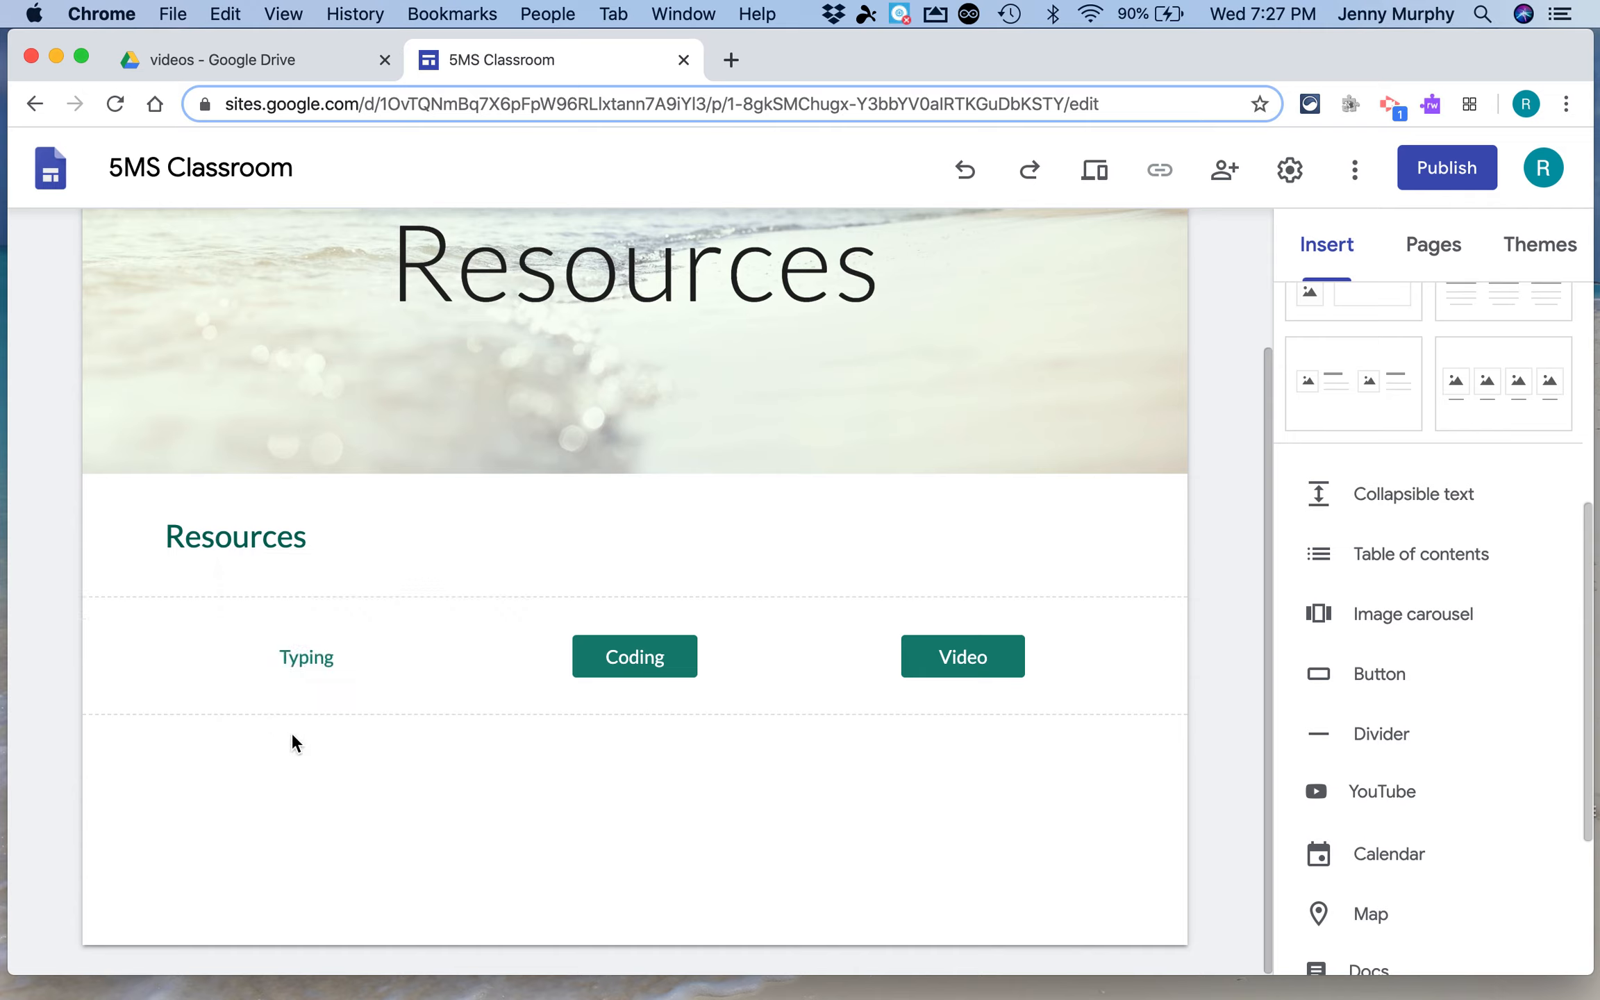
pyautogui.click(348, 646)
pyautogui.click(286, 589)
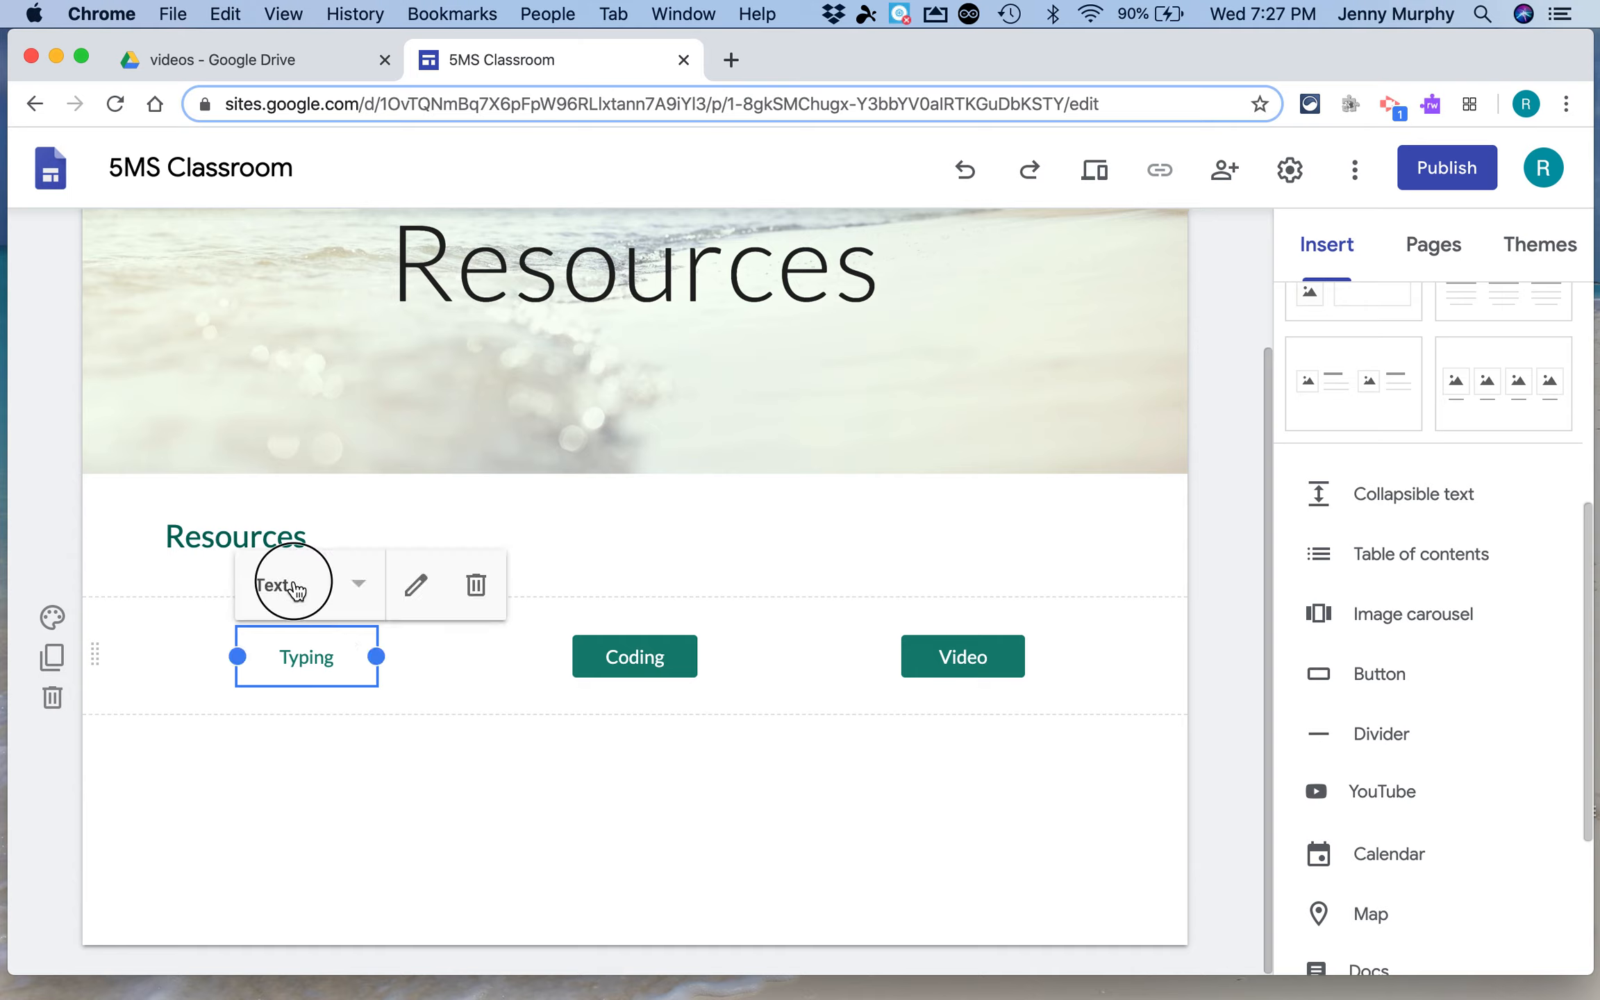
pyautogui.click(296, 588)
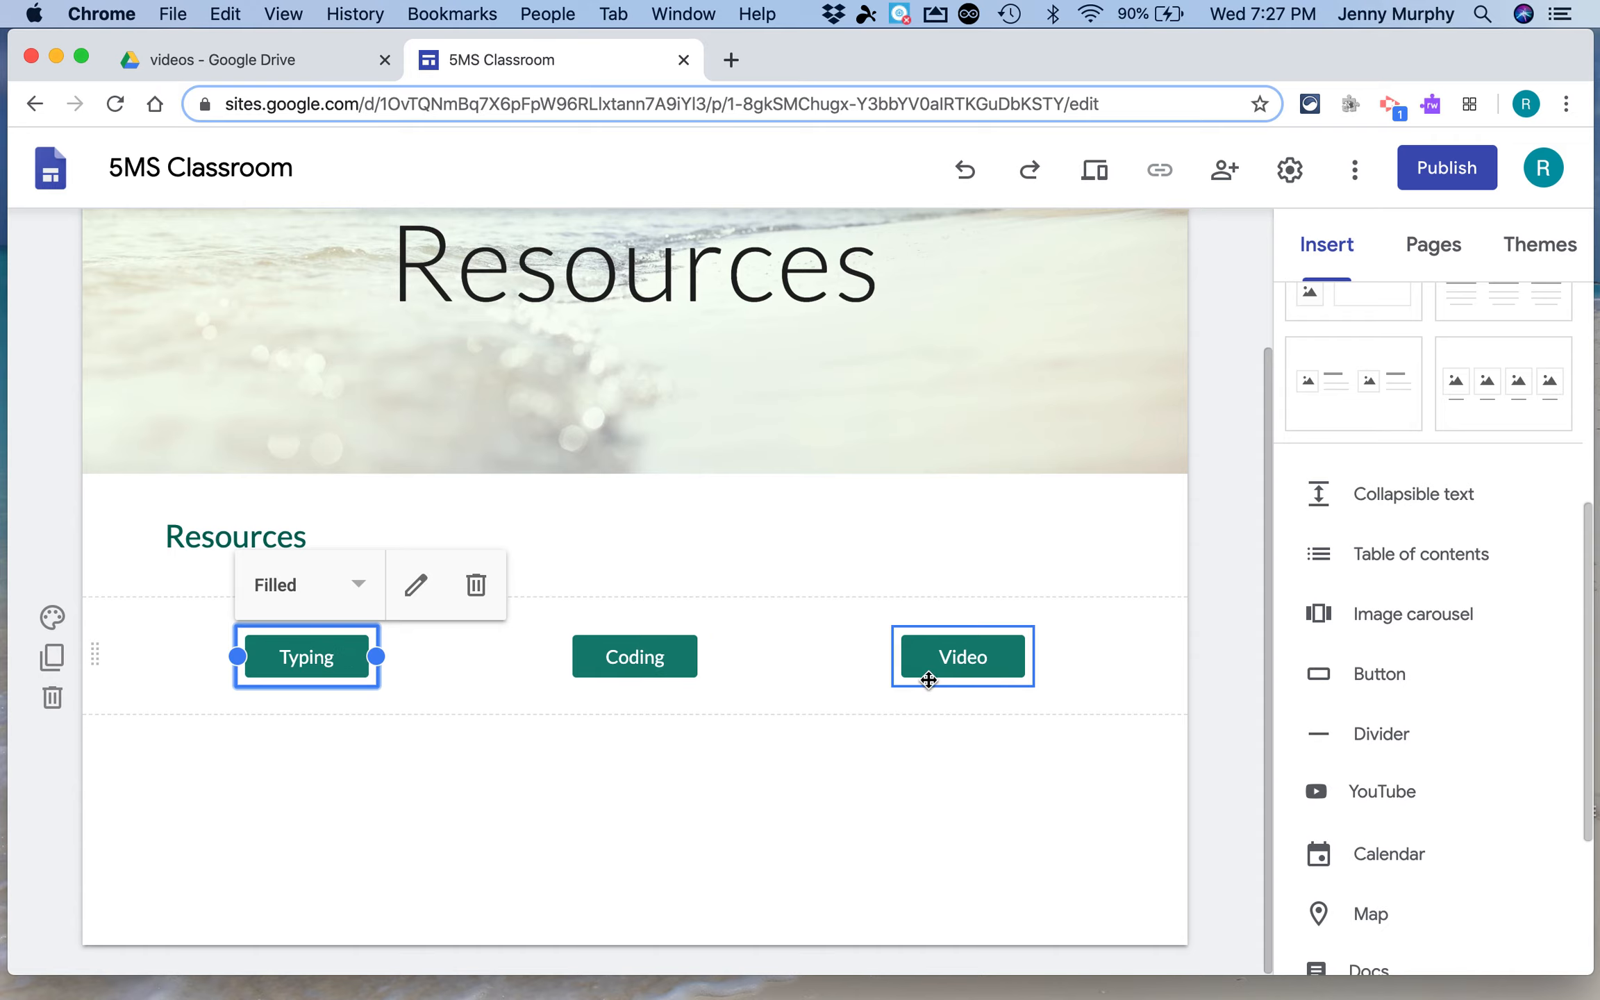
# Open typing.com in a new browser tab and select its address
pyautogui.click(1538, 260)
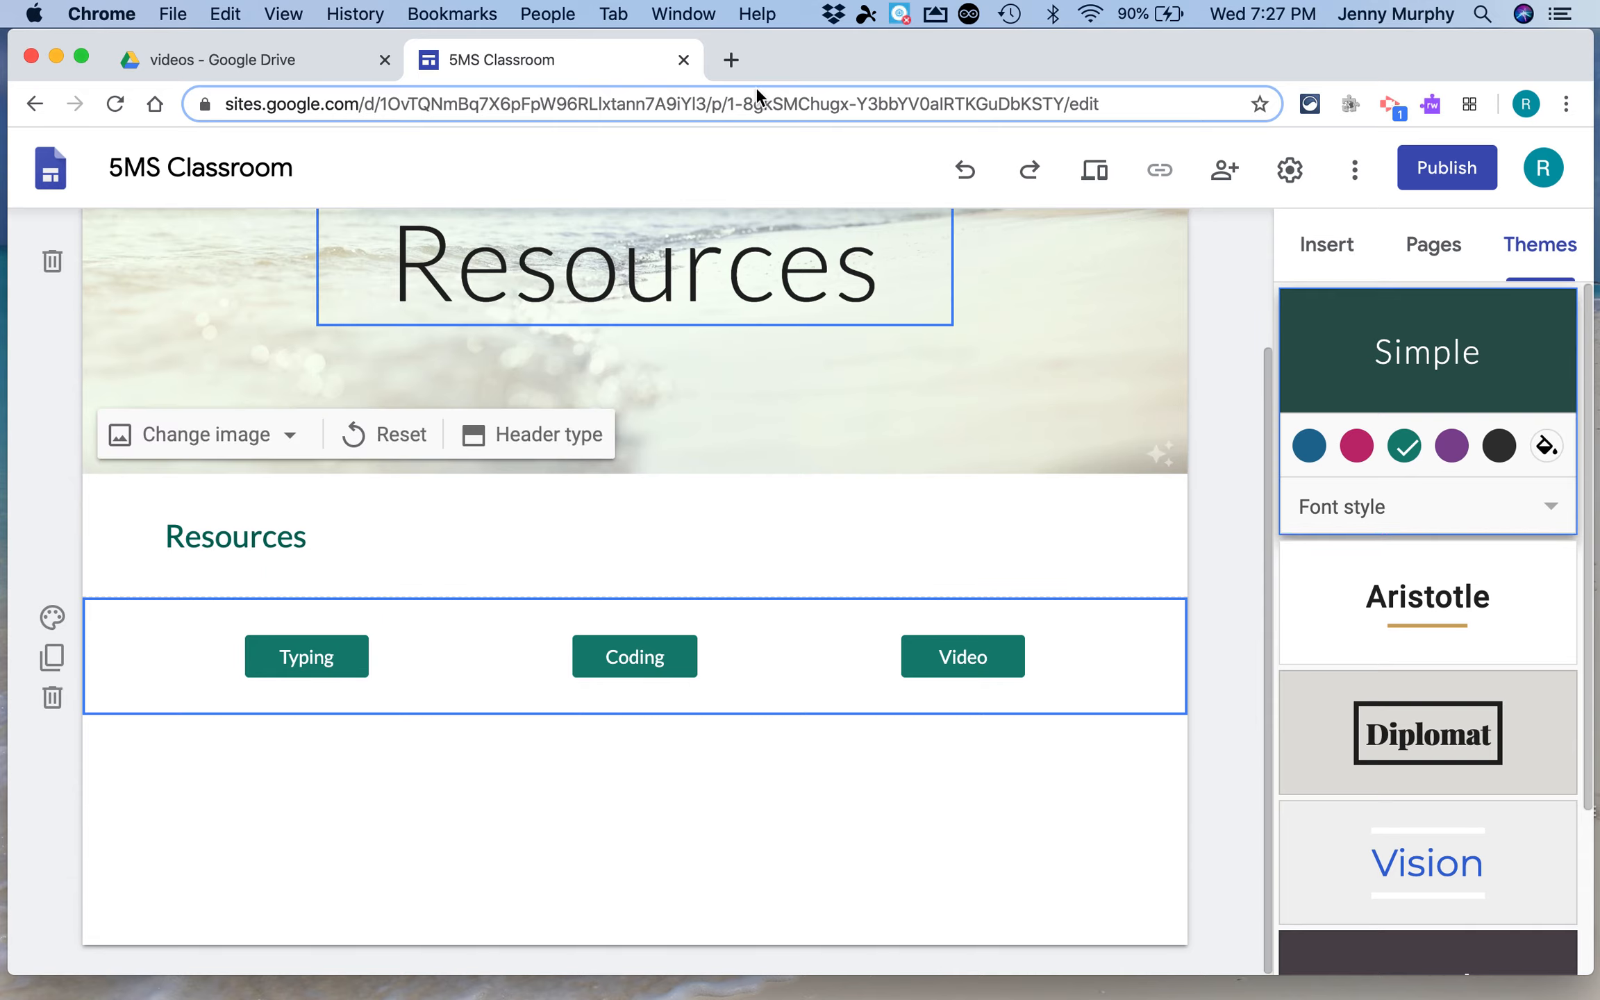
pyautogui.click(731, 60)
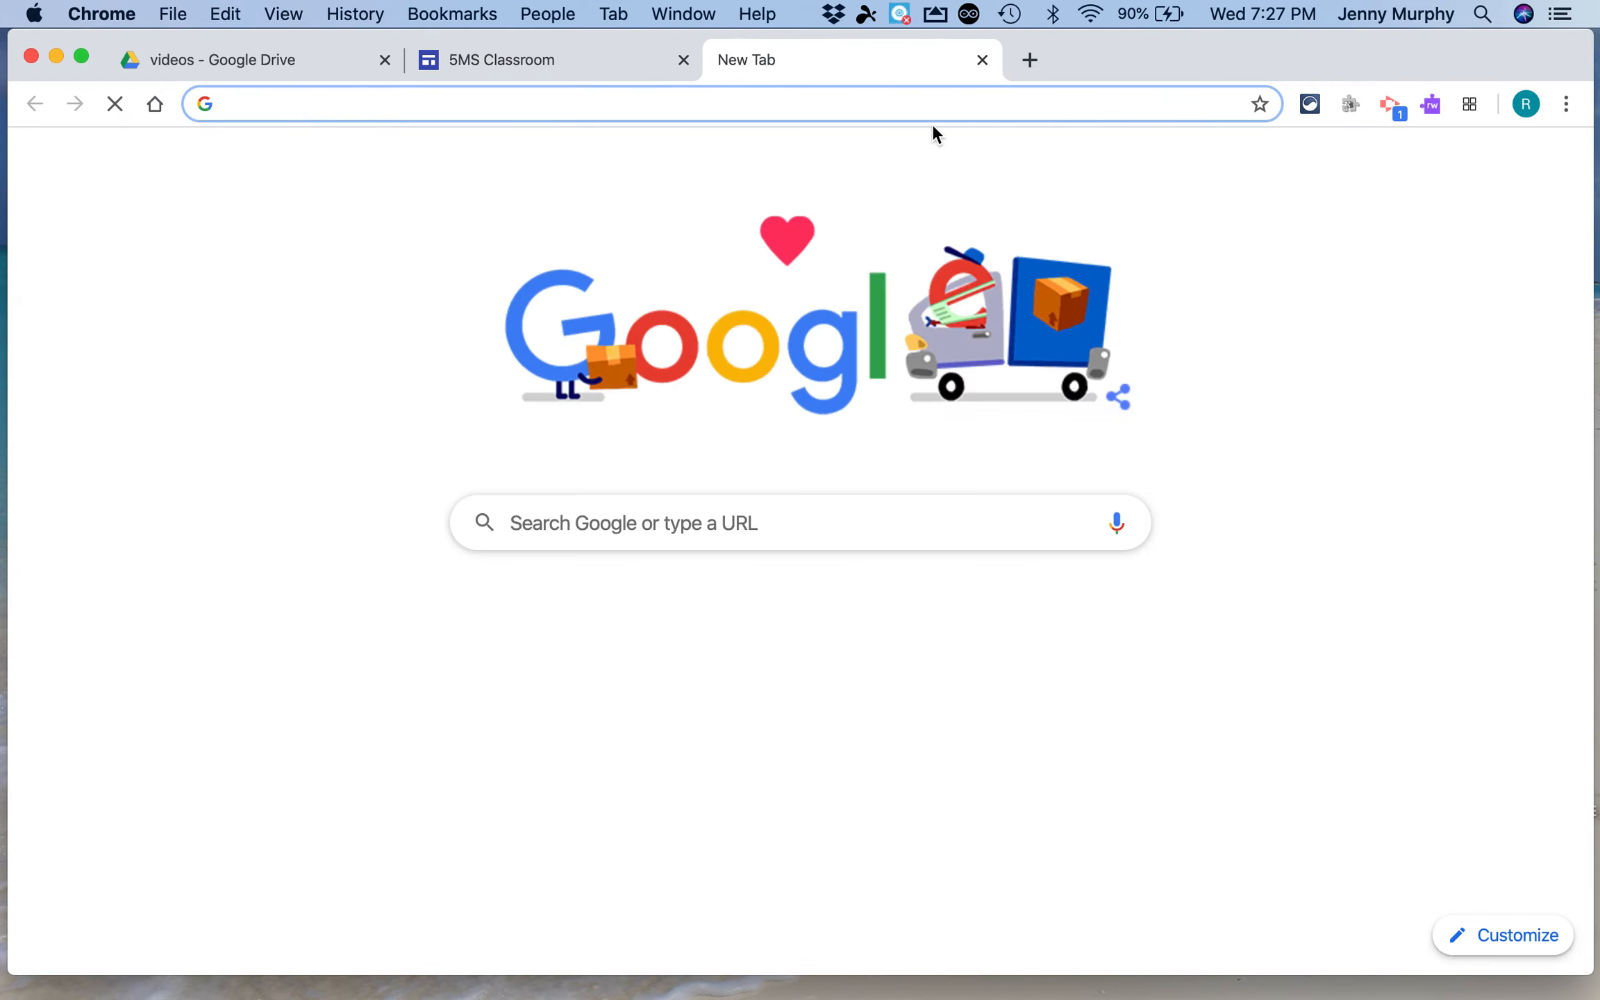
pyautogui.write('typing.com')
pyautogui.press('Return')
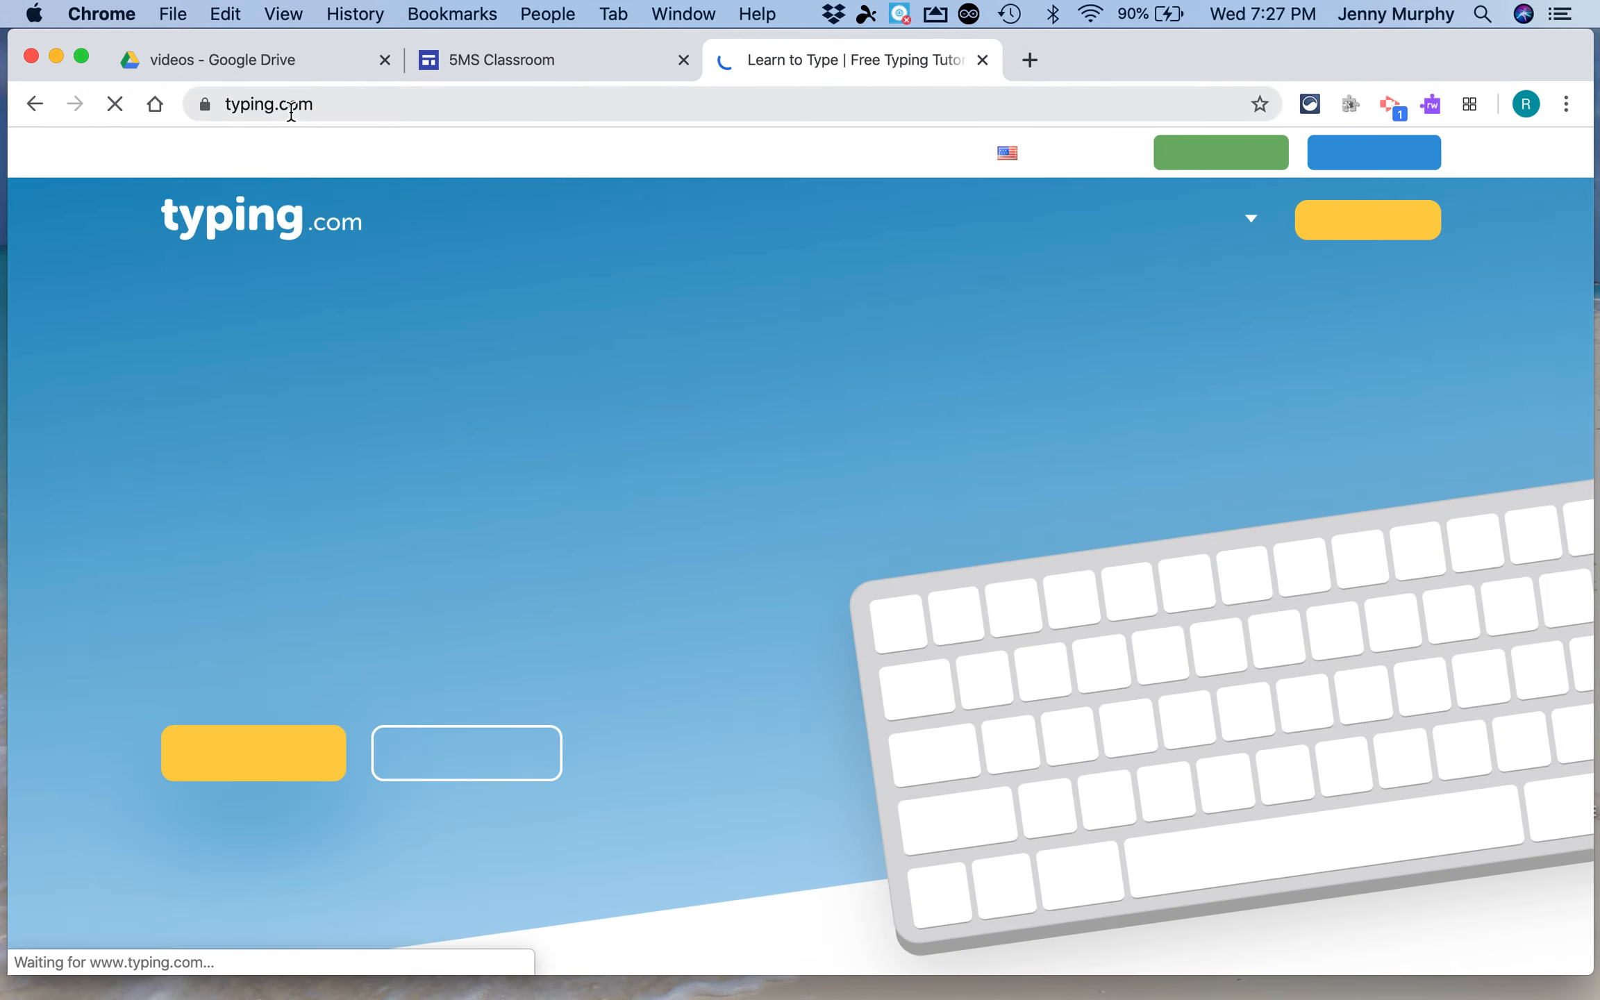
pyautogui.click(326, 104)
pyautogui.press('super+c')
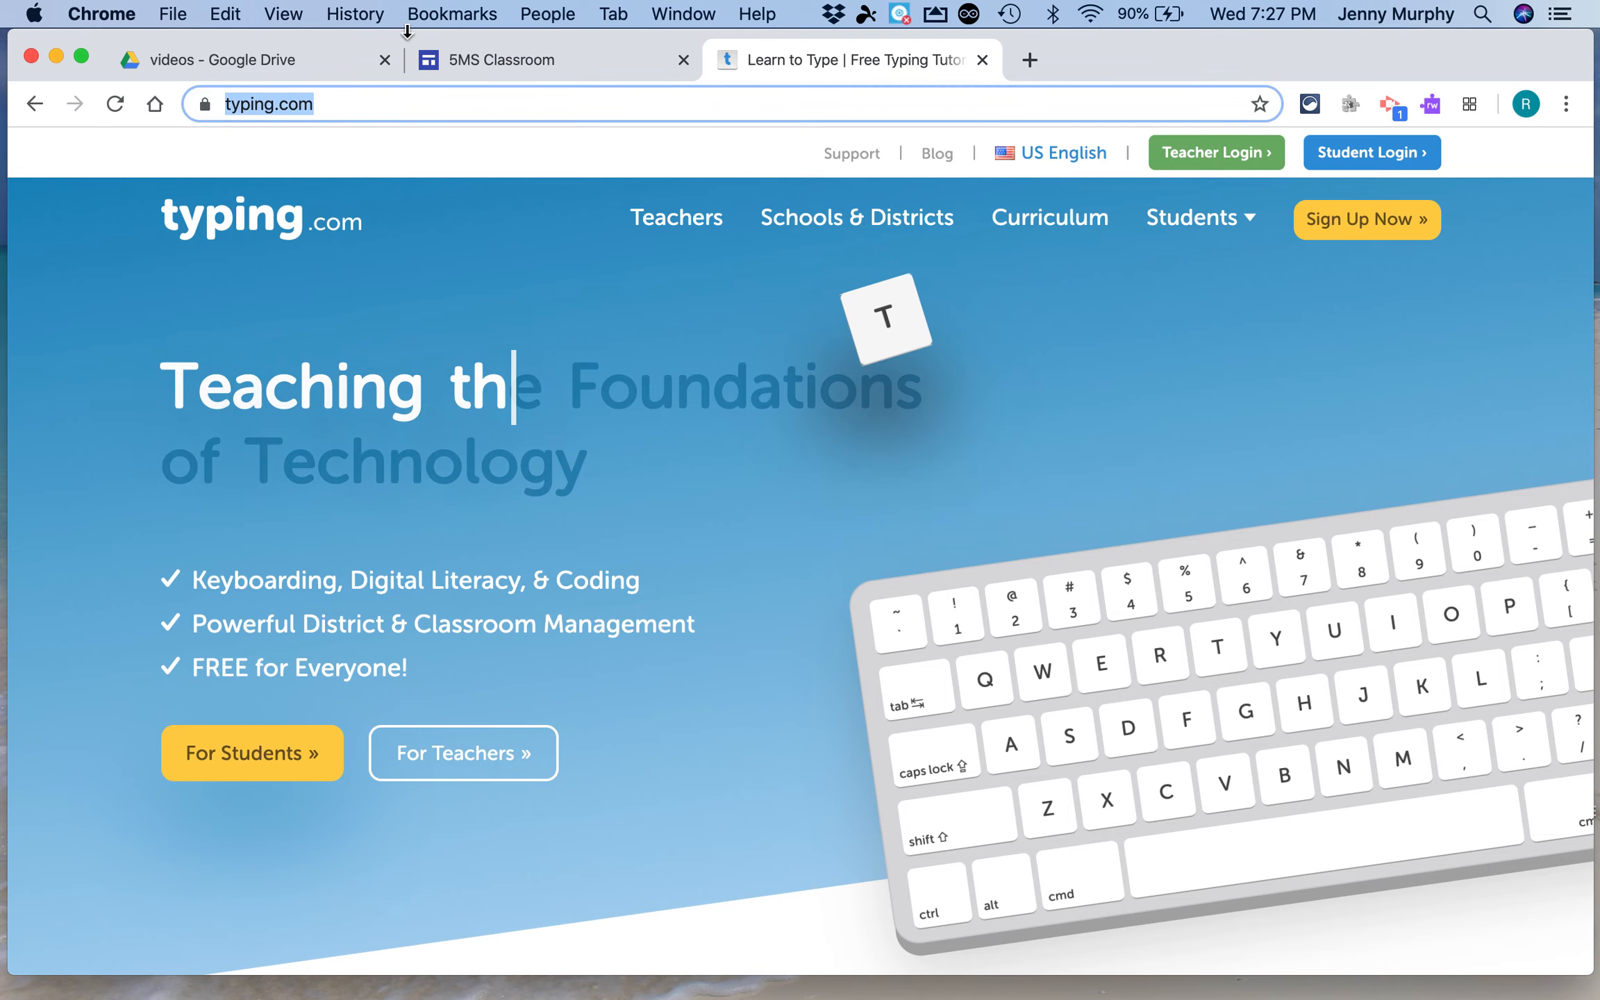
pyautogui.click(453, 56)
pyautogui.click(309, 656)
pyautogui.click(420, 585)
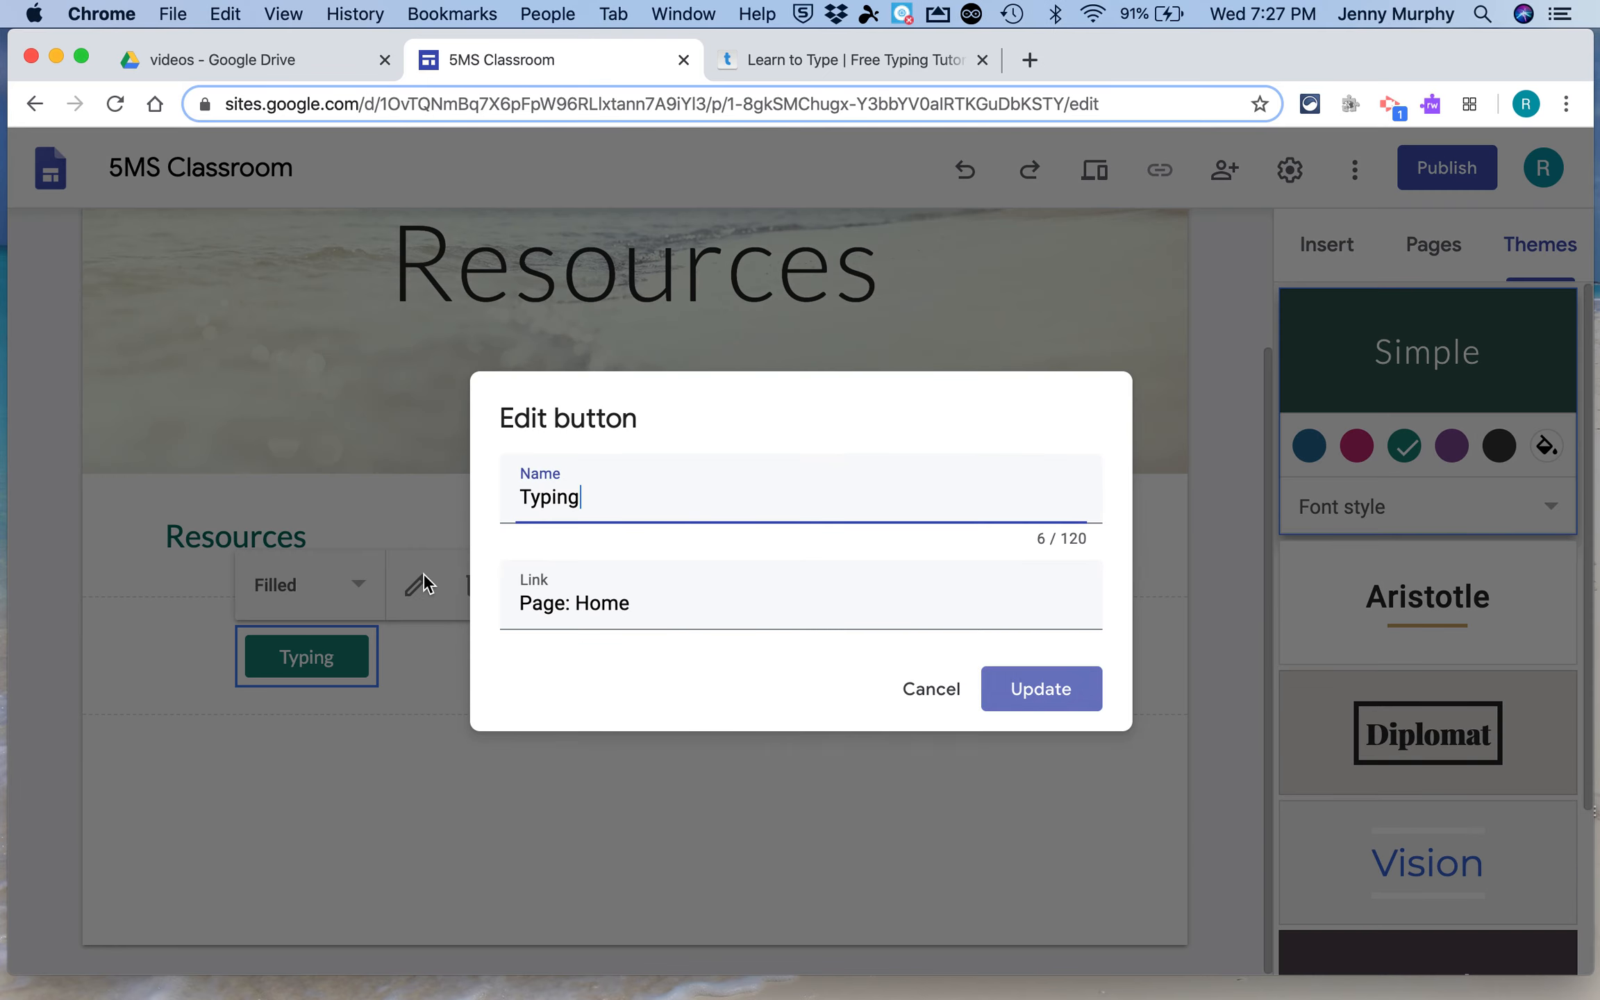
pyautogui.click(639, 606)
pyautogui.press('super+v')
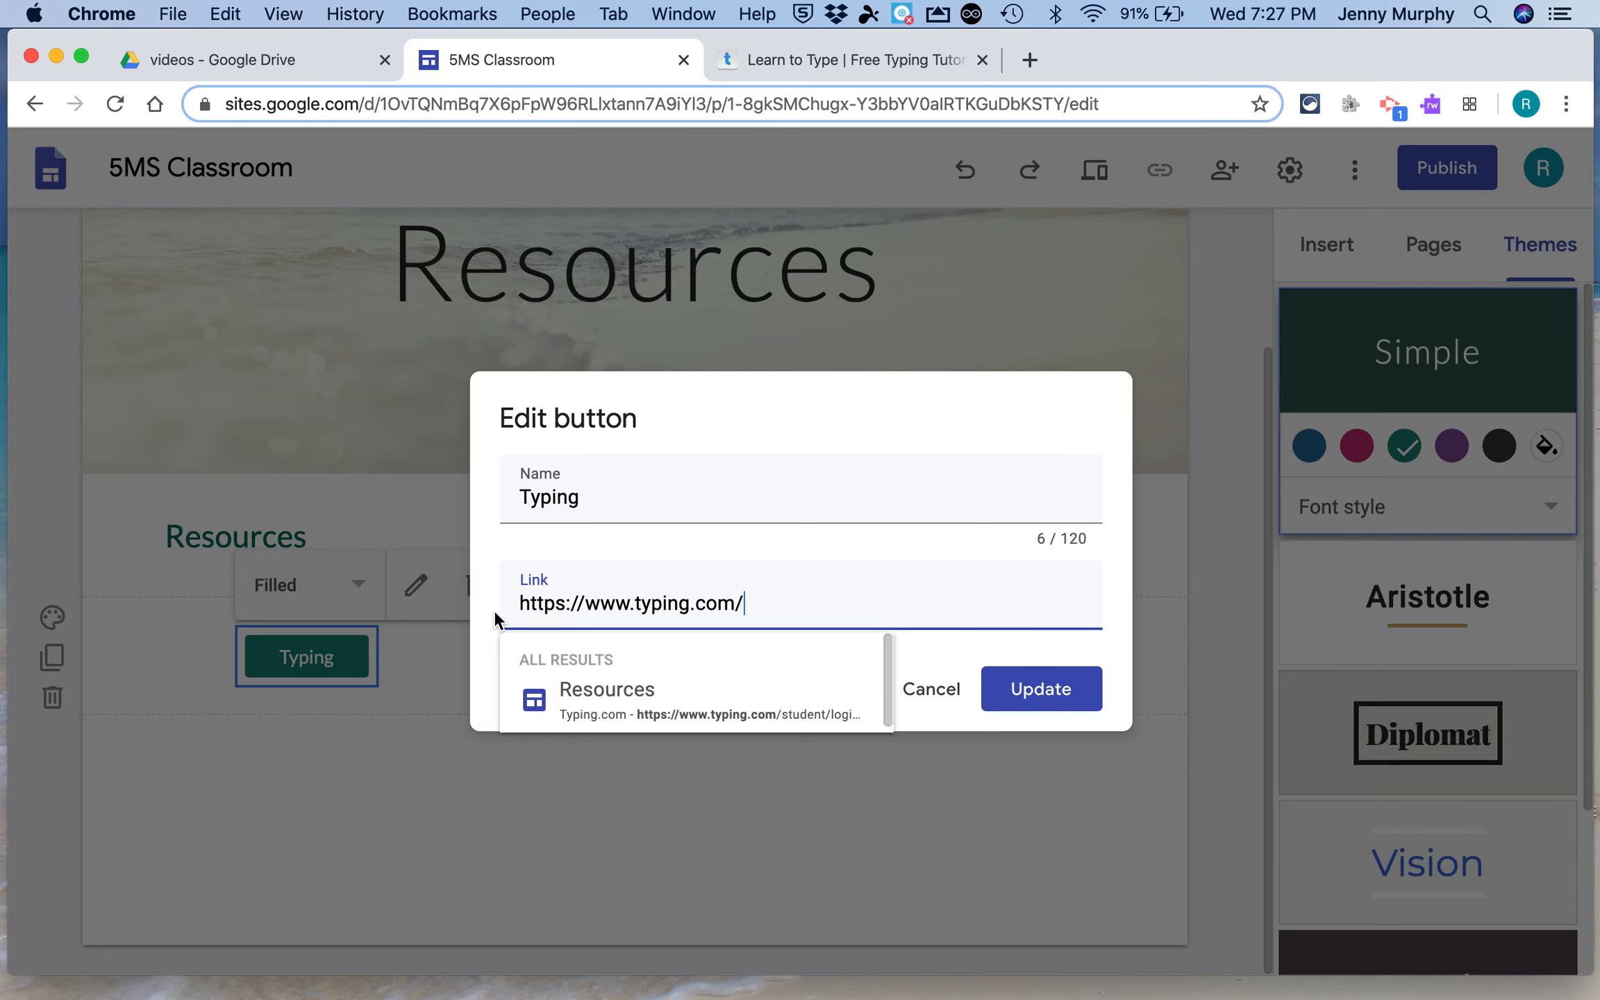
pyautogui.click(1052, 689)
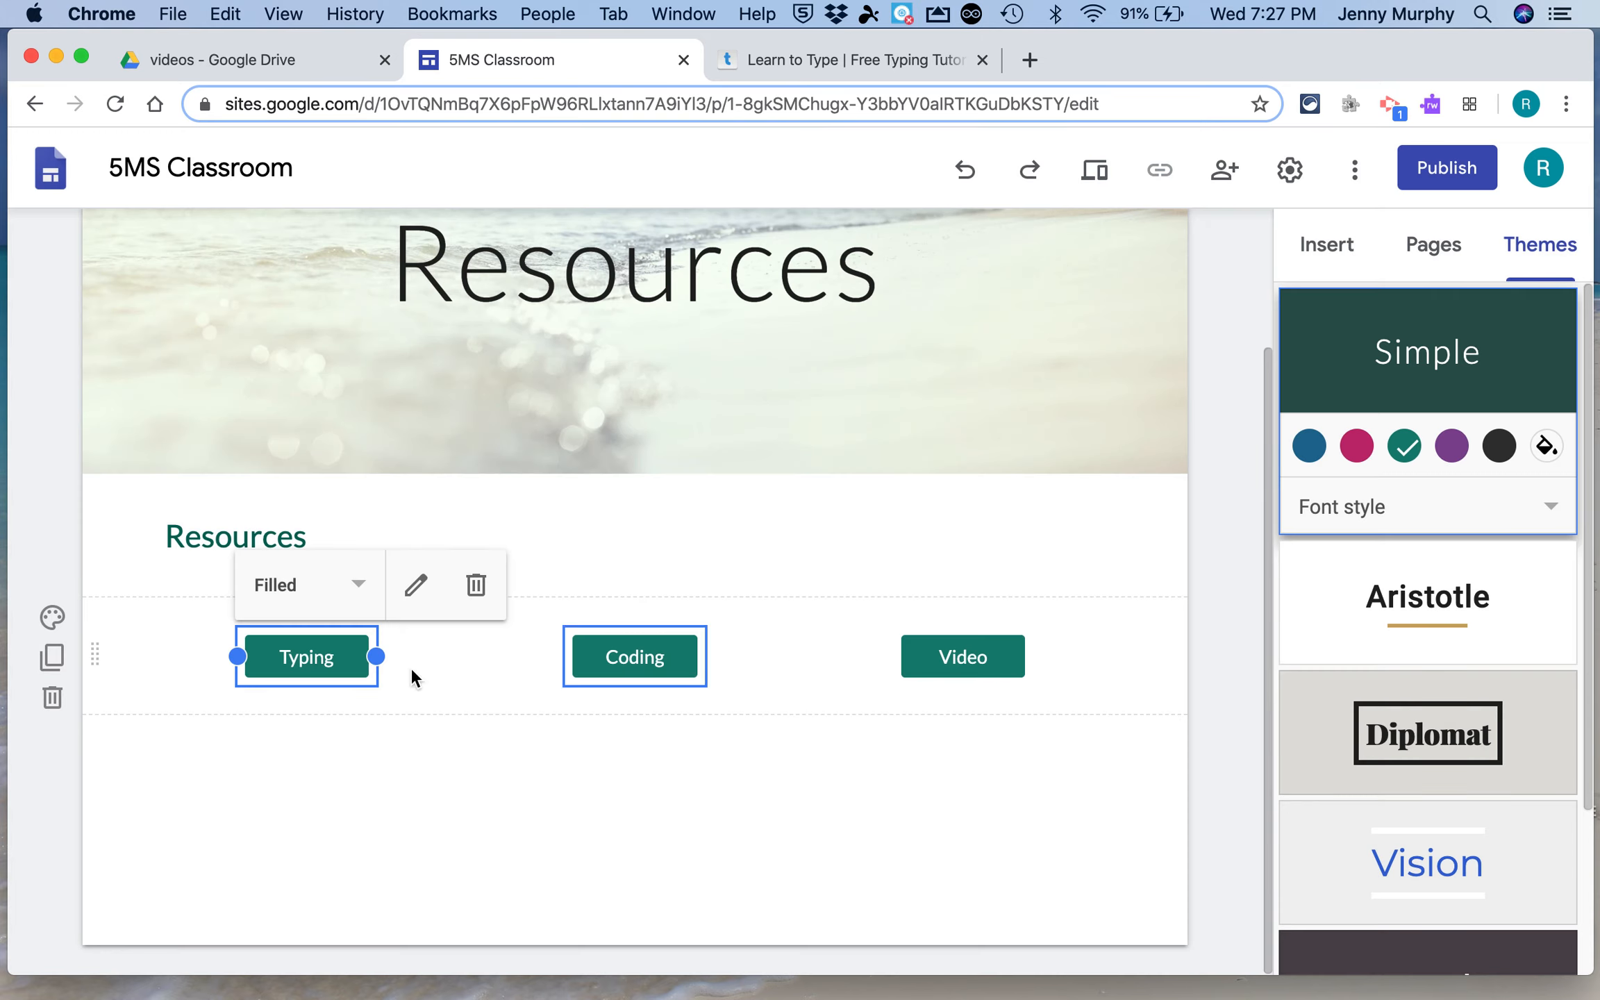
# Open code.org/learn in the typing.com tab and select its address
pyautogui.click(846, 61)
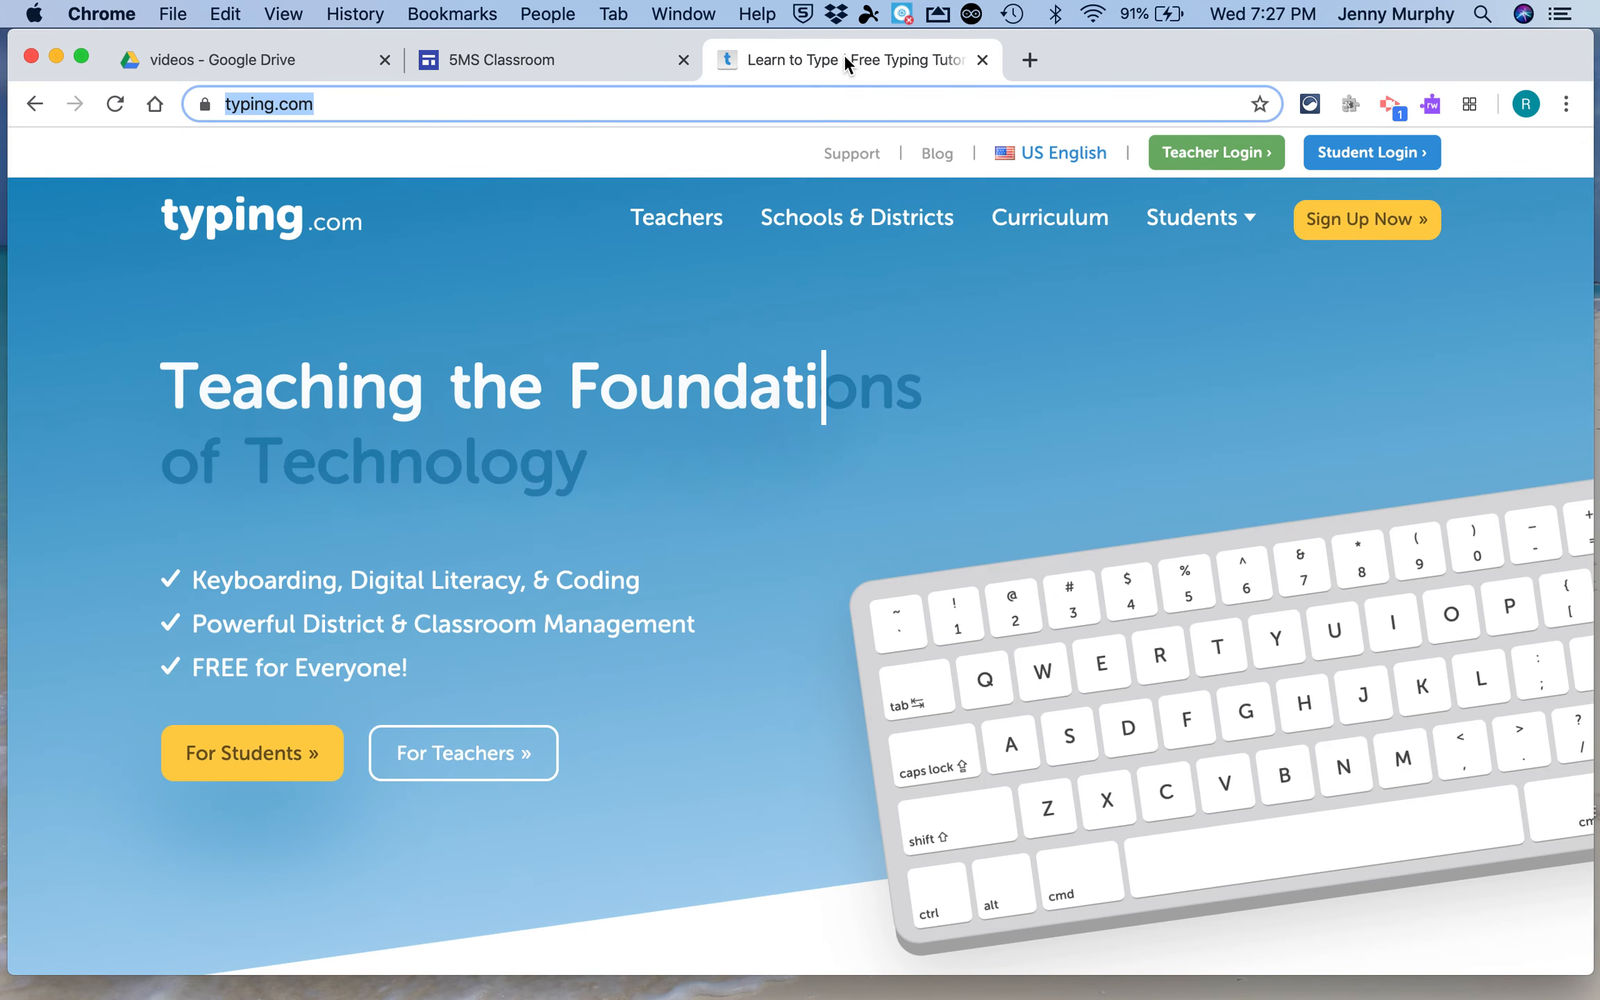
pyautogui.write('coding.')
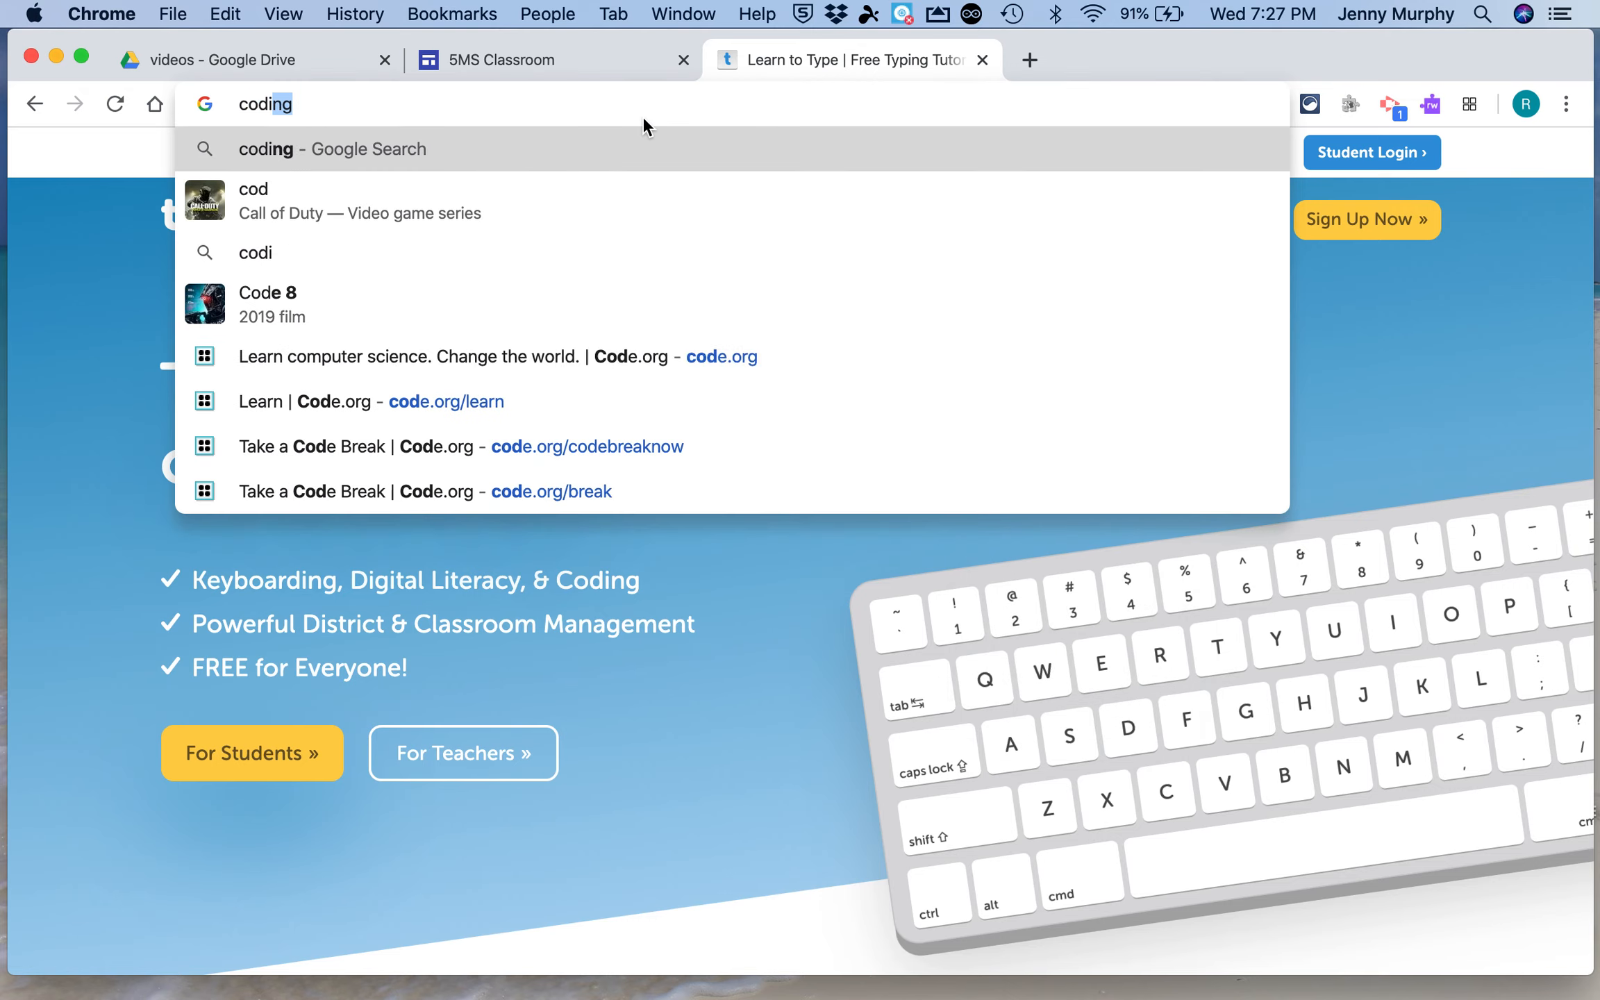
pyautogui.press('BackSpace')
pyautogui.press('BackSpace')
pyautogui.press('BackSpace')
pyautogui.press('BackSpace')
pyautogui.write('e.org')
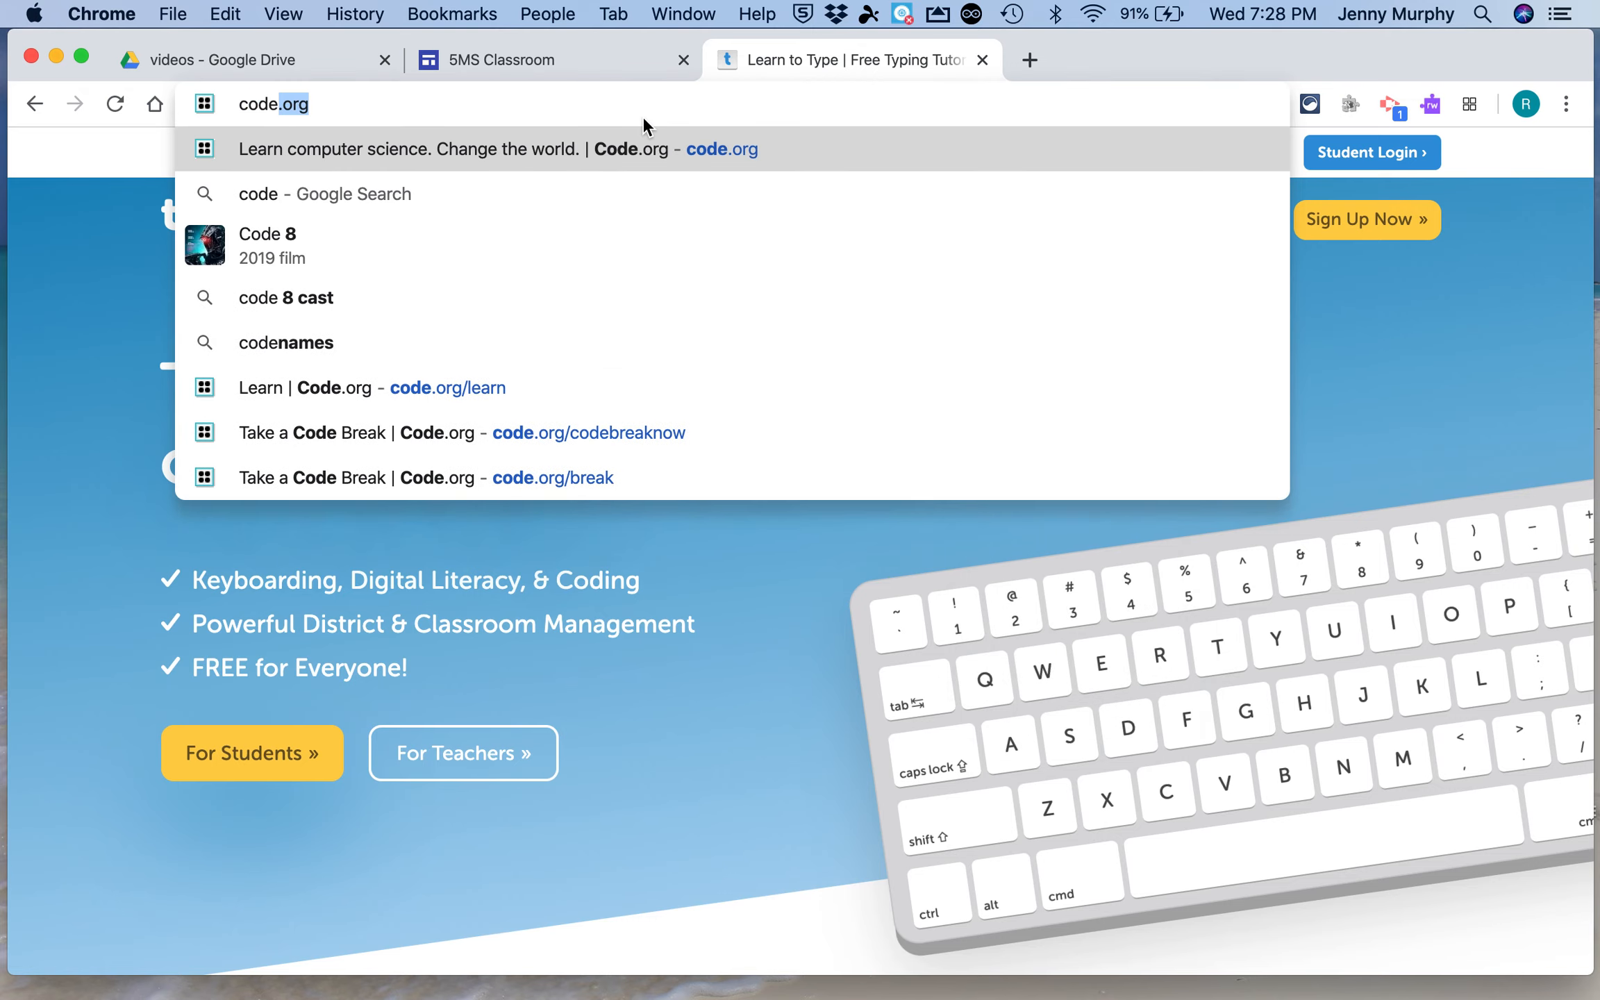
pyautogui.write('la')
pyautogui.press('BackSpace')
pyautogui.press('BackSpace')
pyautogui.write('/learn')
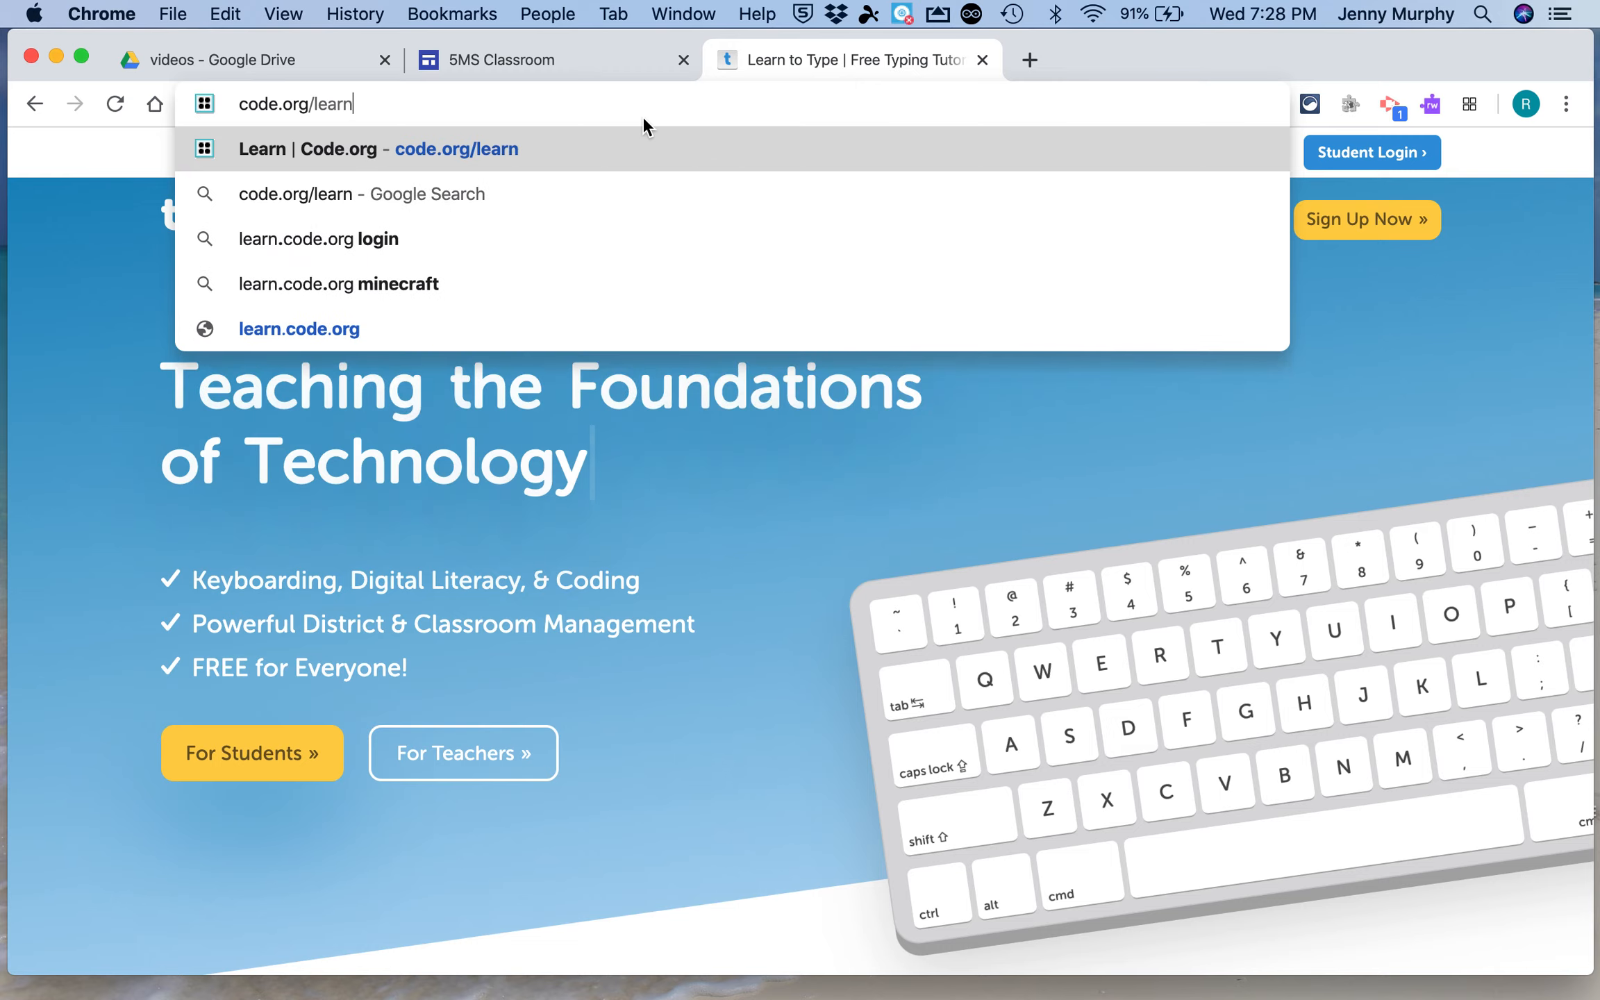
pyautogui.press('Return')
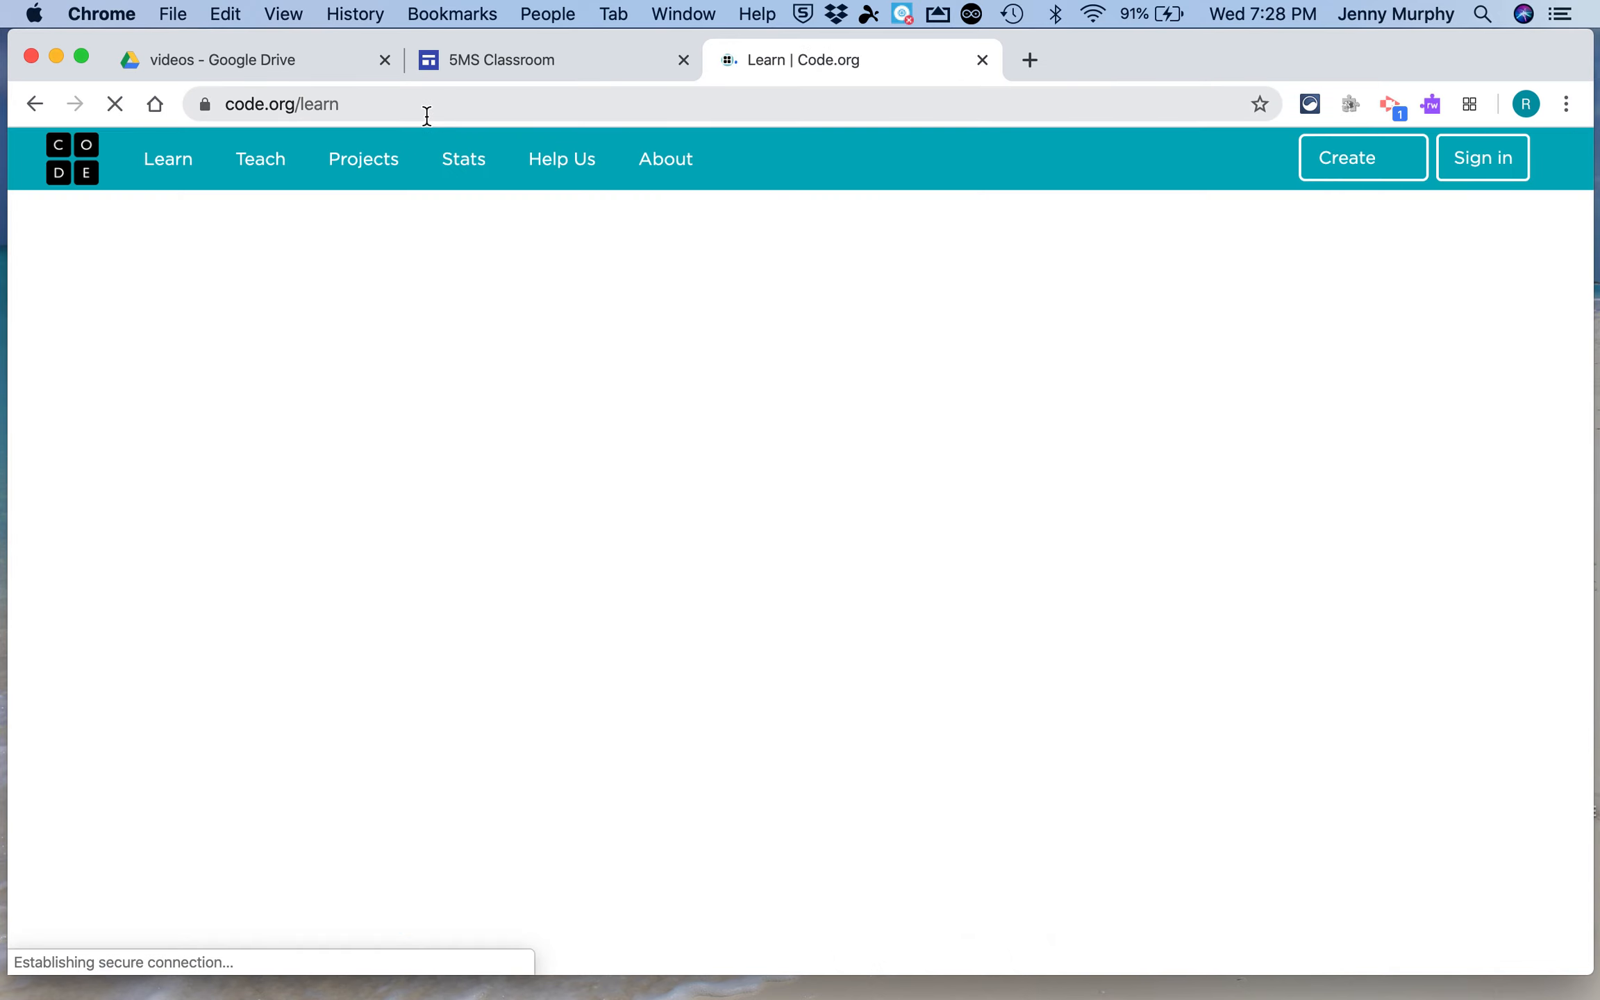
pyautogui.click(401, 106)
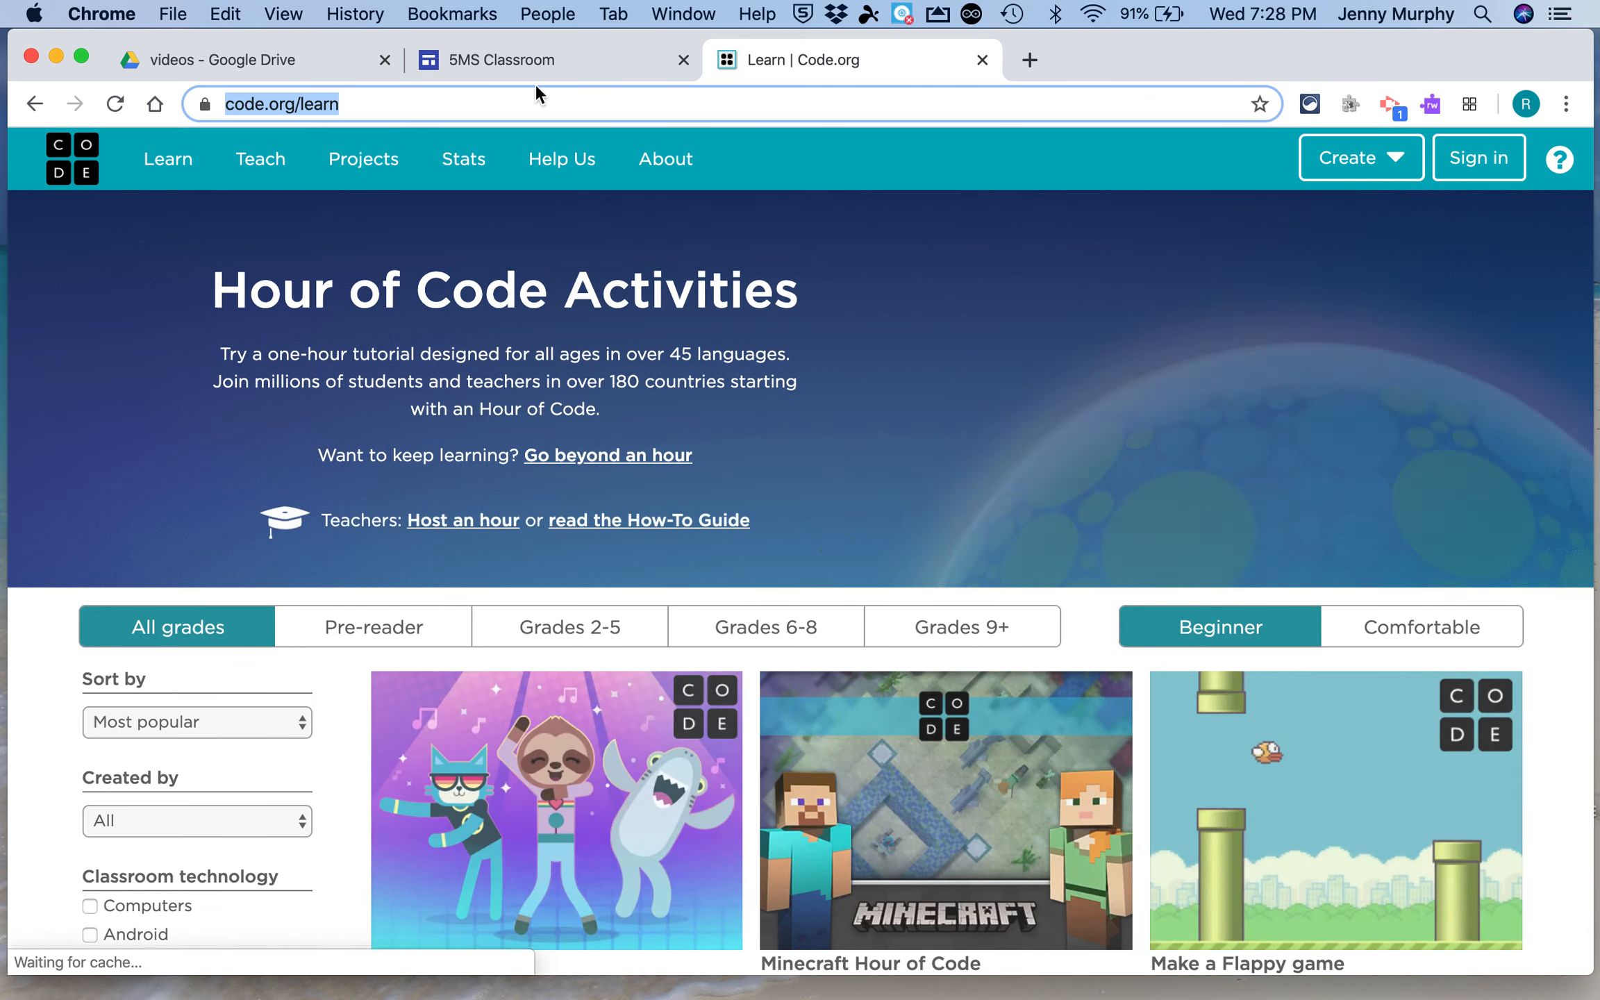
# Replace the Coding button's link with the code.org/learn address
pyautogui.click(572, 61)
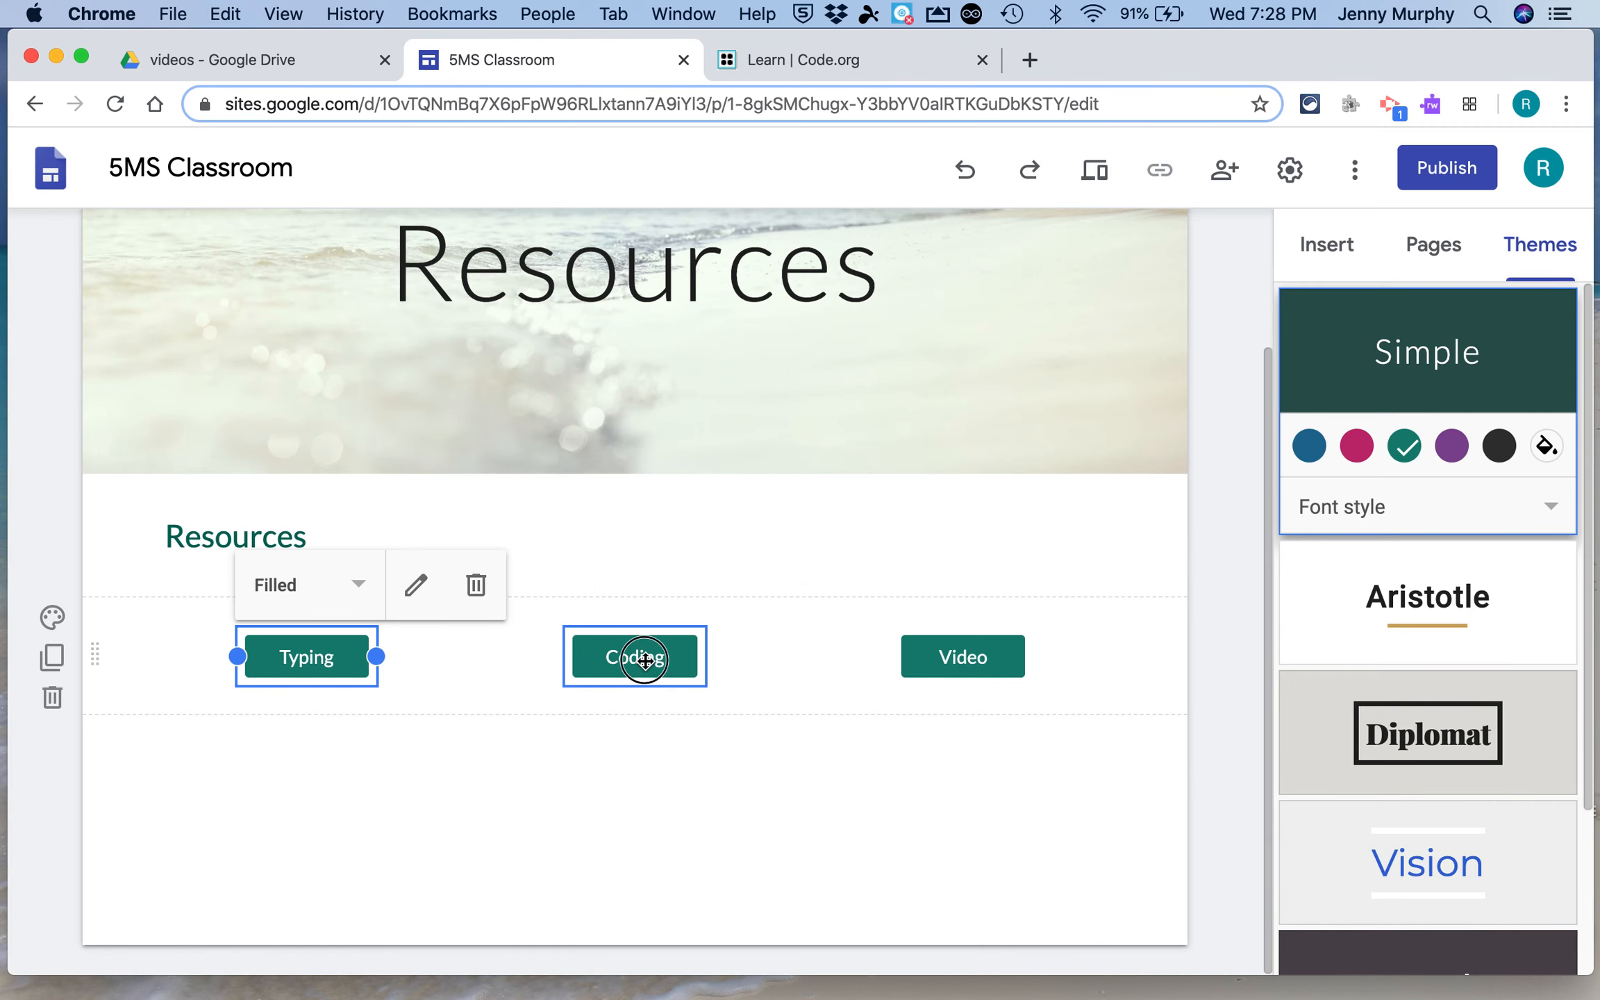
pyautogui.click(659, 643)
pyautogui.click(744, 586)
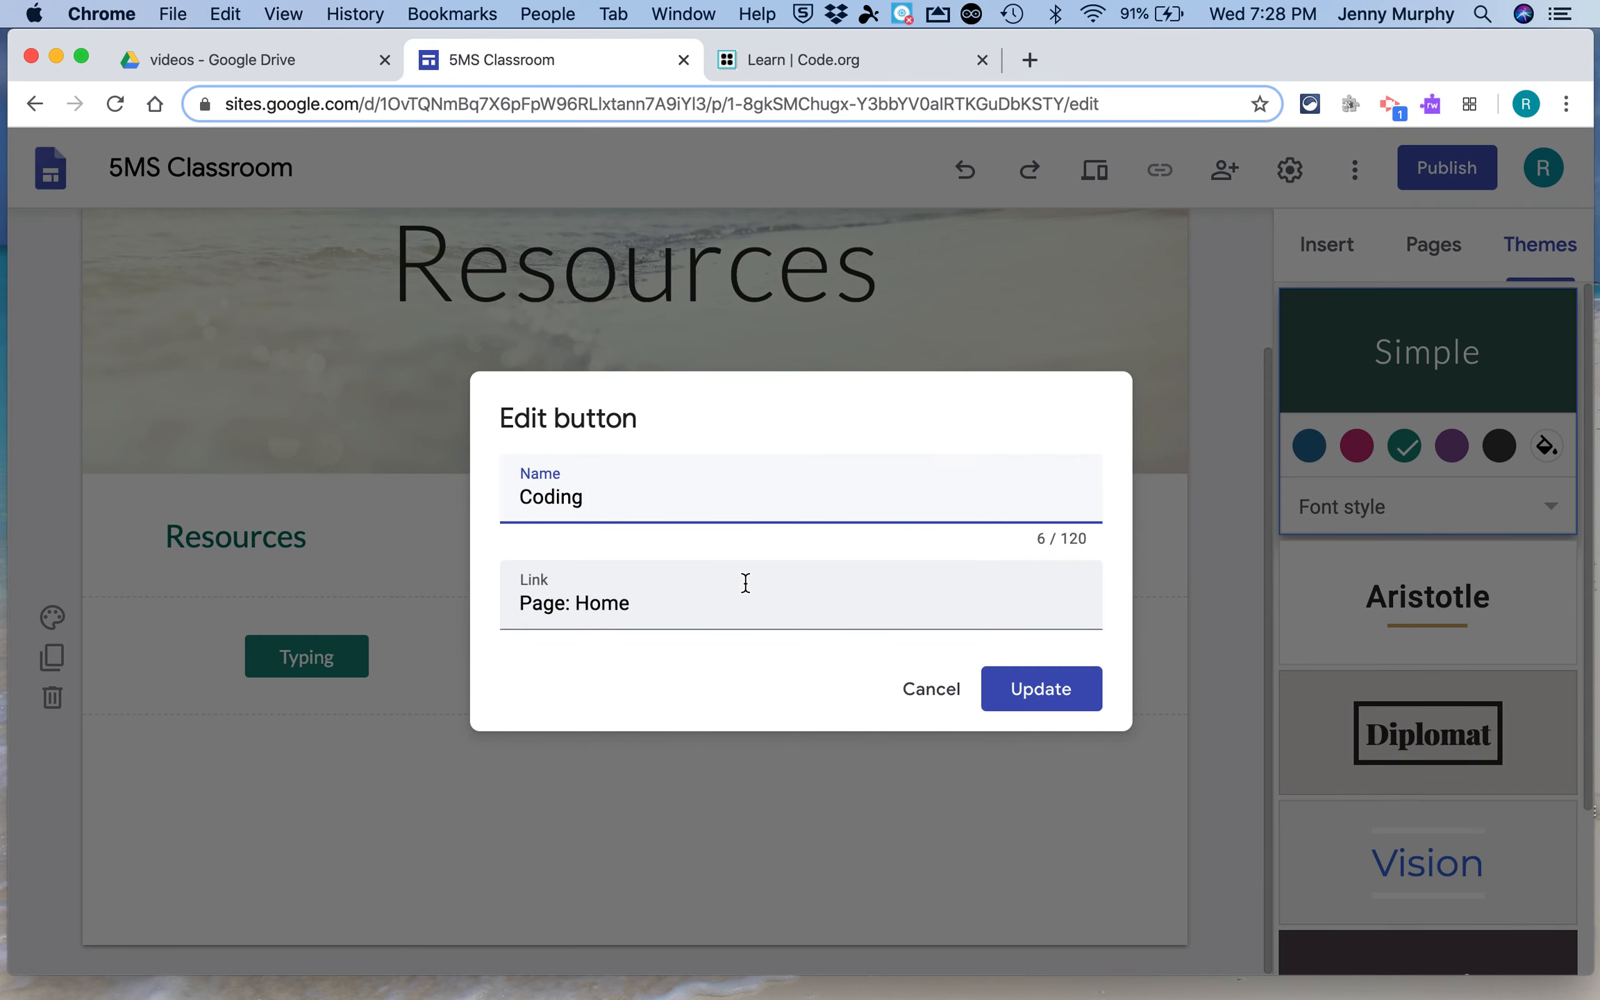
pyautogui.click(650, 605)
pyautogui.doubleClick(650, 604)
pyautogui.press('super+a')
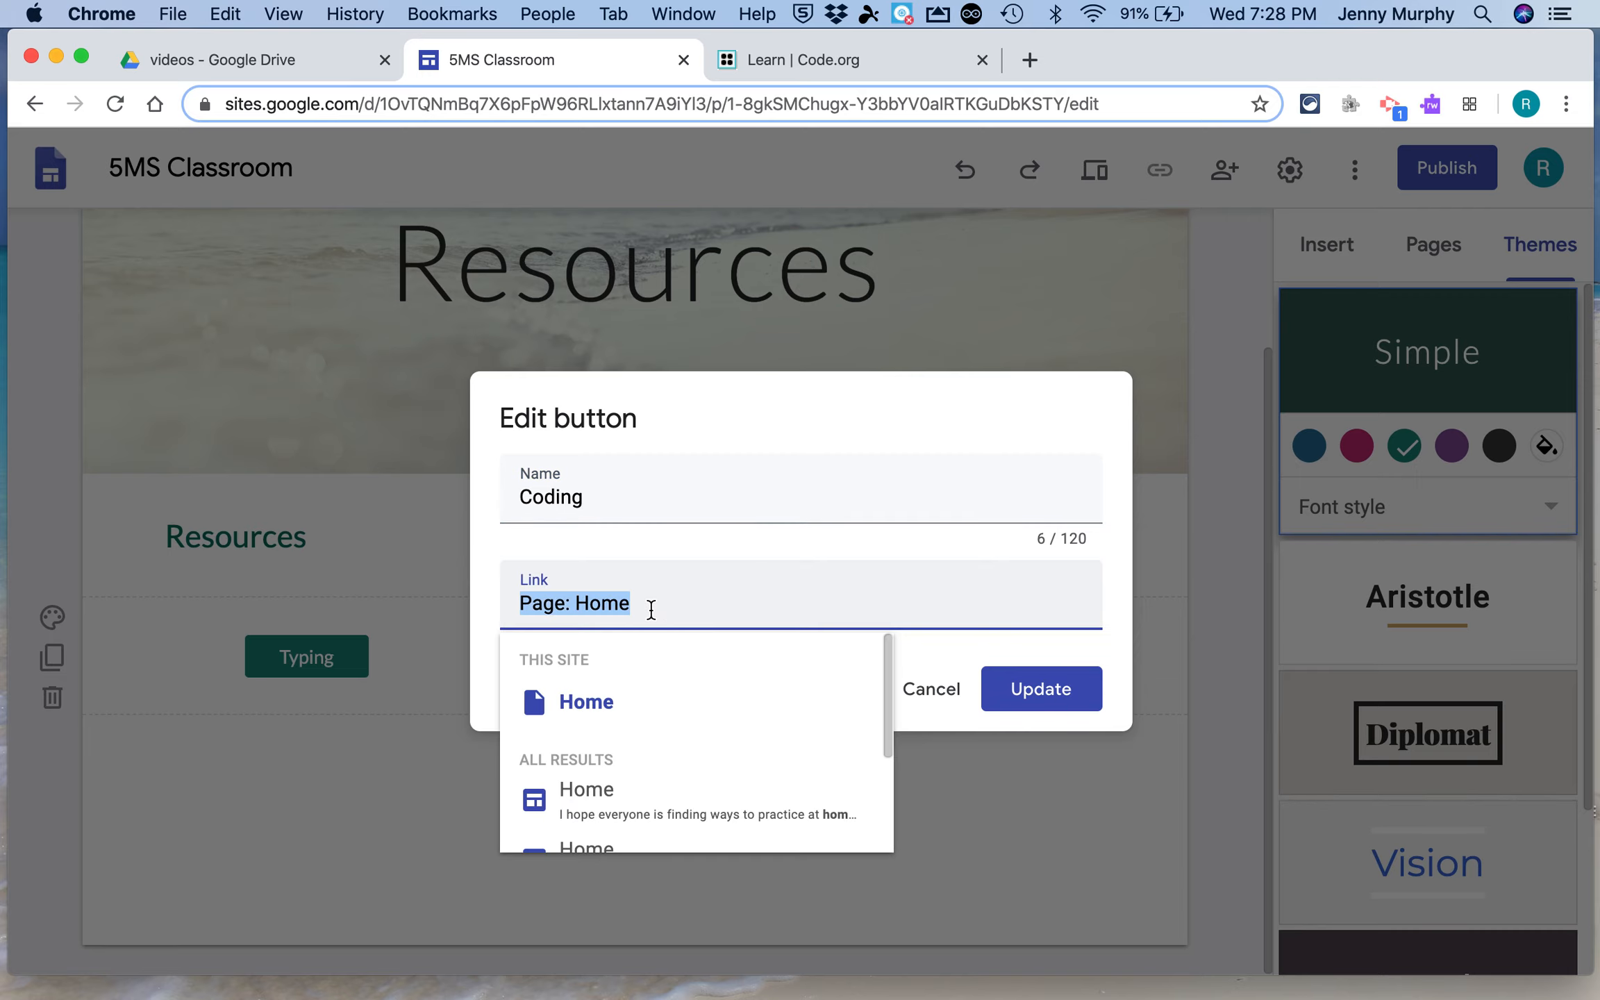
pyautogui.write('https://code.org/learn')
pyautogui.click(1053, 695)
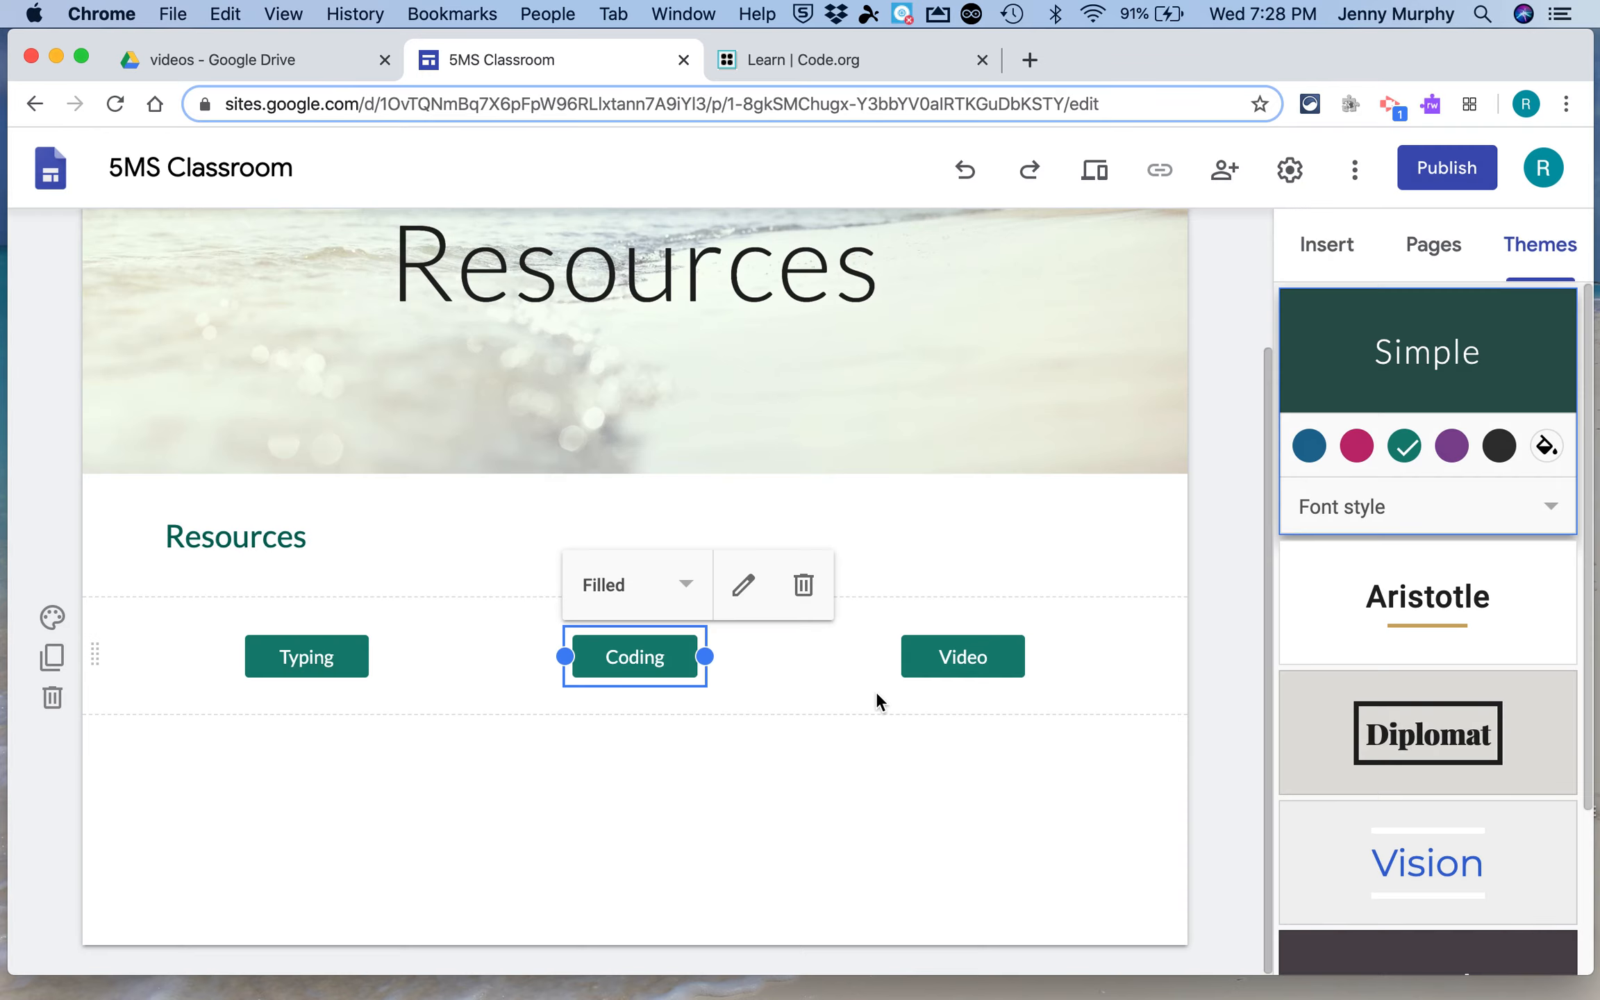
# Close the Code.org browser tab
pyautogui.click(828, 62)
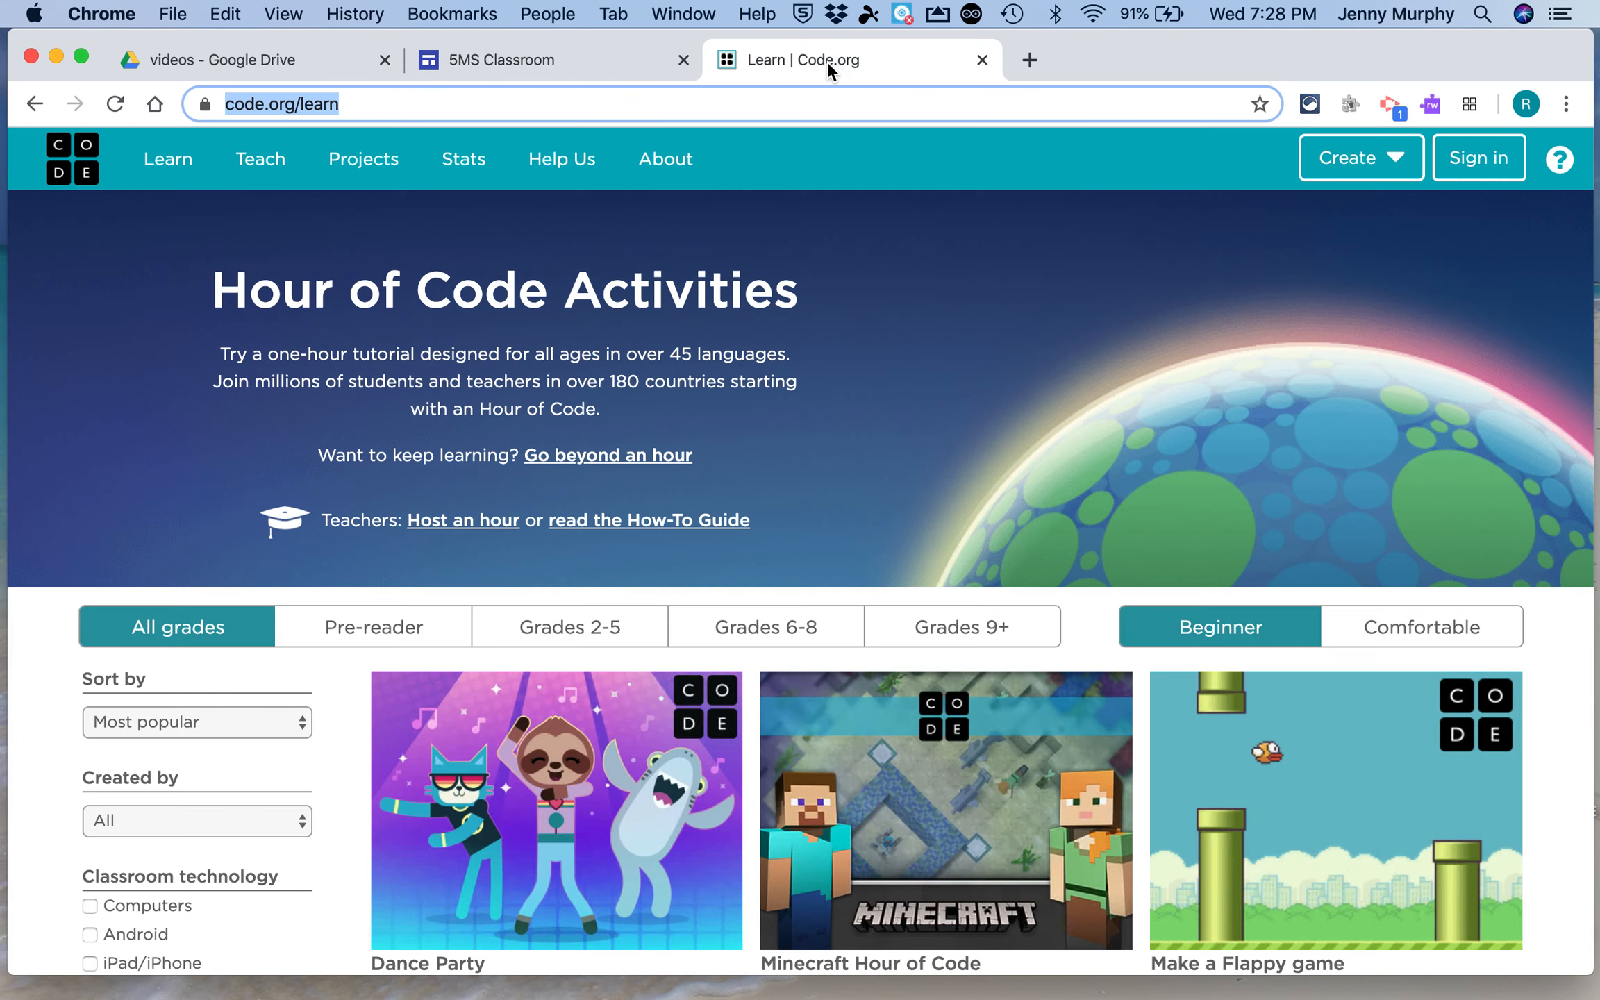
pyautogui.click(982, 59)
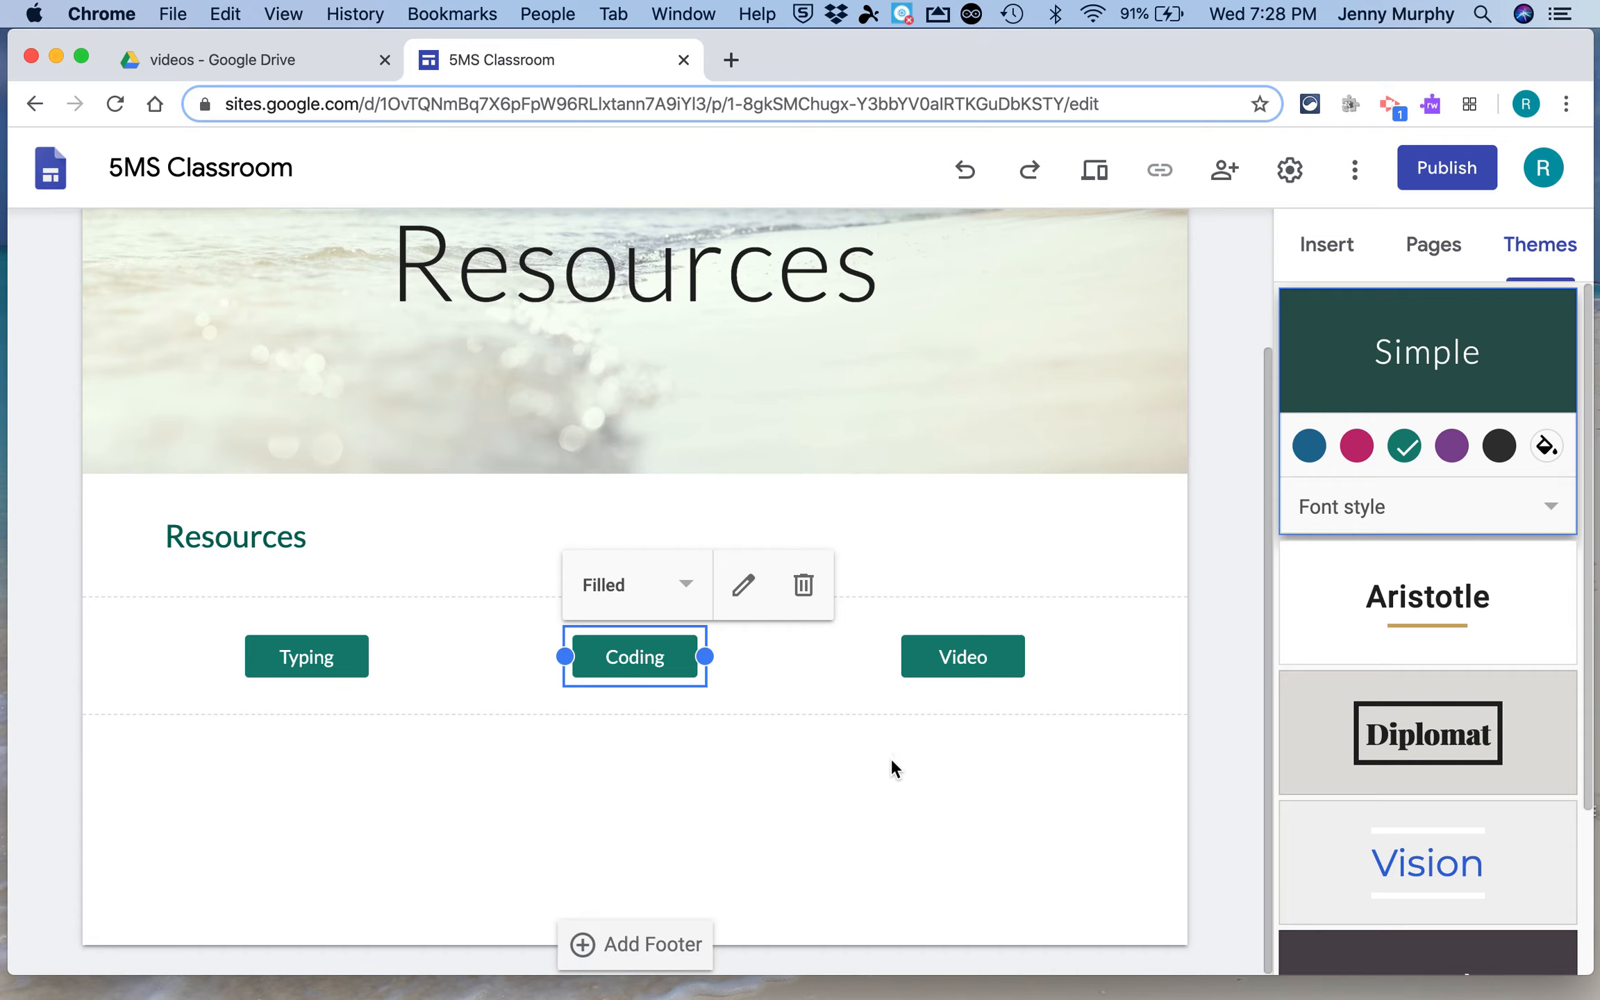
# Insert a divider below the row of buttons
pyautogui.click(1339, 253)
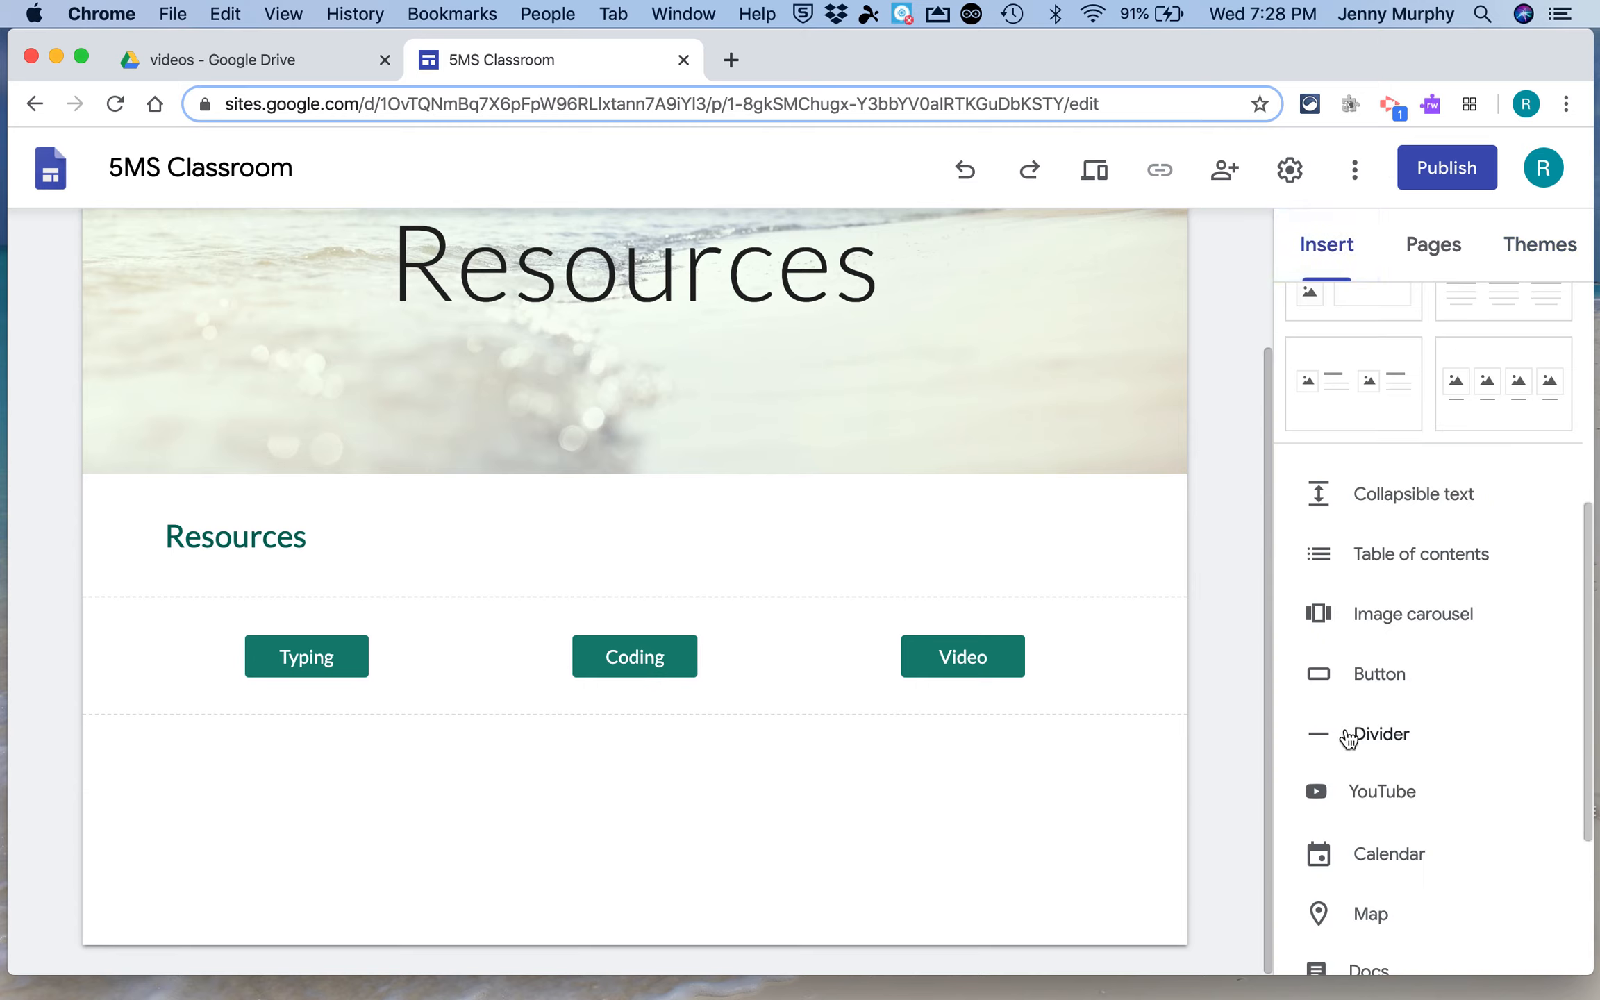
pyautogui.click(1374, 735)
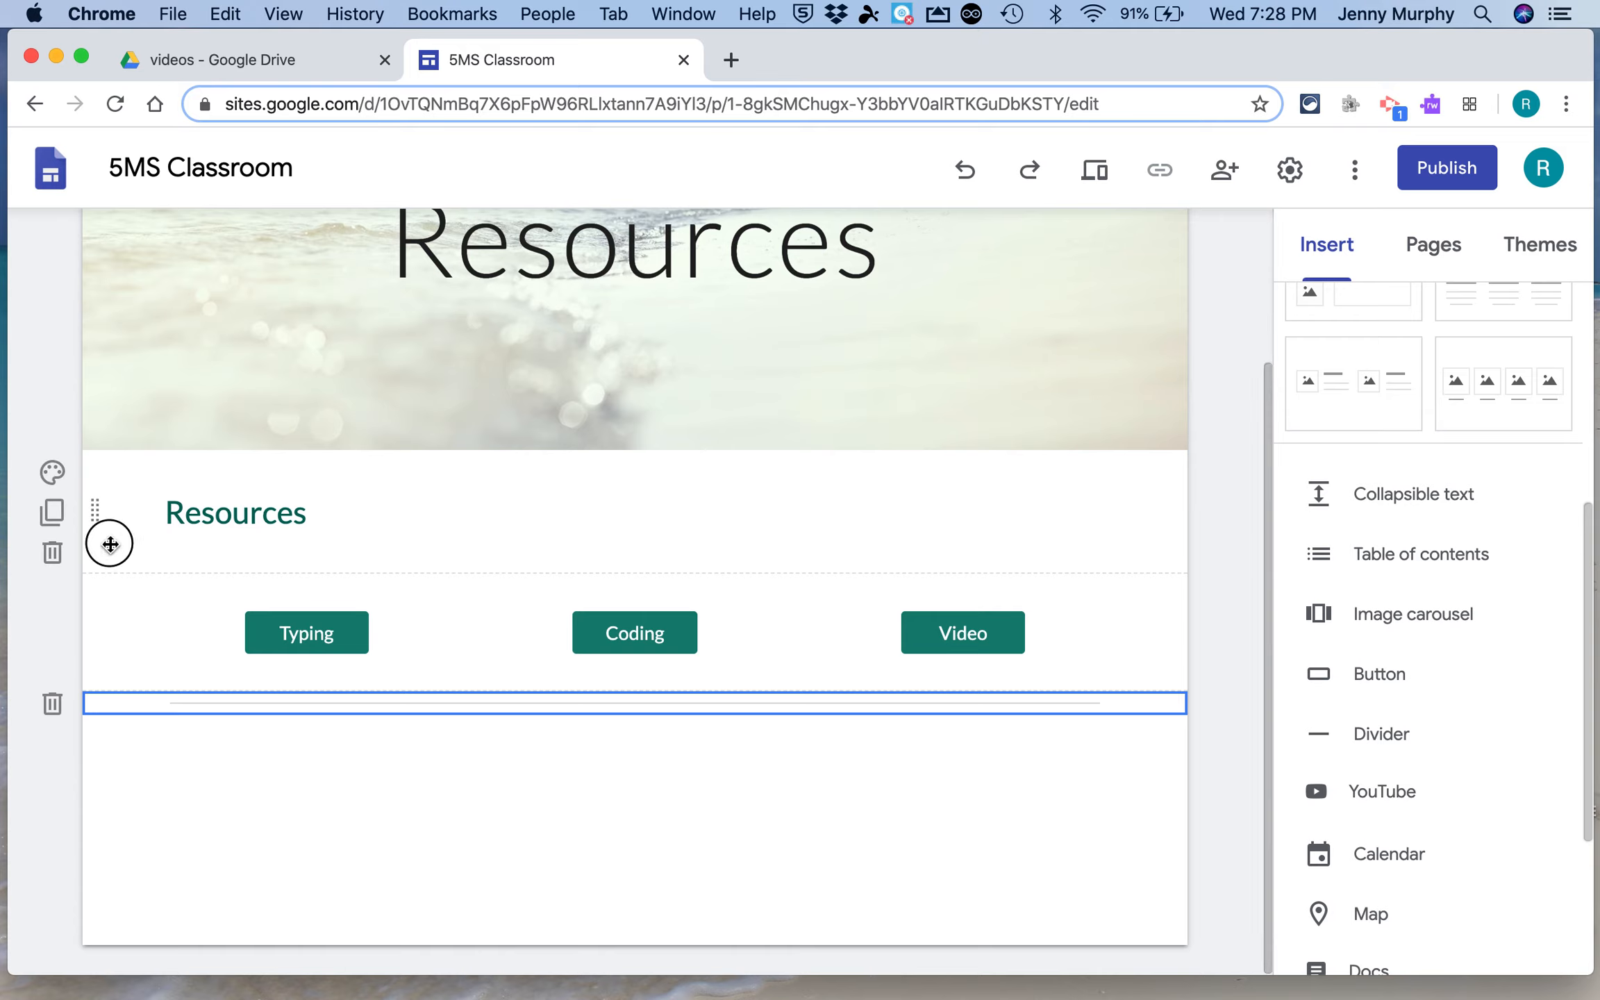
# Set the Resources heading section's background to Emphasis 2
pyautogui.click(51, 474)
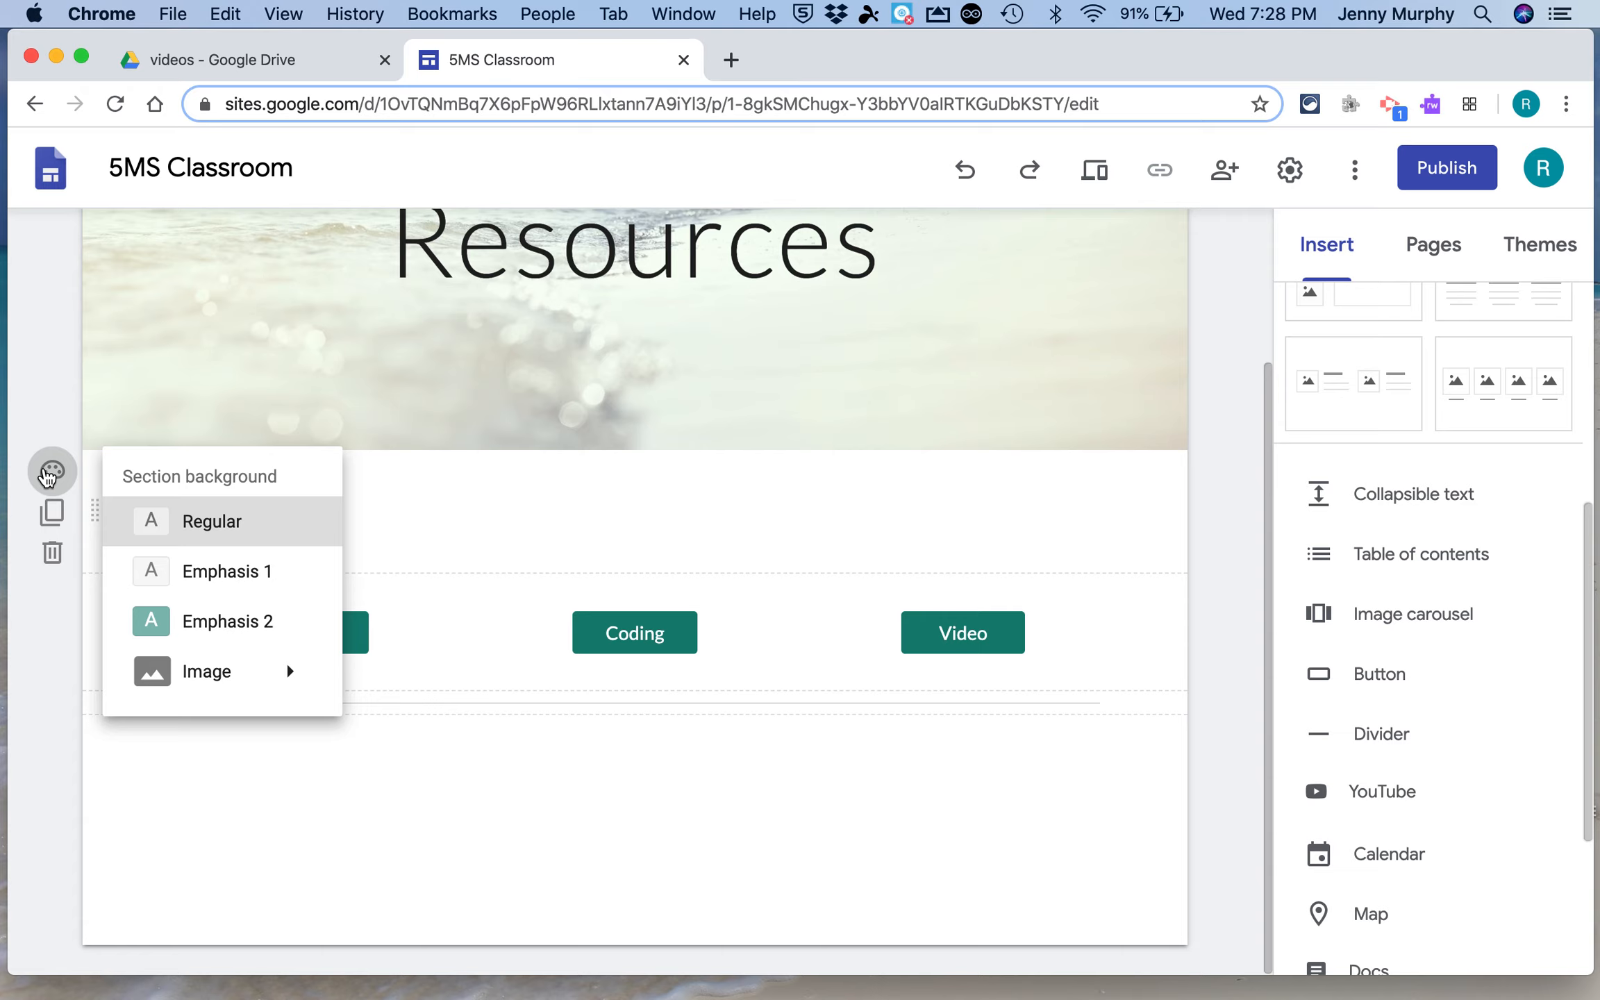
pyautogui.click(222, 625)
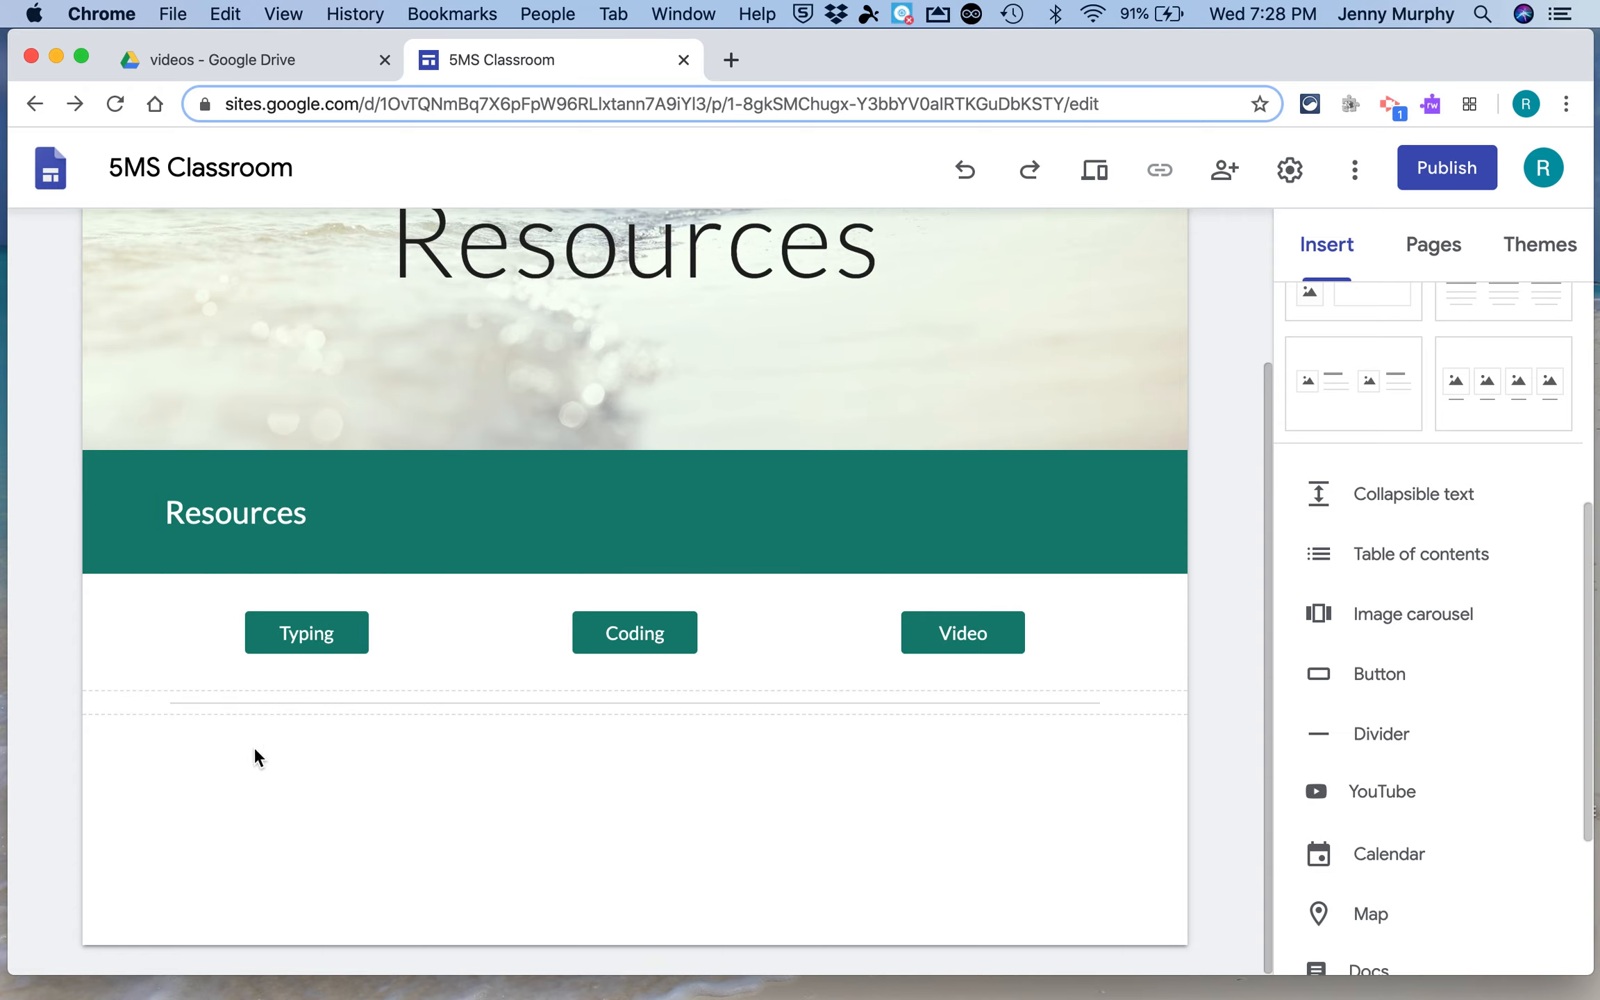
# Duplicate the button row and the Resources heading section, moving the heading copy below the divider
pyautogui.click(53, 633)
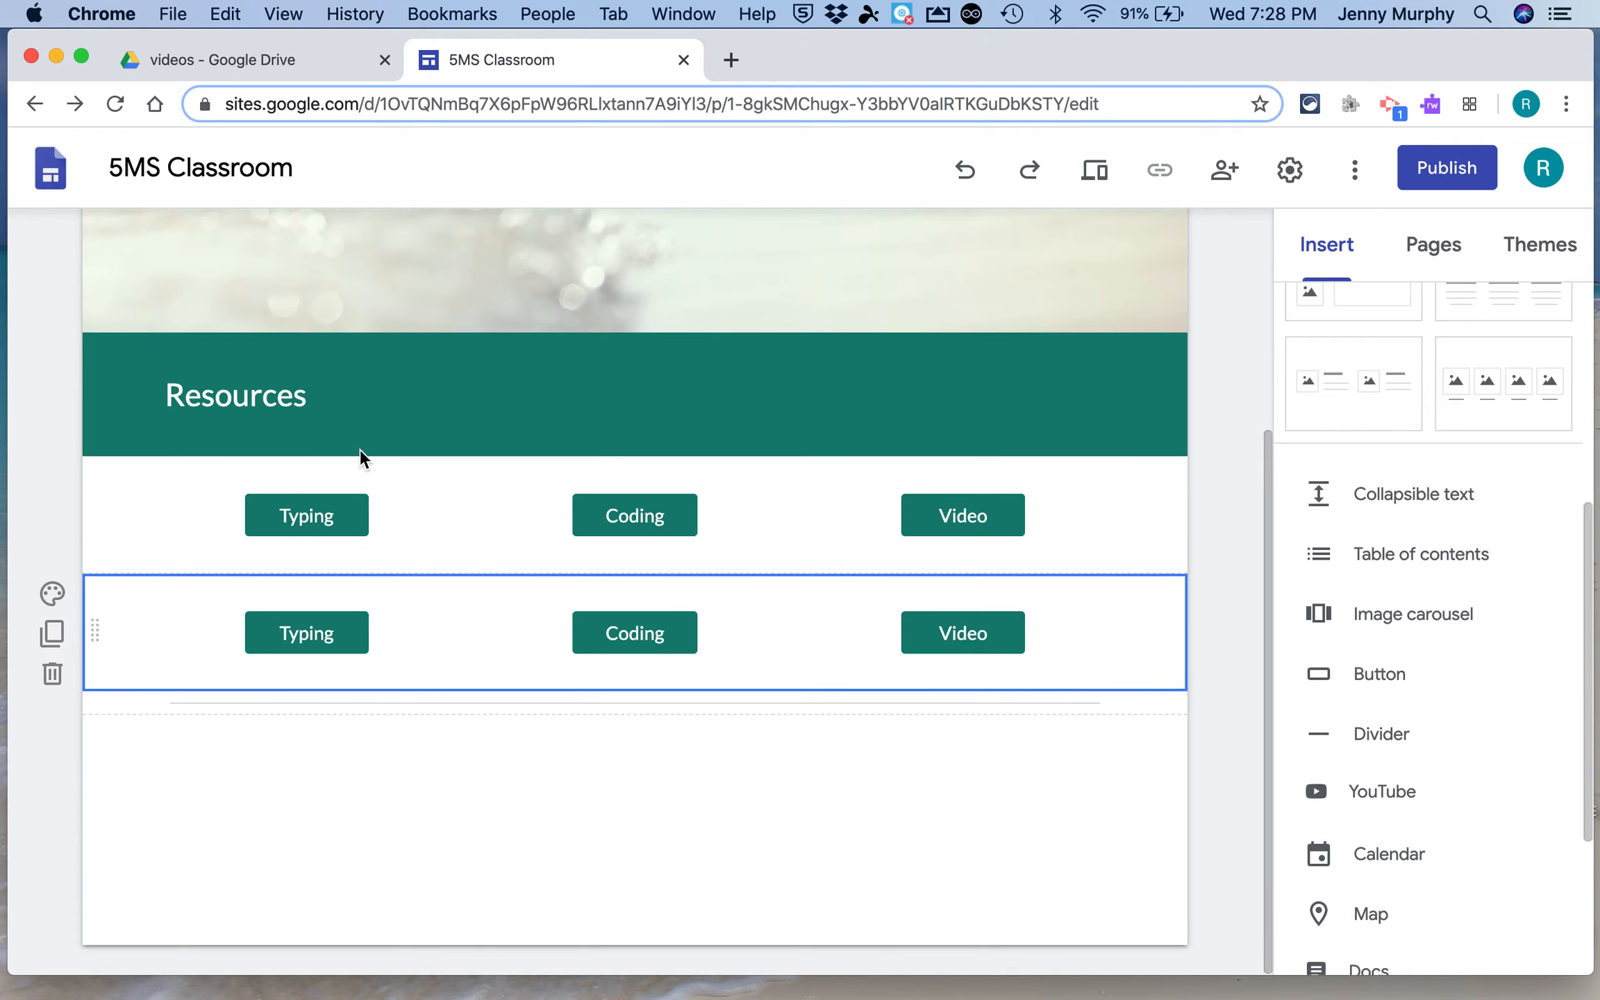
pyautogui.click(52, 398)
pyautogui.click(428, 373)
pyautogui.moveTo(105, 393); pyautogui.dragTo(97, 766)
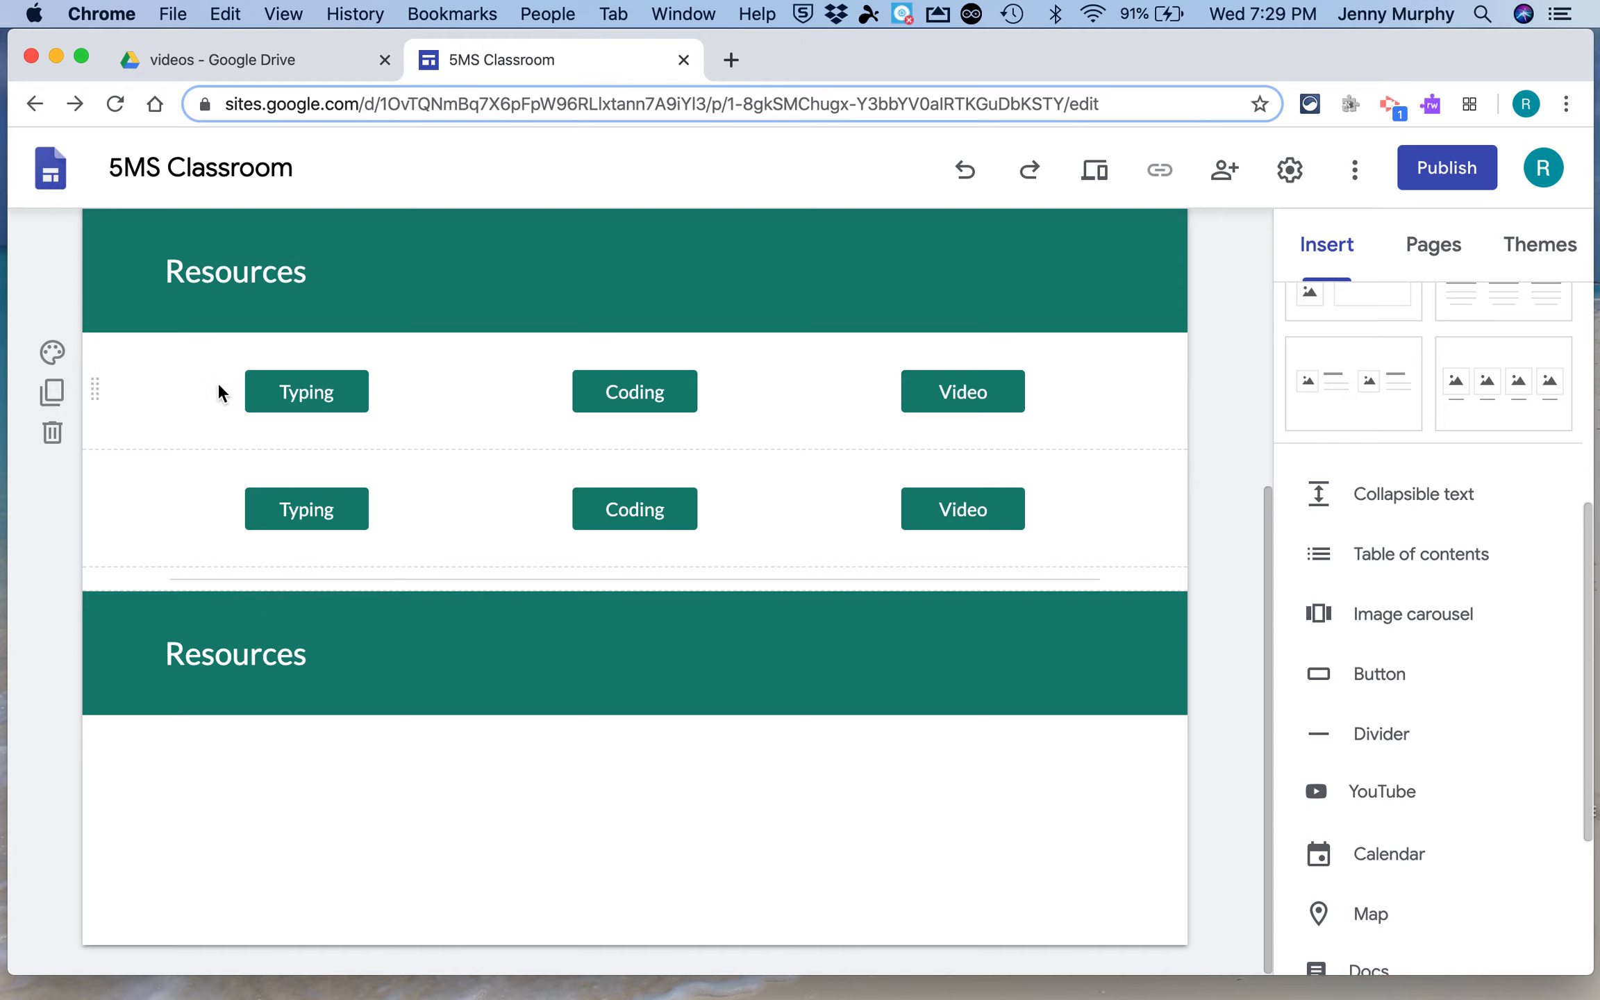
# Duplicate the button row twice and move both copies below the second Resources heading
pyautogui.click(53, 511)
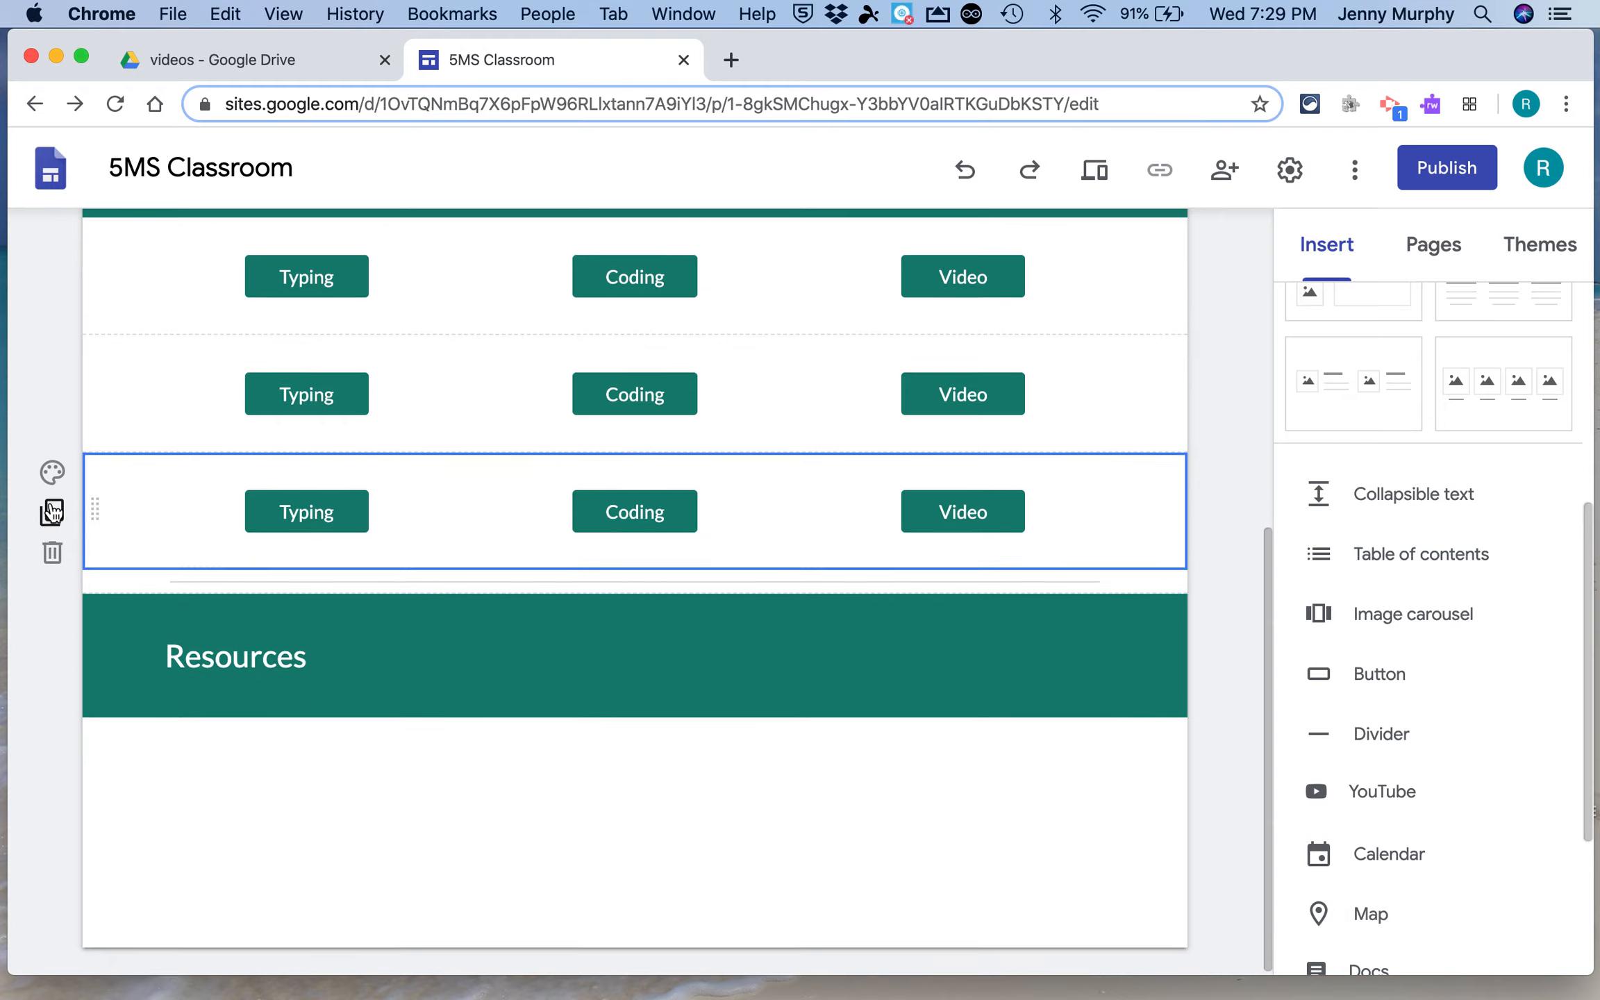
pyautogui.moveTo(93, 506); pyautogui.dragTo(102, 755)
pyautogui.click(52, 394)
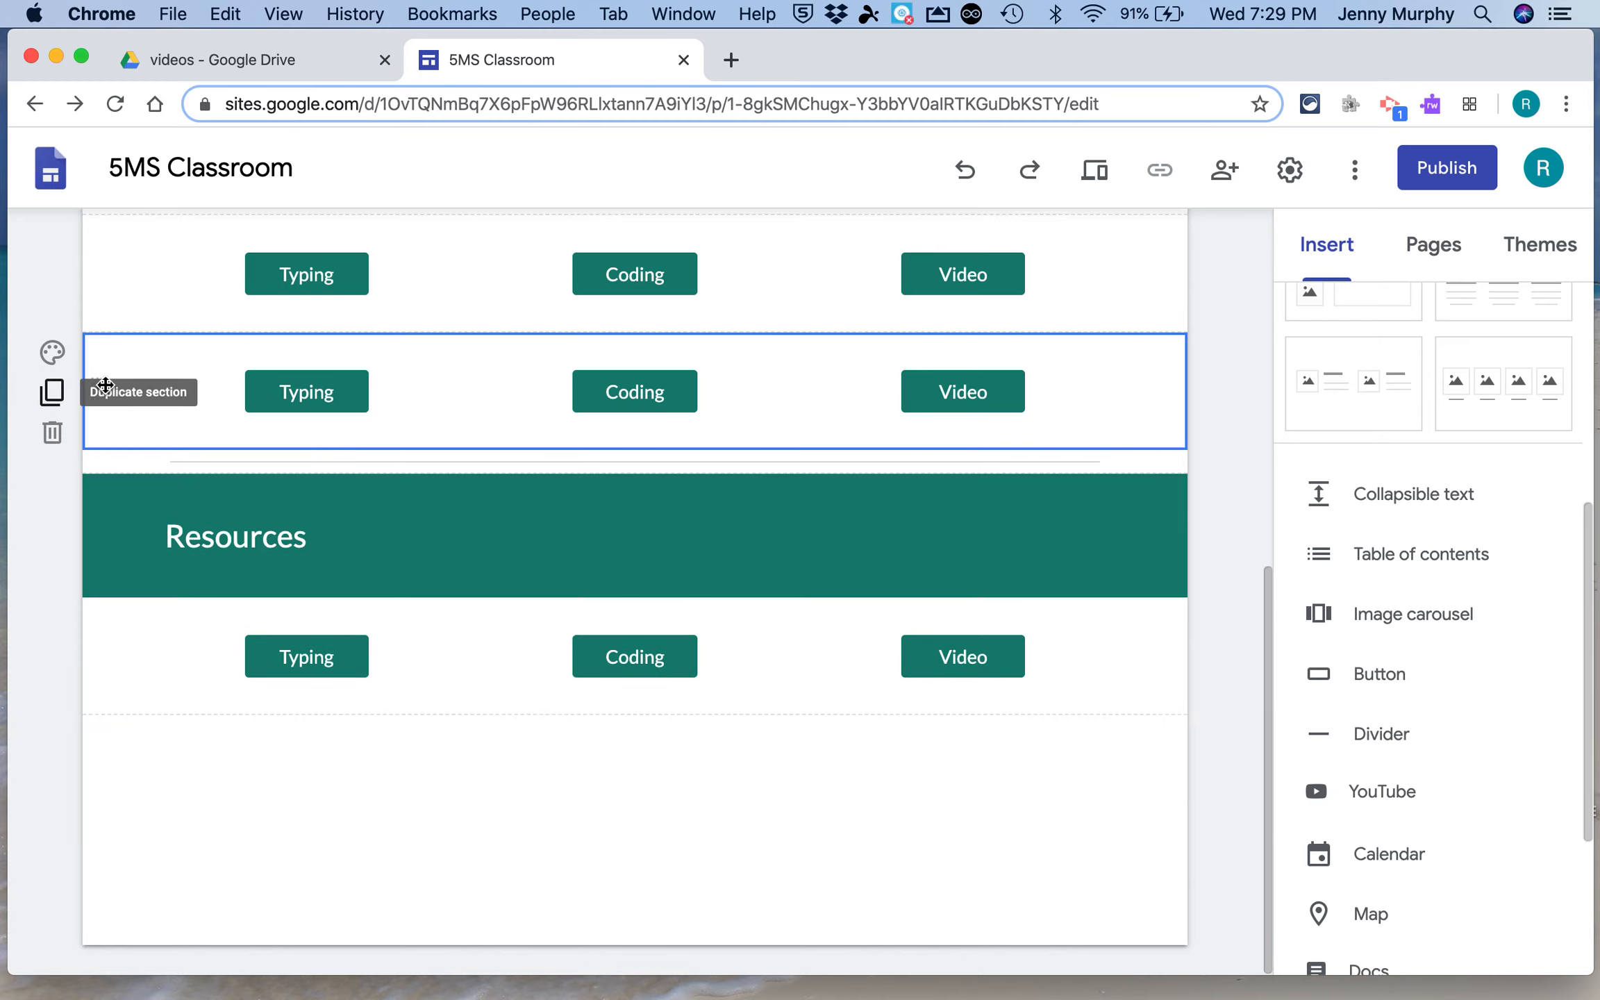
pyautogui.scroll(3, 173, 437)
pyautogui.moveTo(93, 552); pyautogui.dragTo(120, 890)
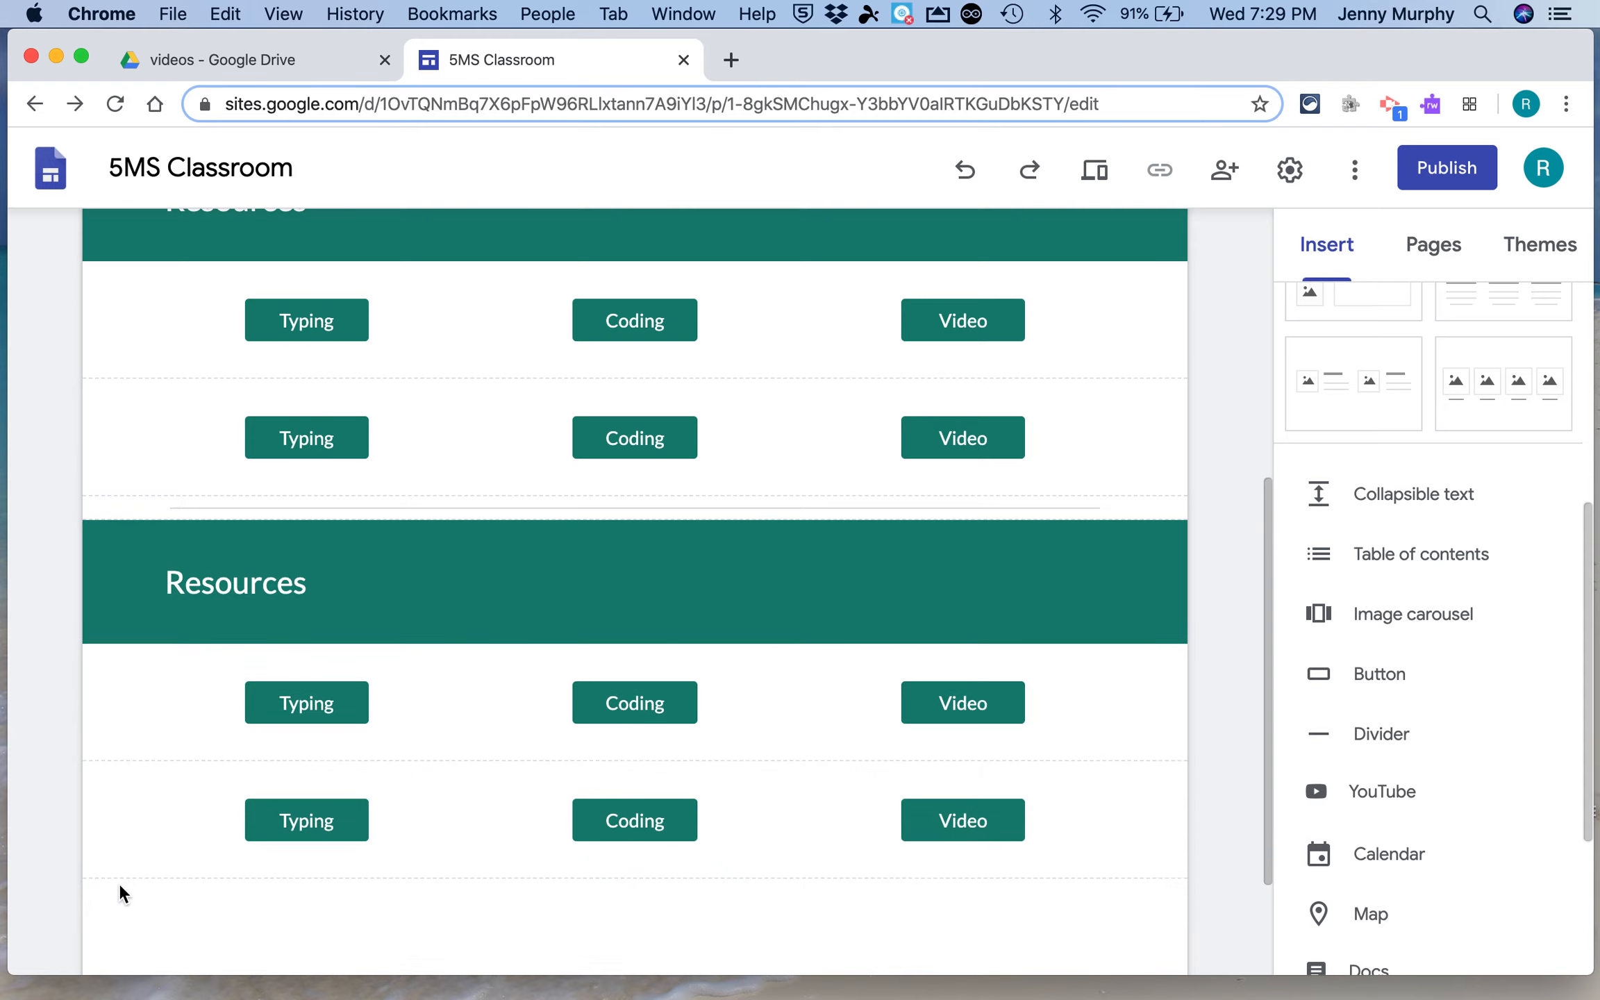
# Insert another divider below the second group of button rows
pyautogui.click(1349, 742)
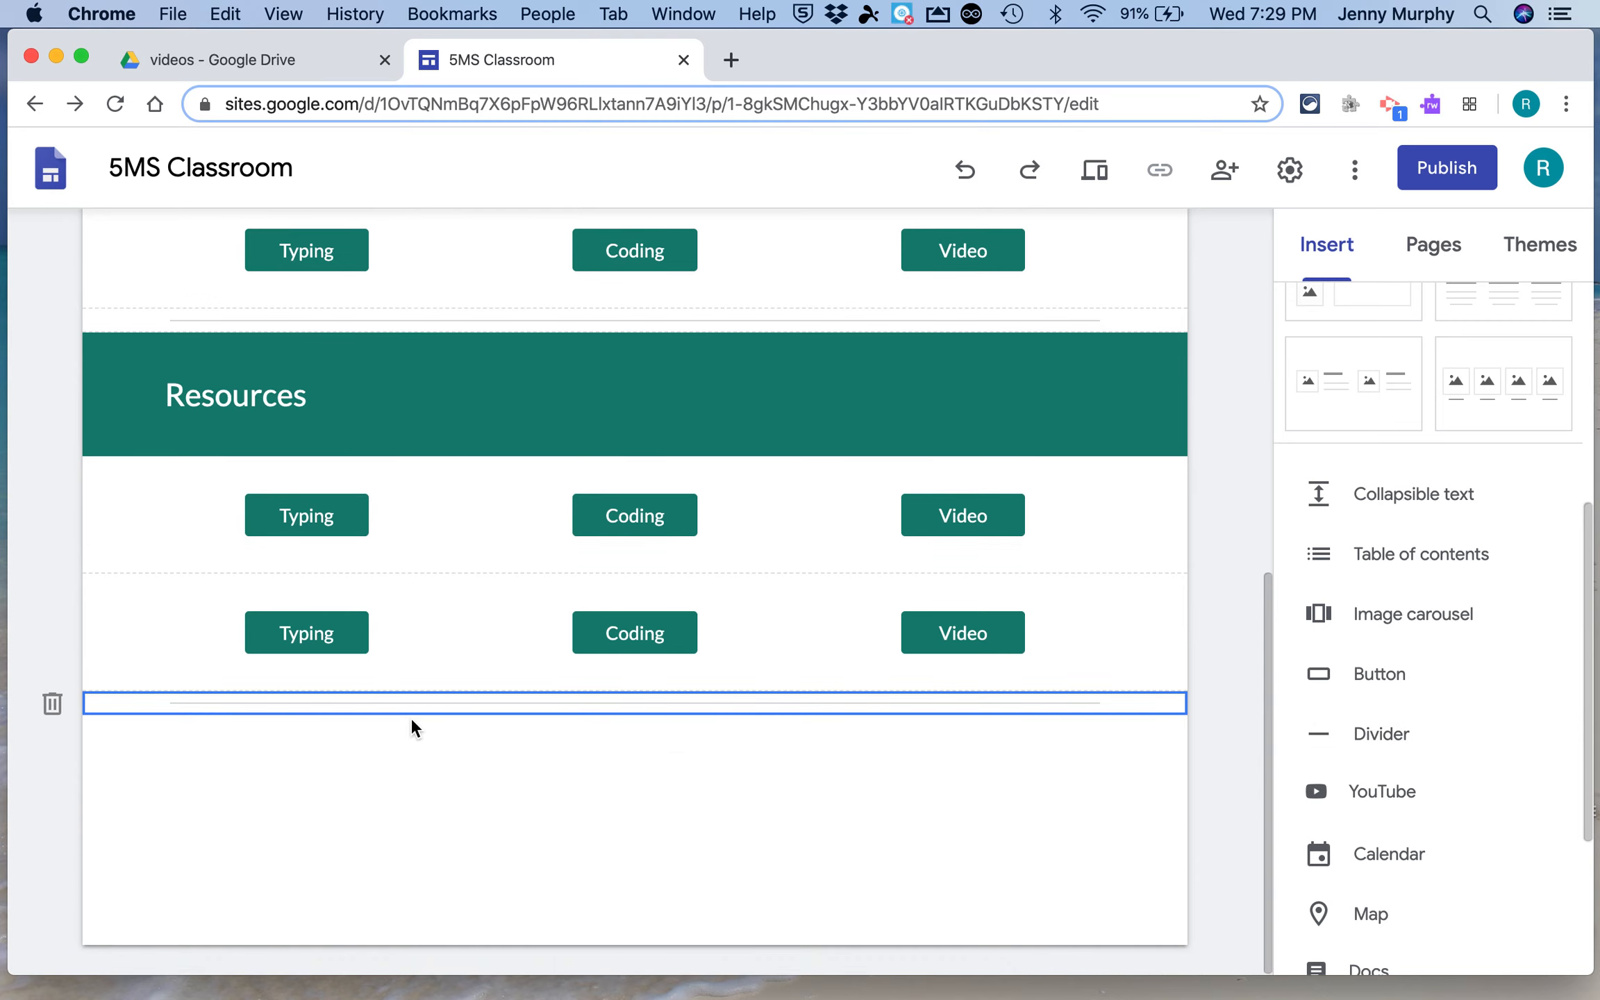
pyautogui.scroll(3, 410, 718)
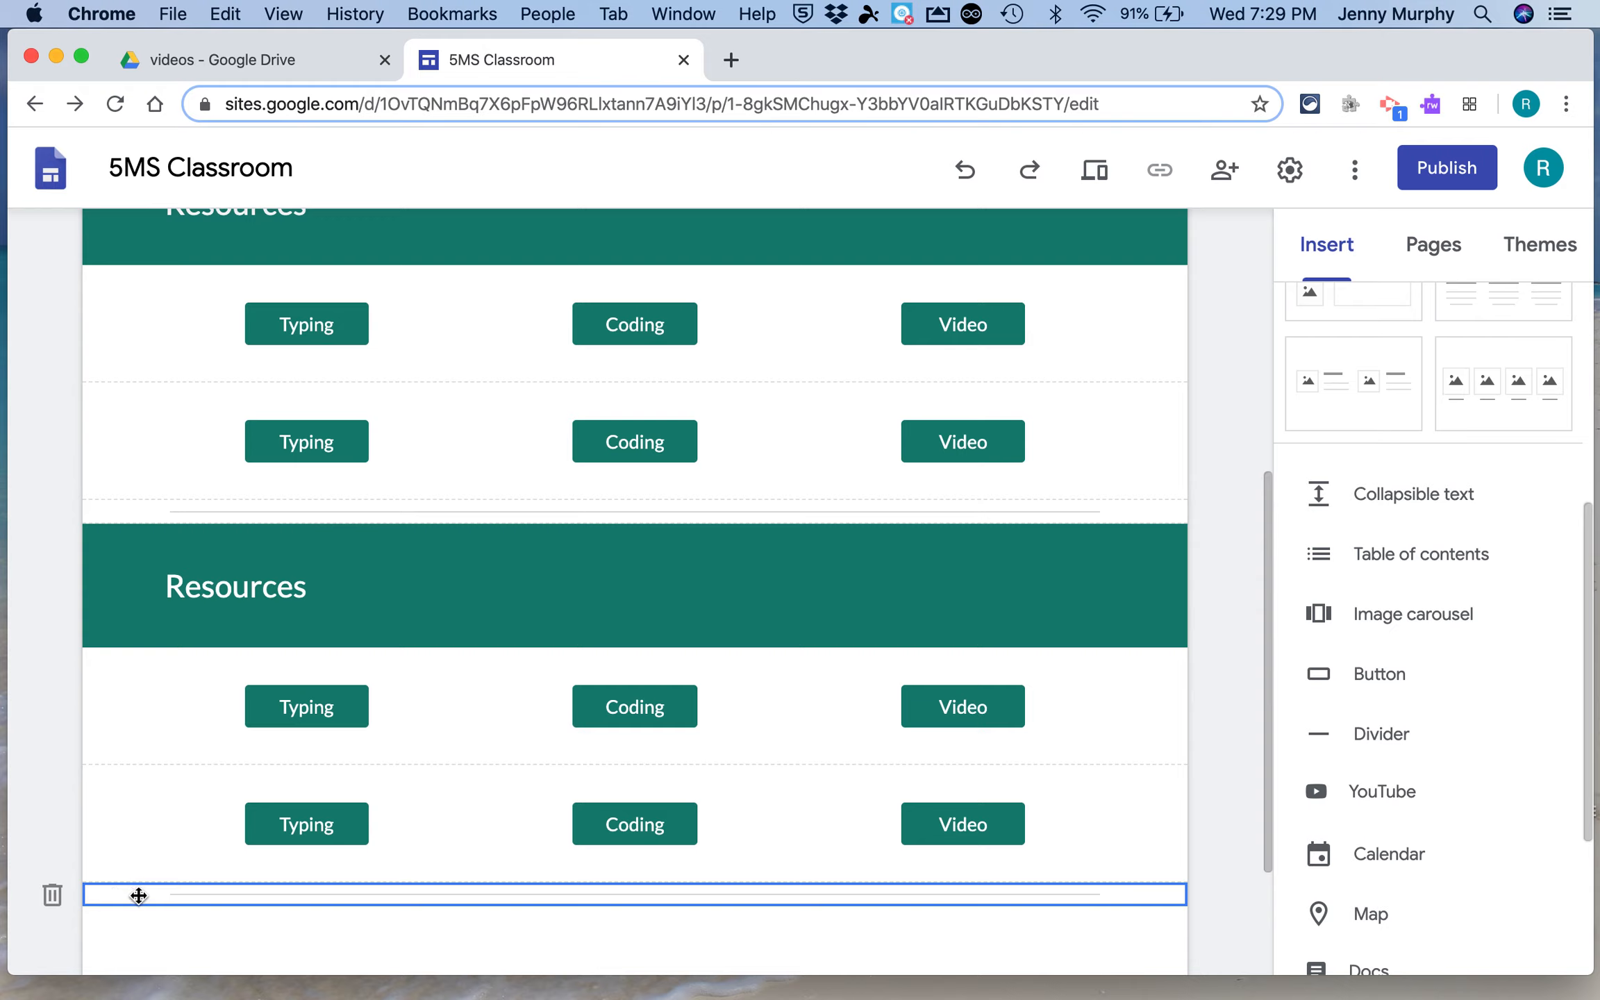
pyautogui.moveTo(115, 893); pyautogui.dragTo(120, 727)
pyautogui.scroll(3, 1210, 548)
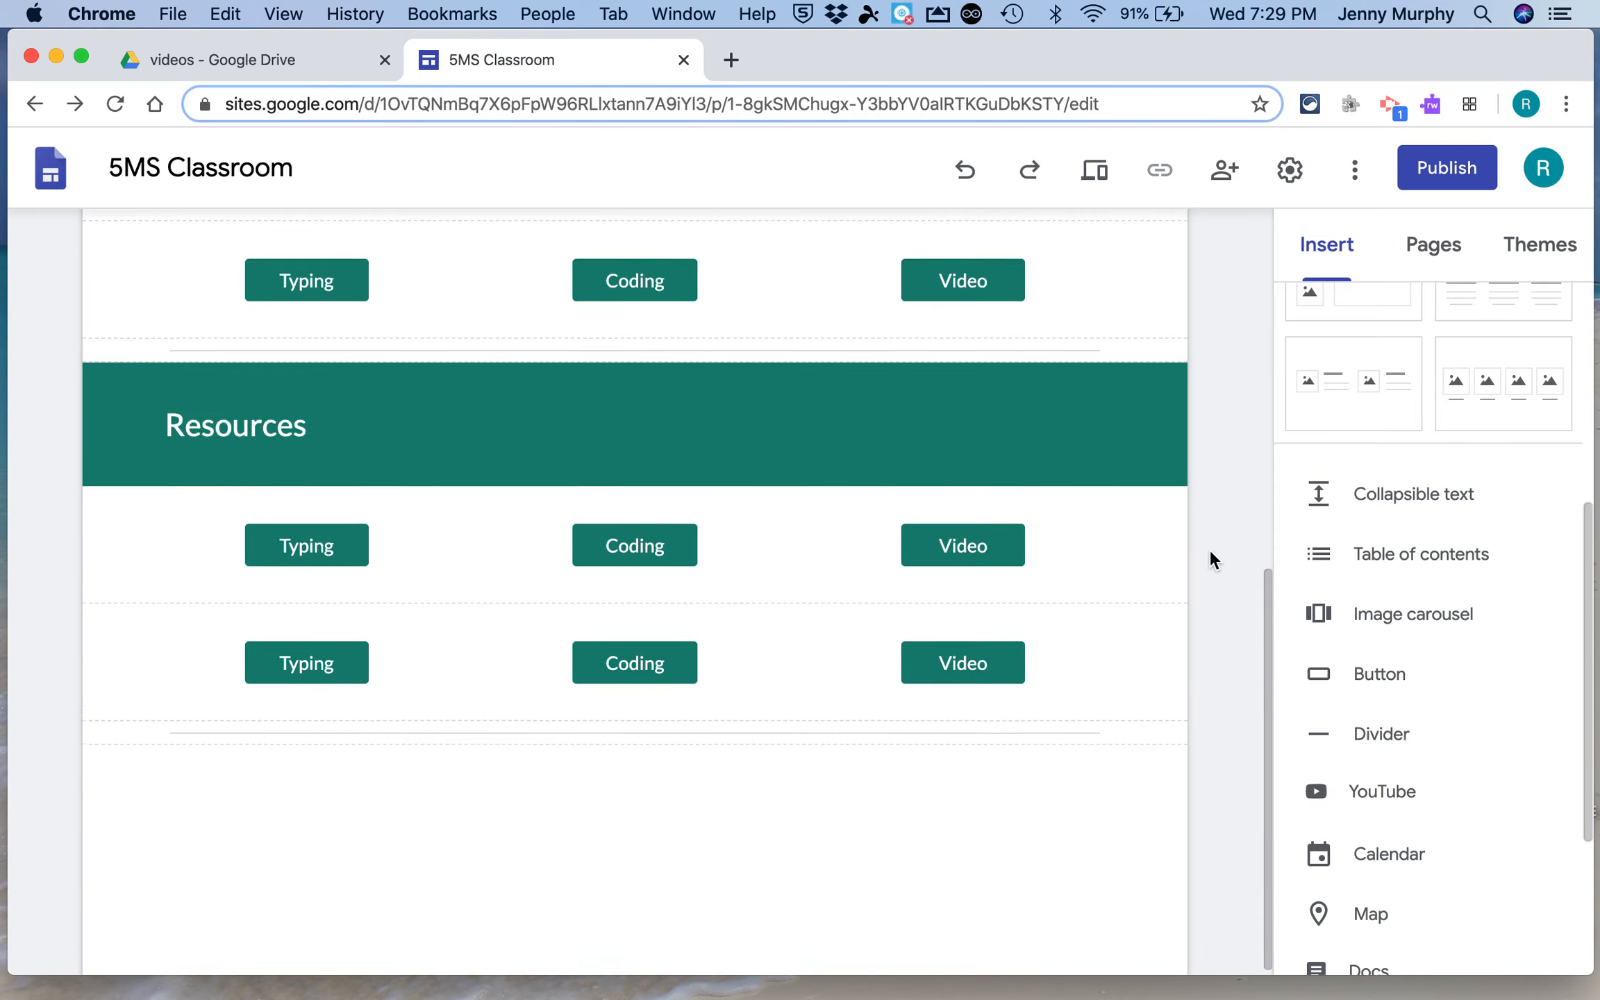
# Preview the page in phone and desktop sizes, then close the preview
pyautogui.click(1092, 174)
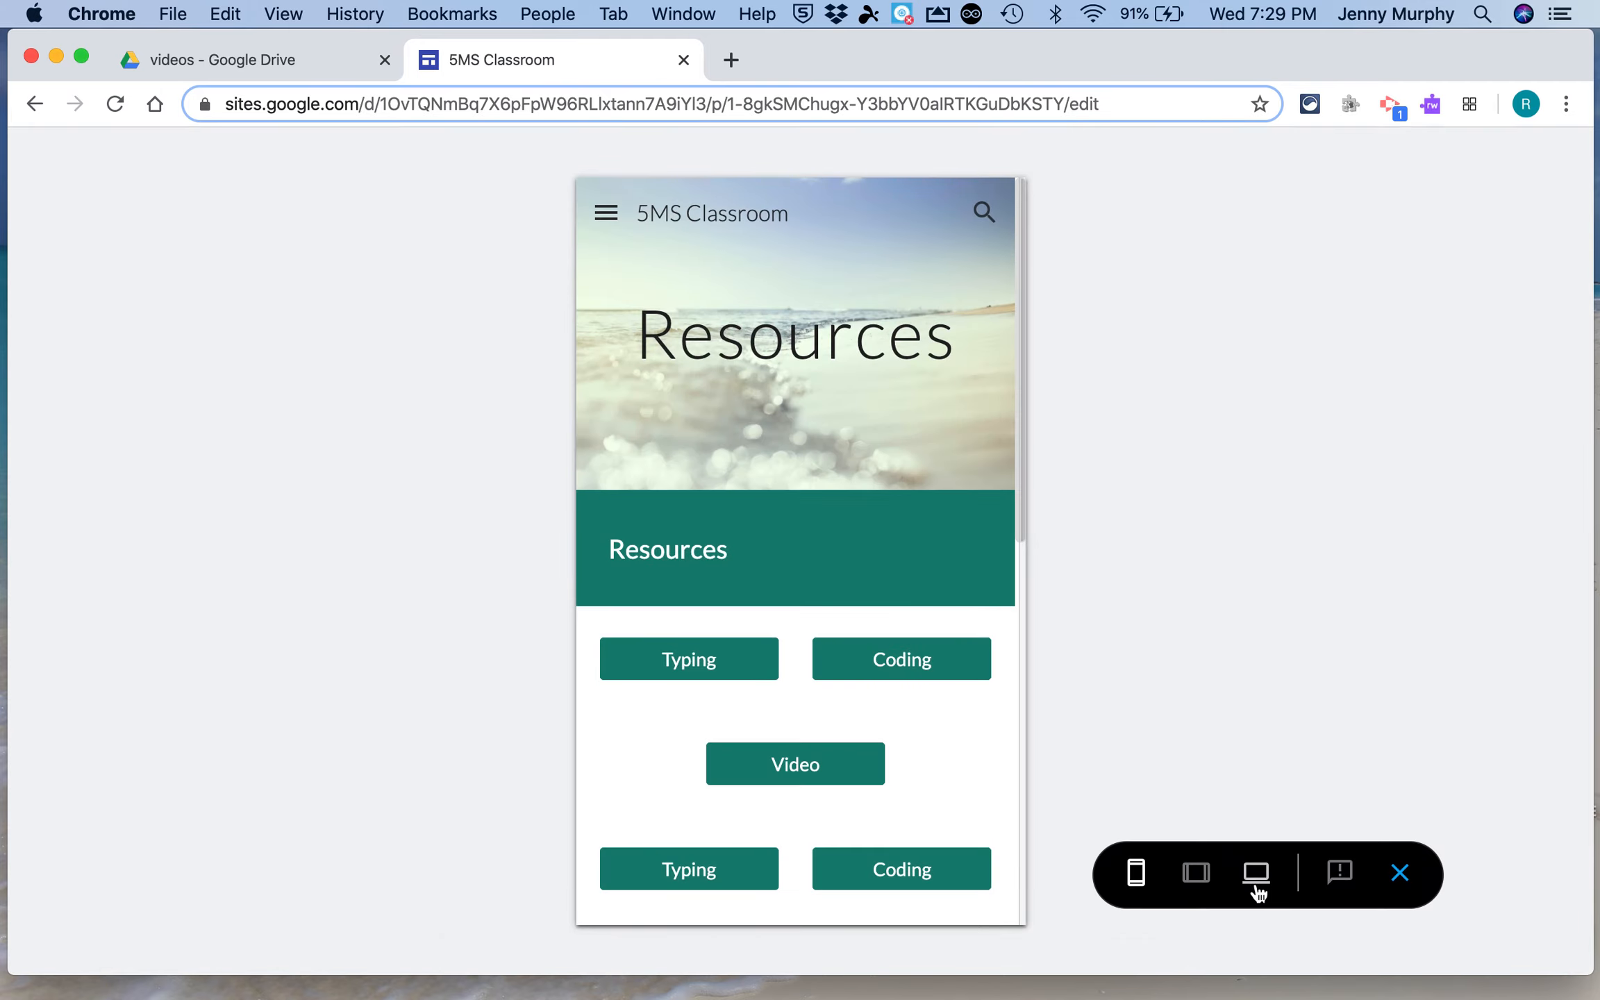
pyautogui.click(1257, 892)
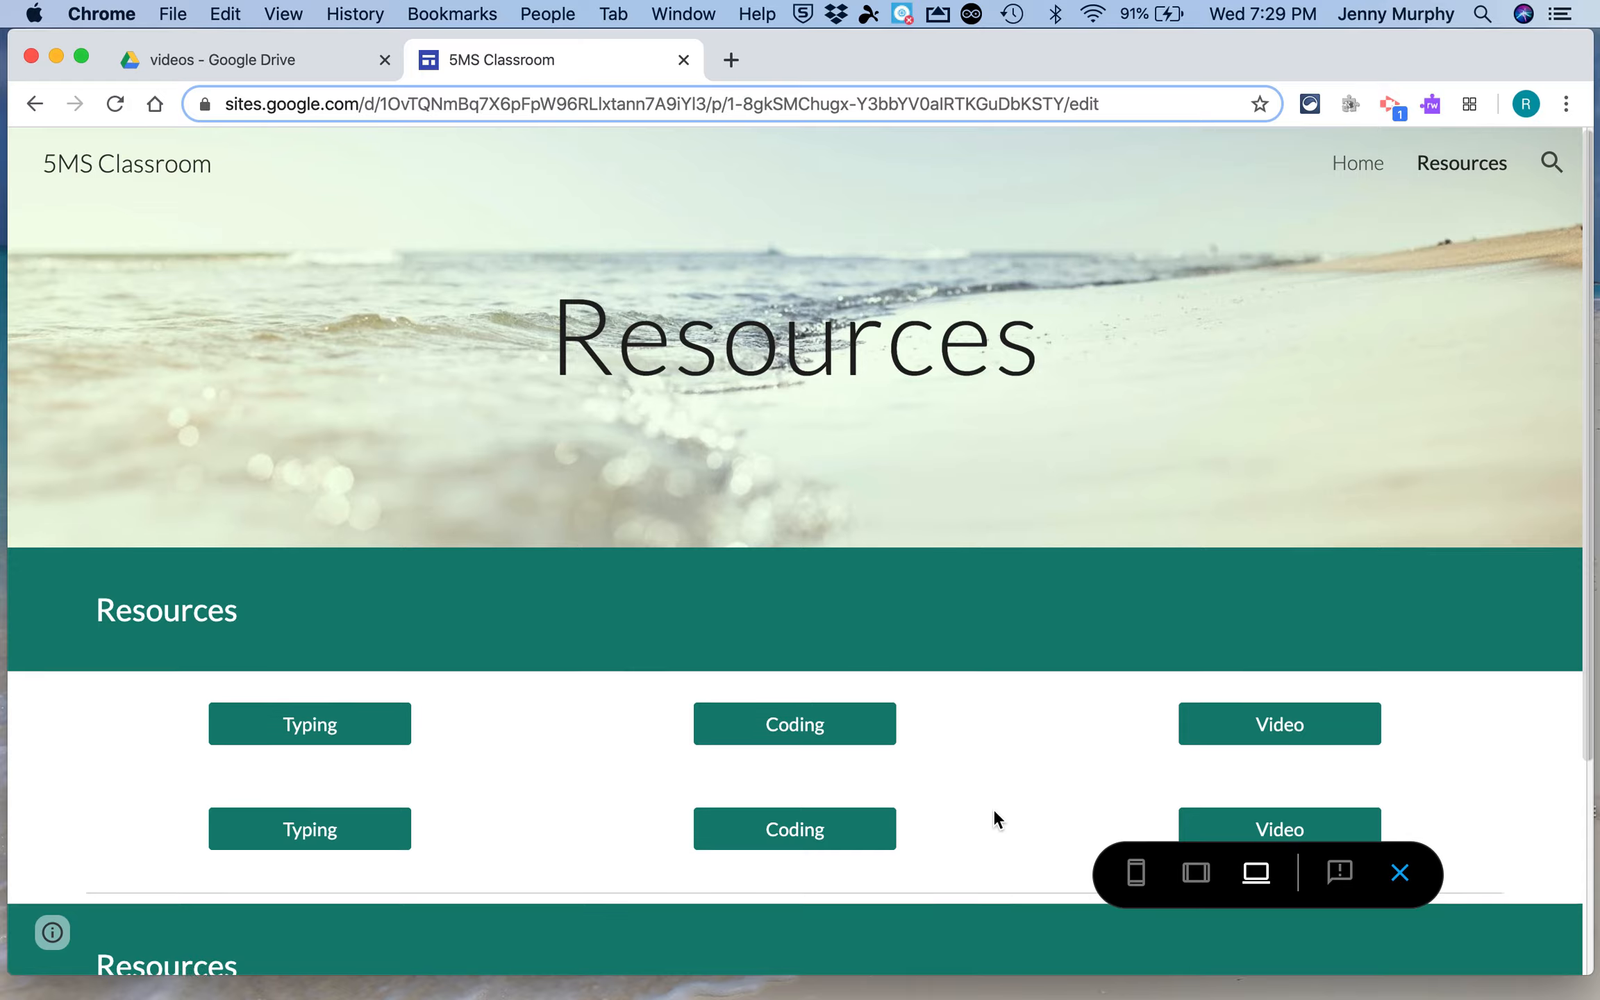
pyautogui.scroll(-5, 994, 811)
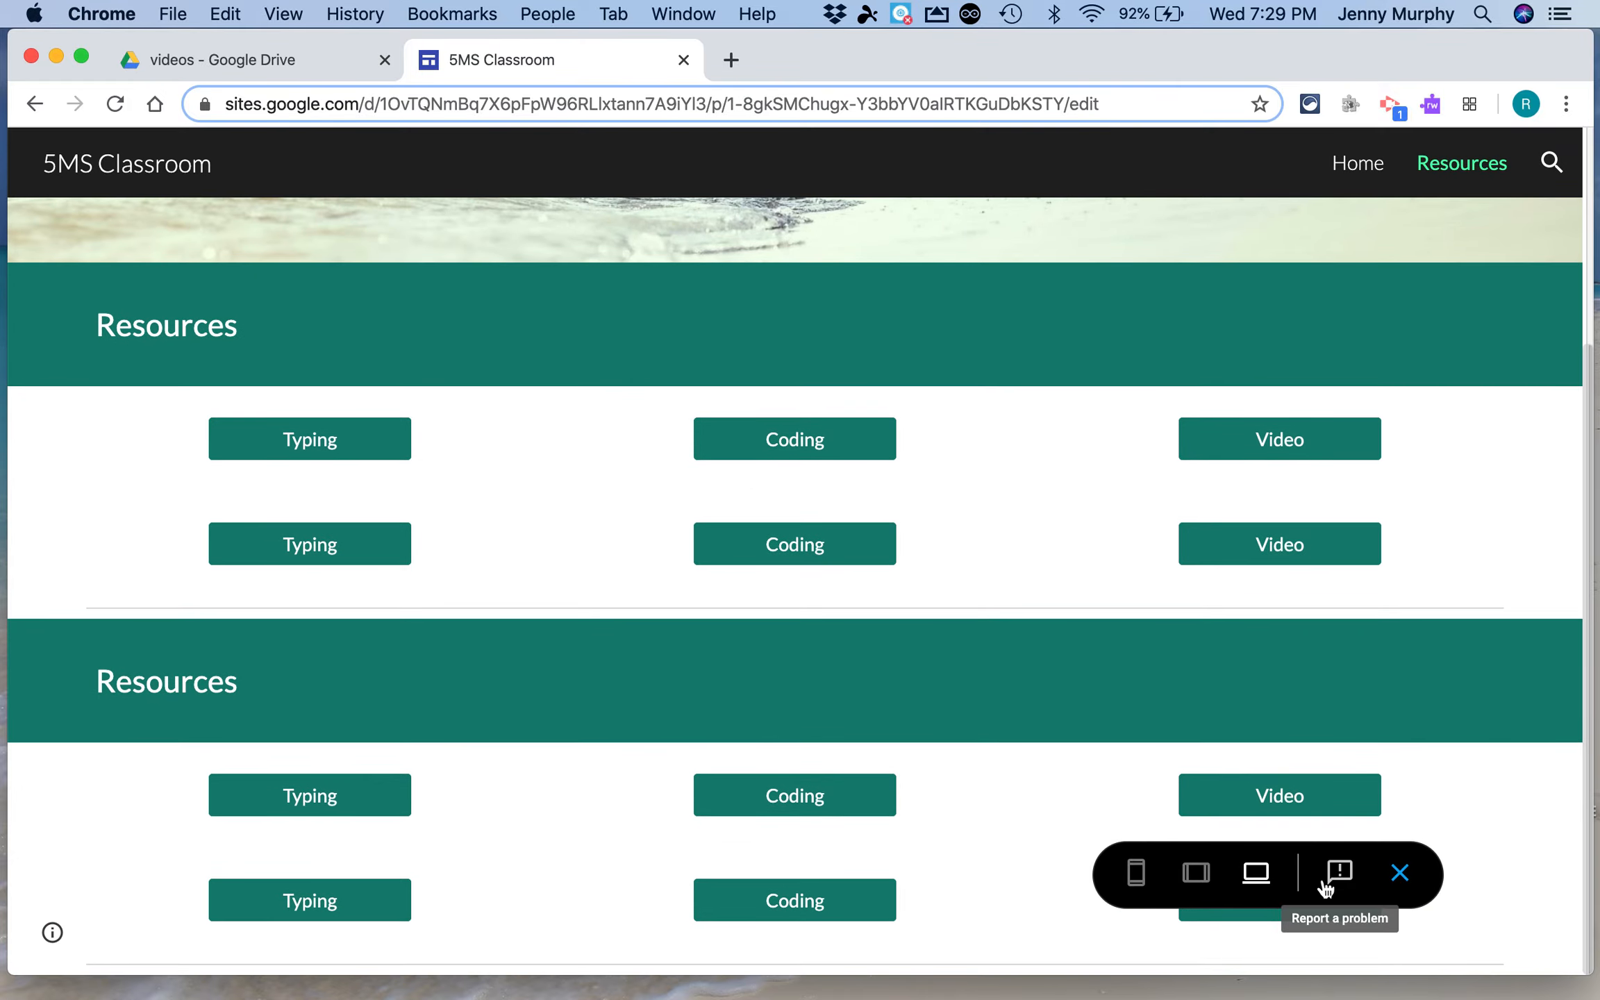
pyautogui.click(1400, 875)
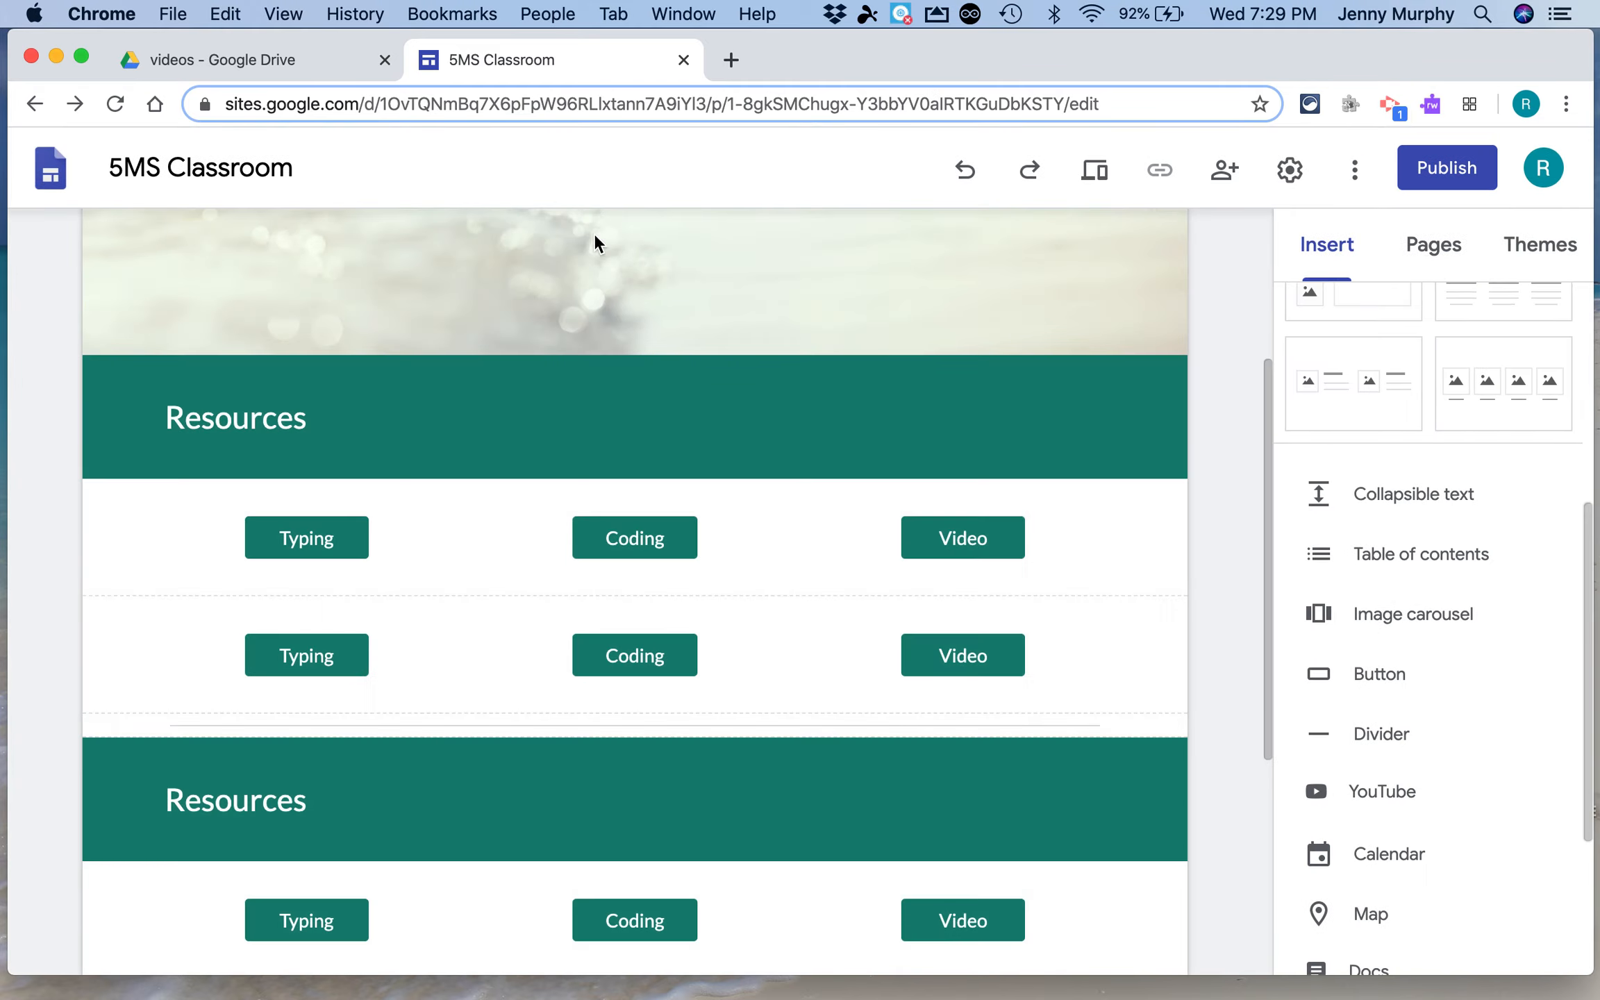
# Delete the divider above the second Resources heading
pyautogui.click(543, 759)
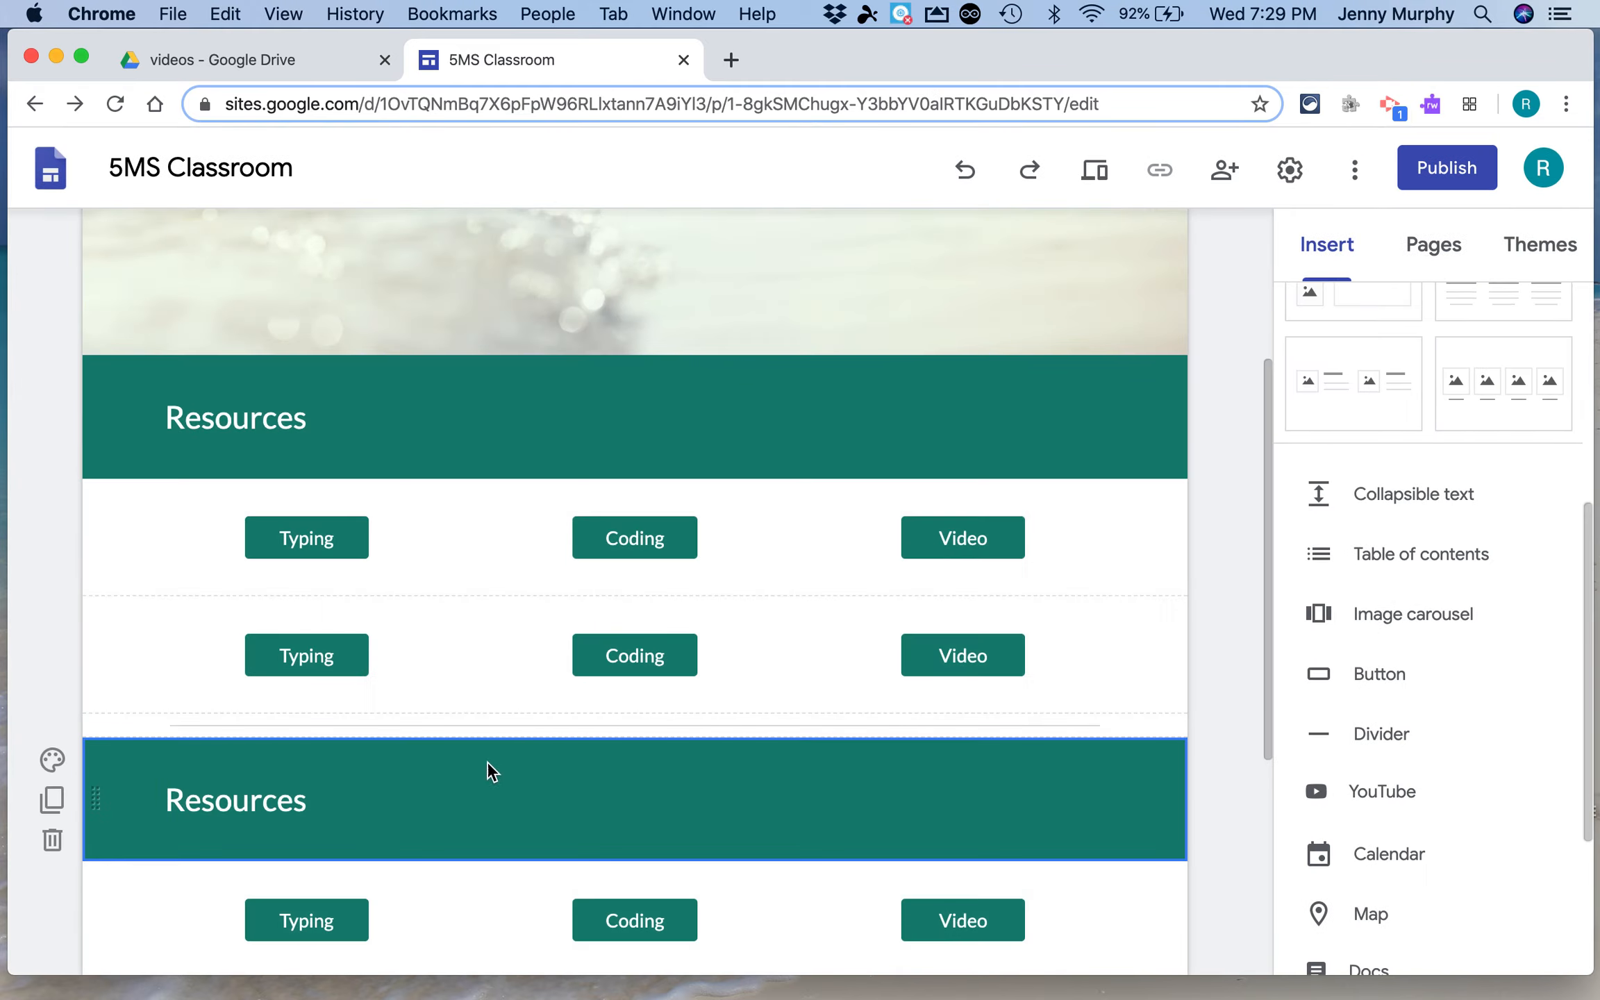
pyautogui.scroll(-3, 358, 726)
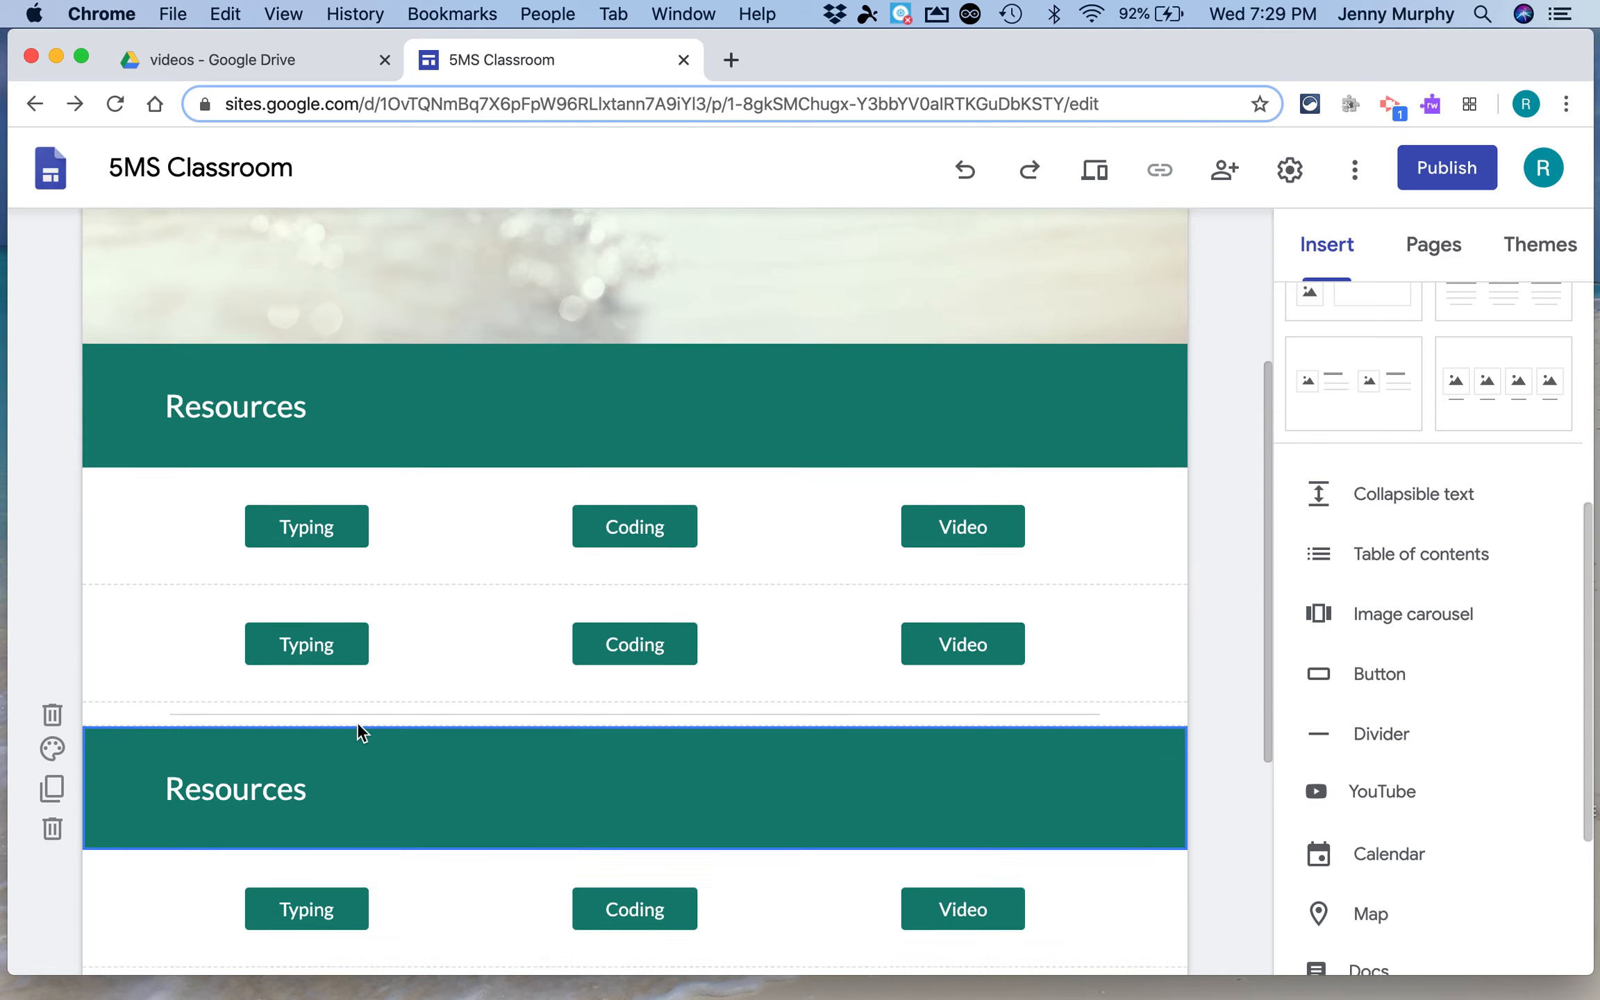
pyautogui.click(50, 630)
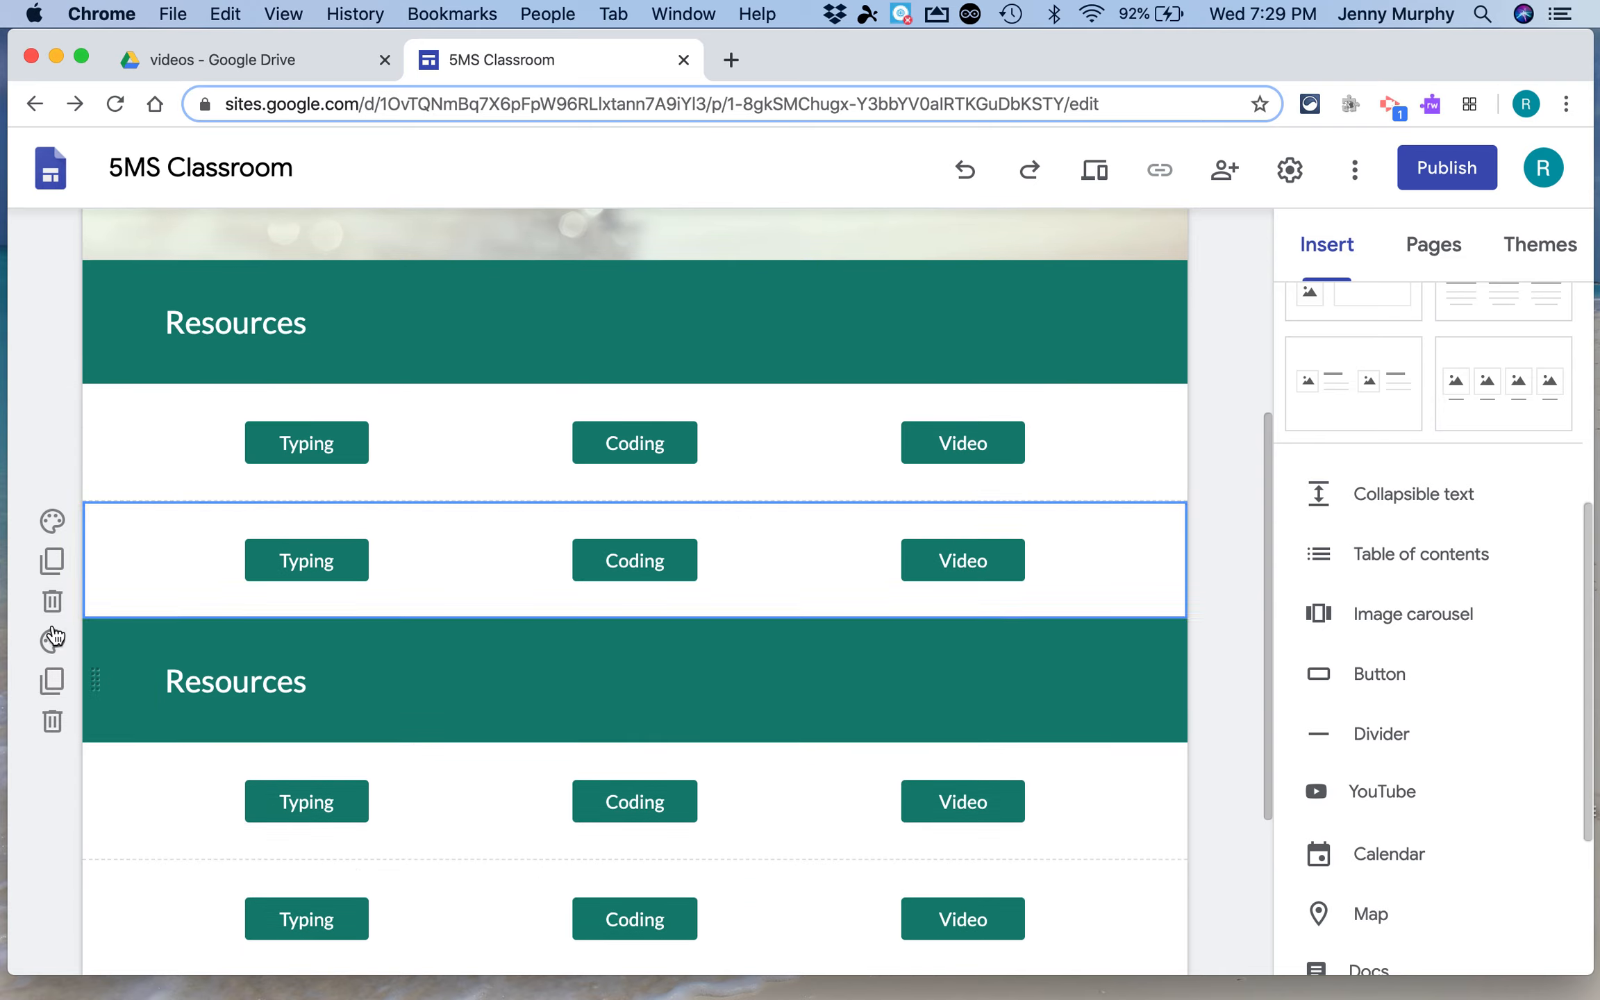